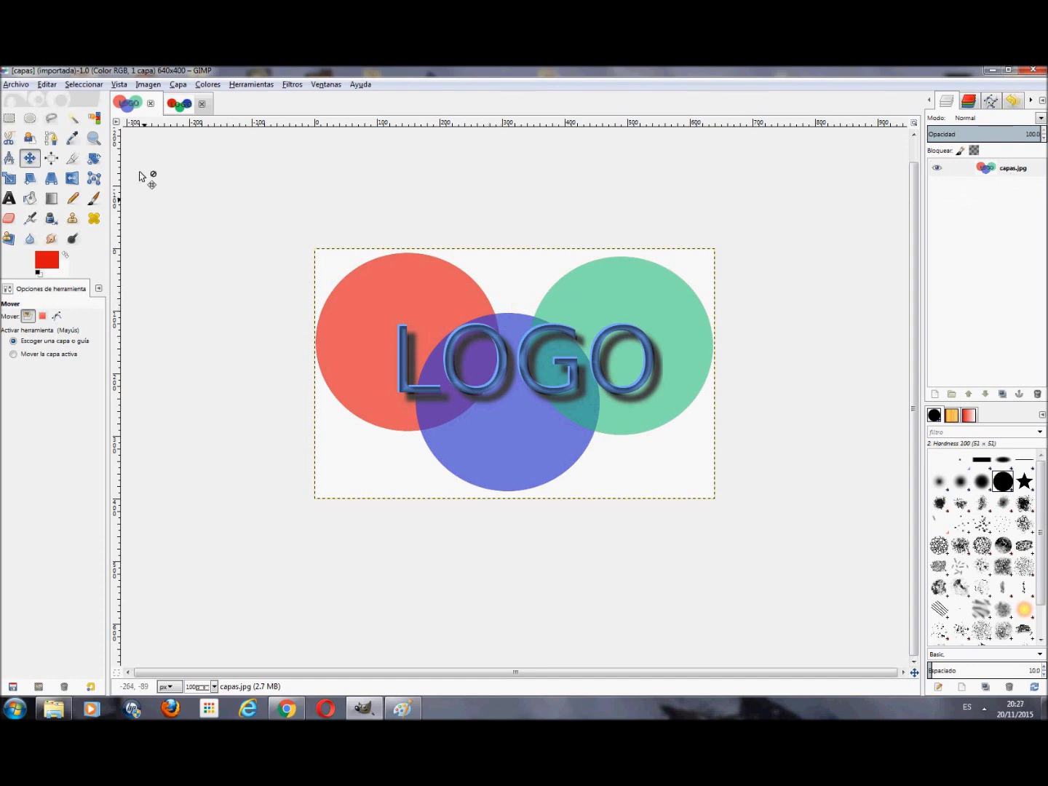
Step: Switch to the capas.xcf image tab
click(186, 105)
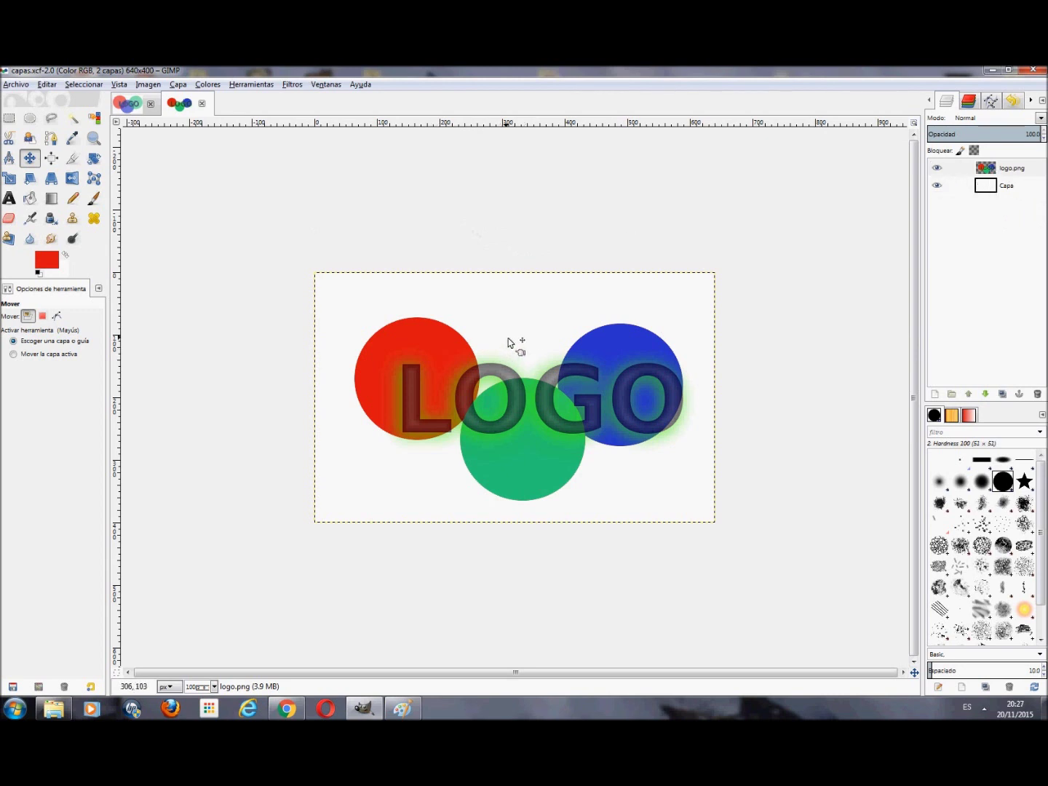
Step: Delete the blank white Capa layer from capas.xcf
right_click(985, 189)
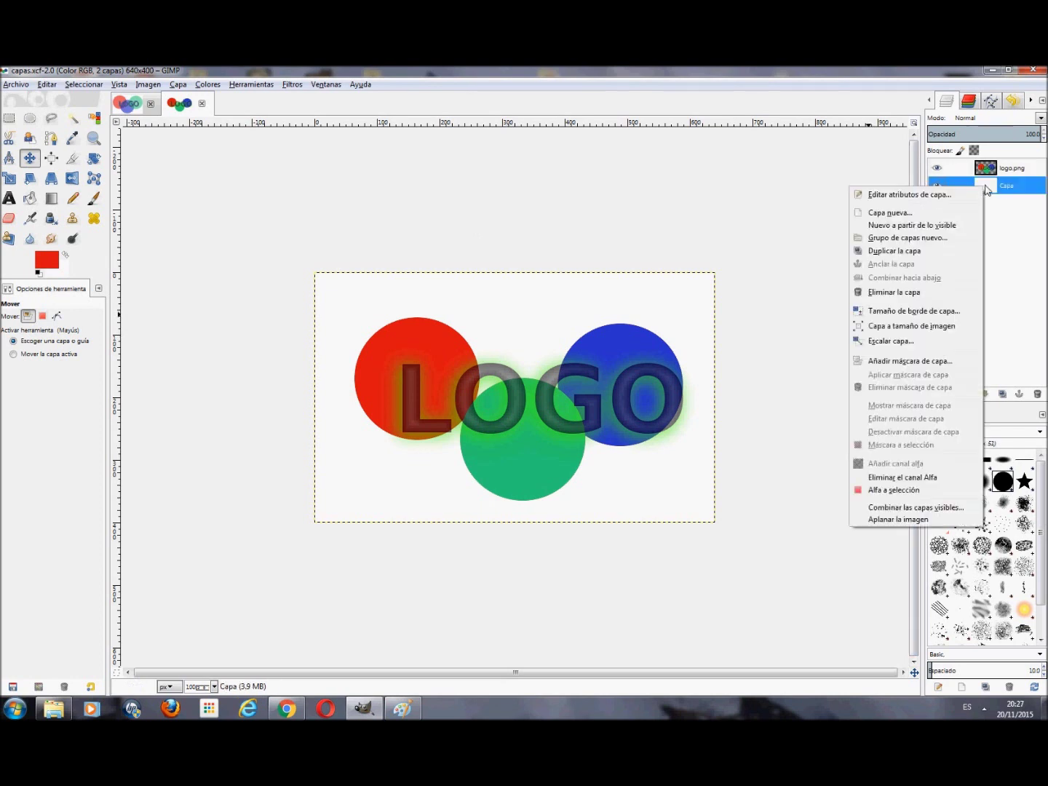
click(918, 292)
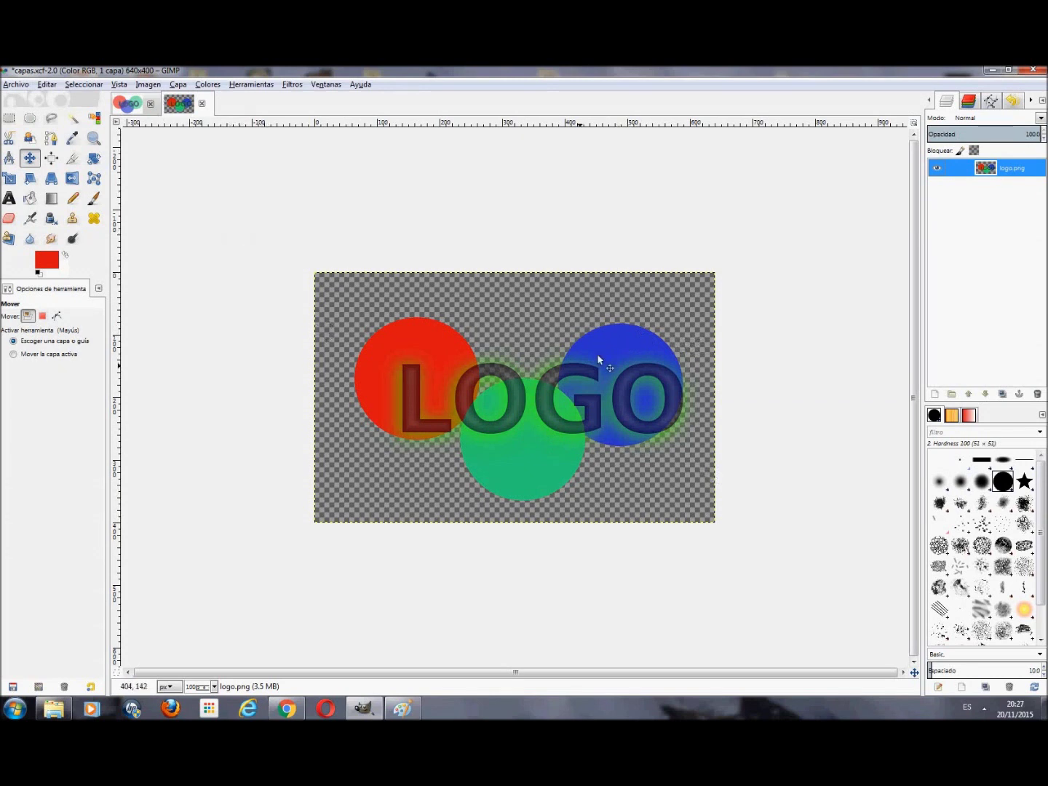
click(16, 85)
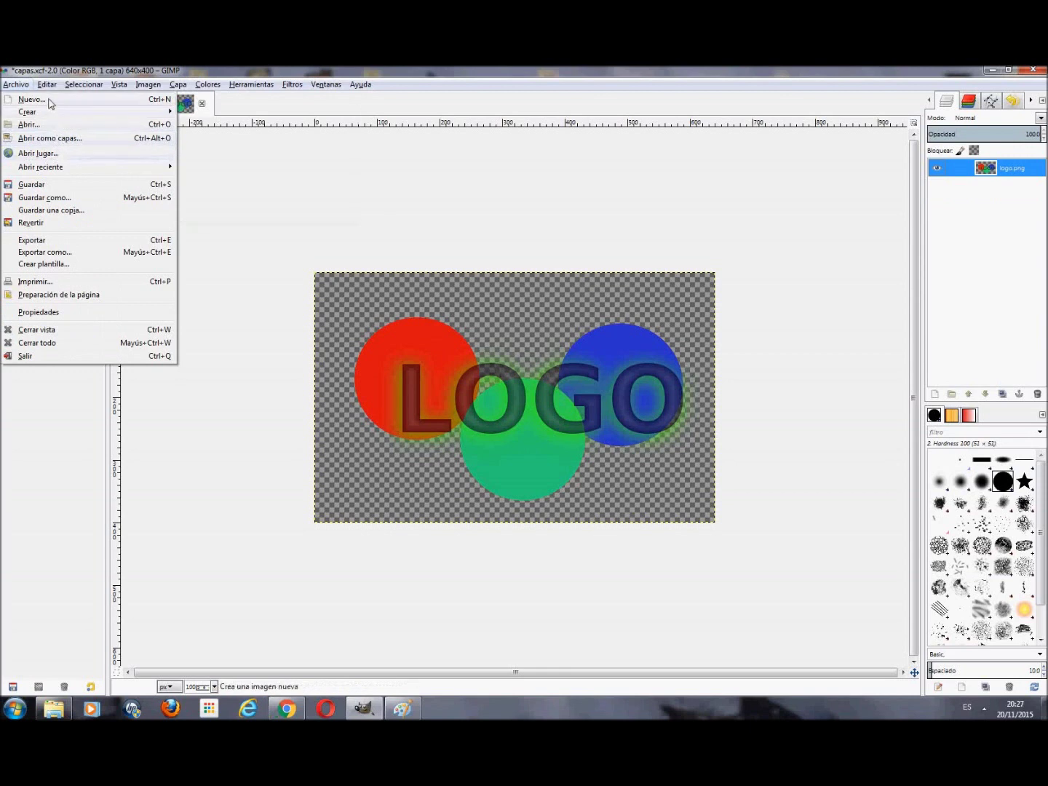
Step: Create a new 1000×1000 image filled with the red foreground colour
click(48, 101)
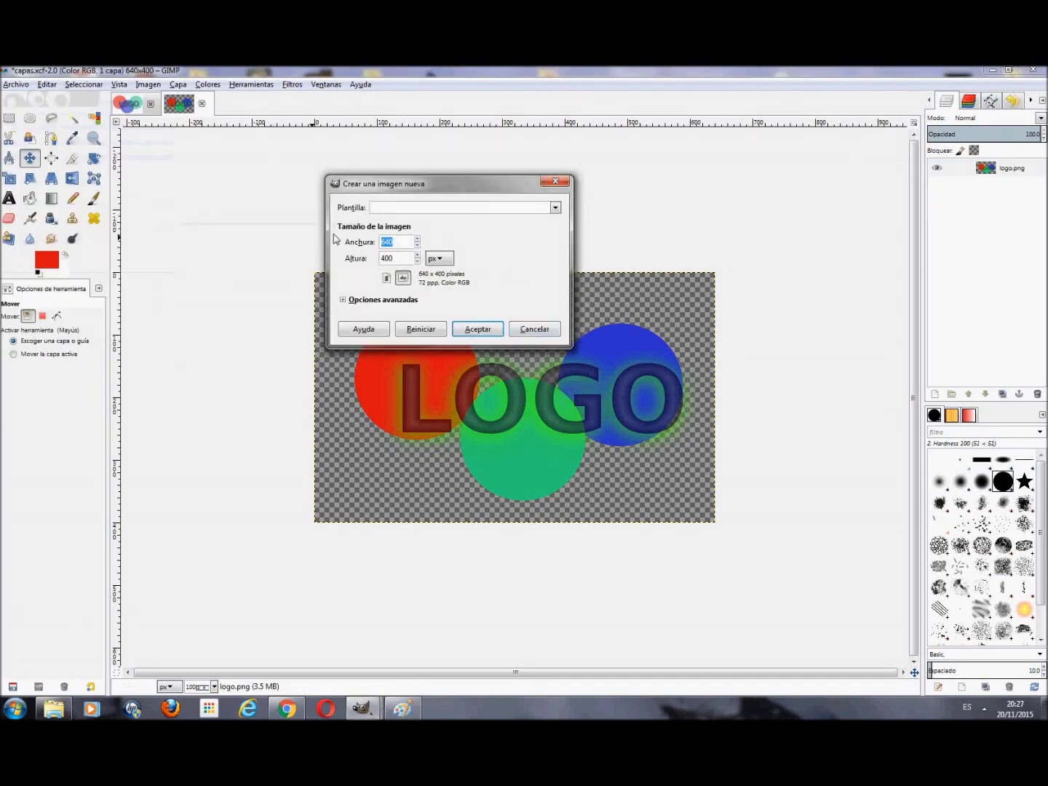
key(Tab)
text(1000)
click(385, 304)
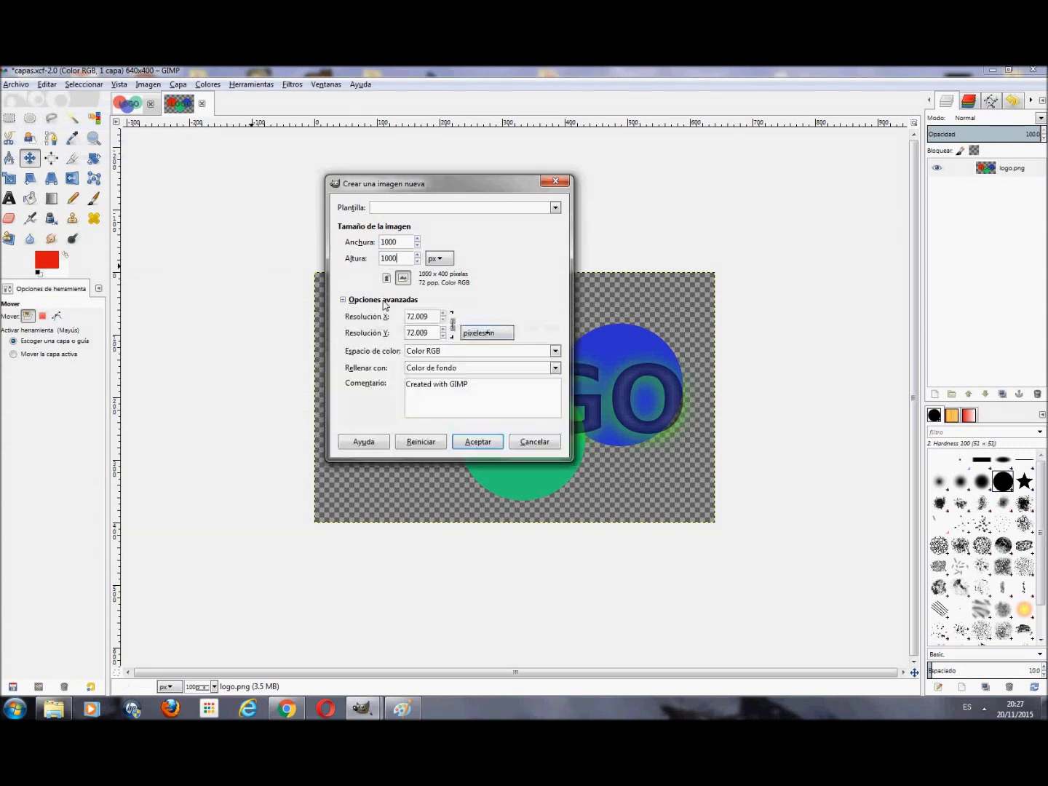
click(556, 370)
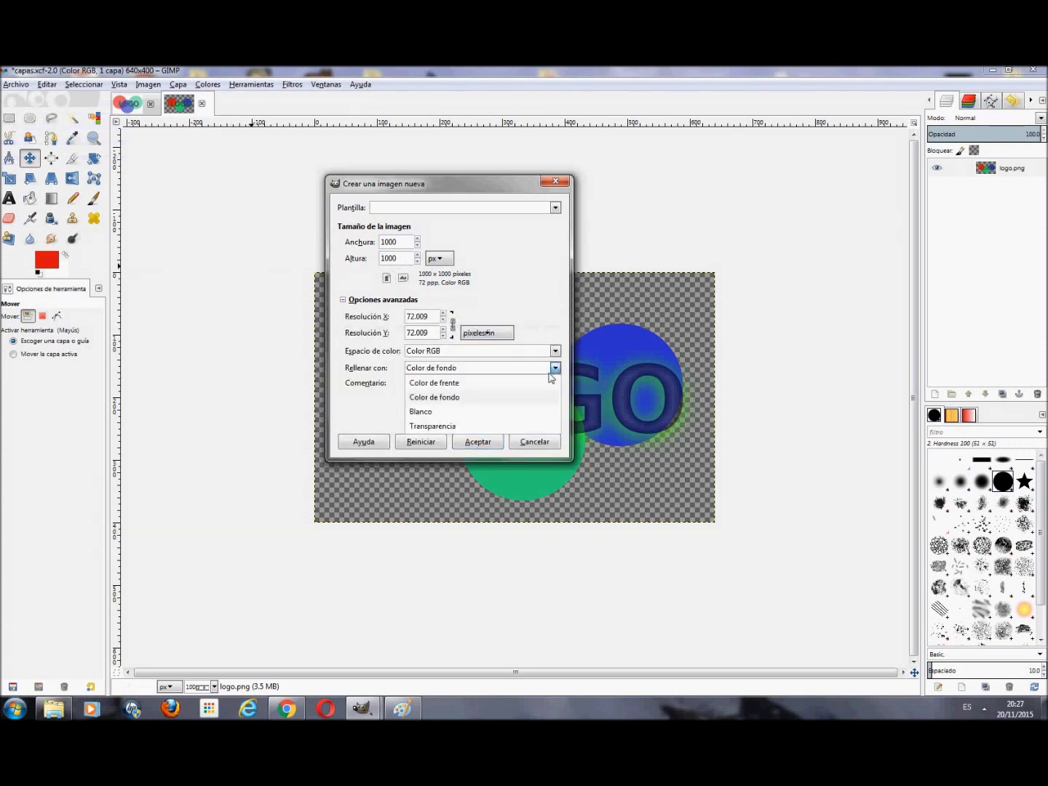
click(483, 382)
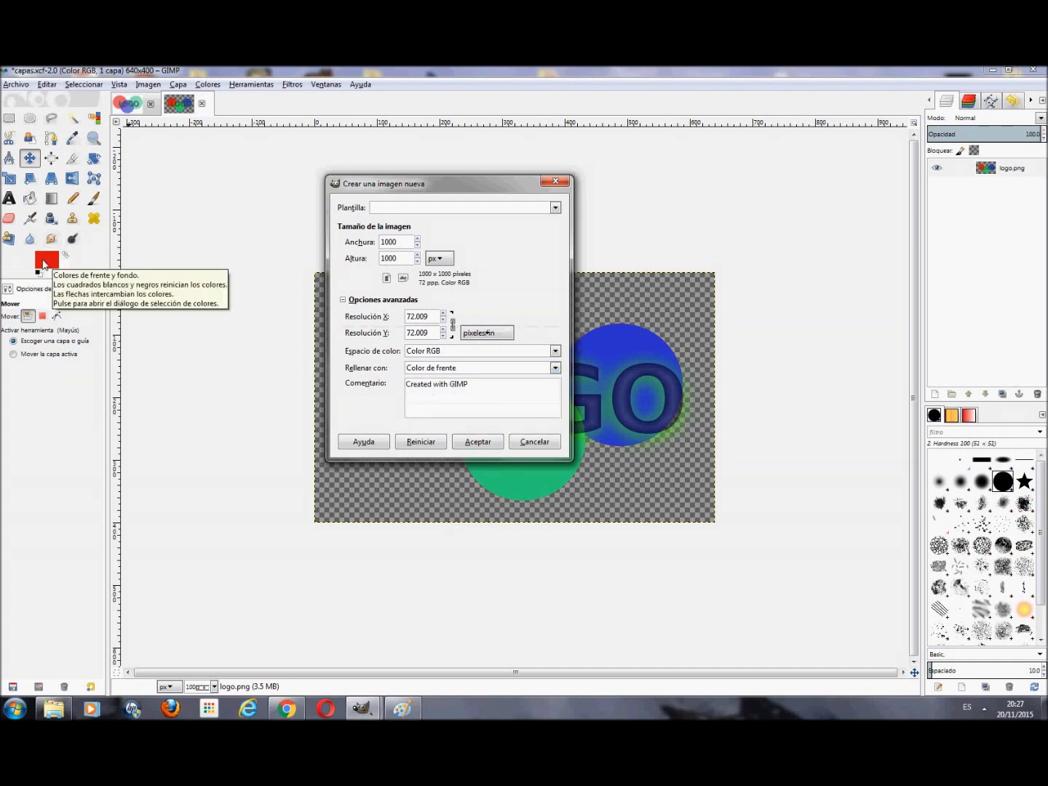
click(484, 442)
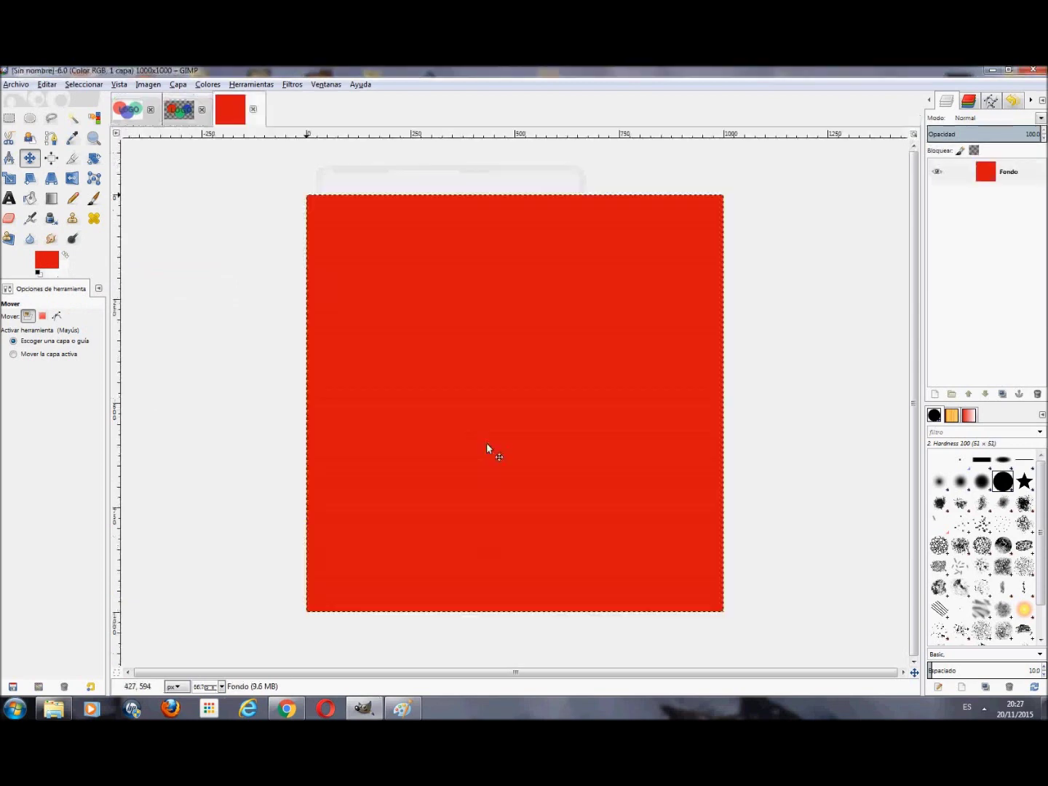
Step: Drag the white-backed LOGO image into the red square and move it near the top
click(141, 108)
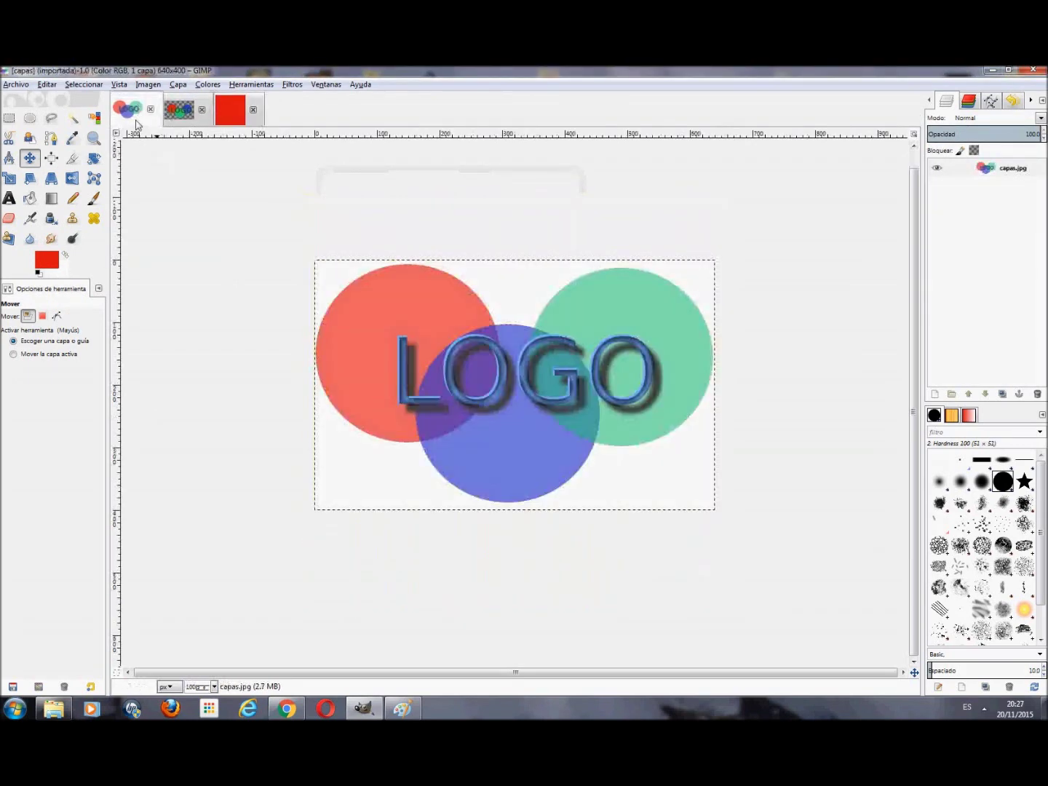
drag(133, 120, 415, 272)
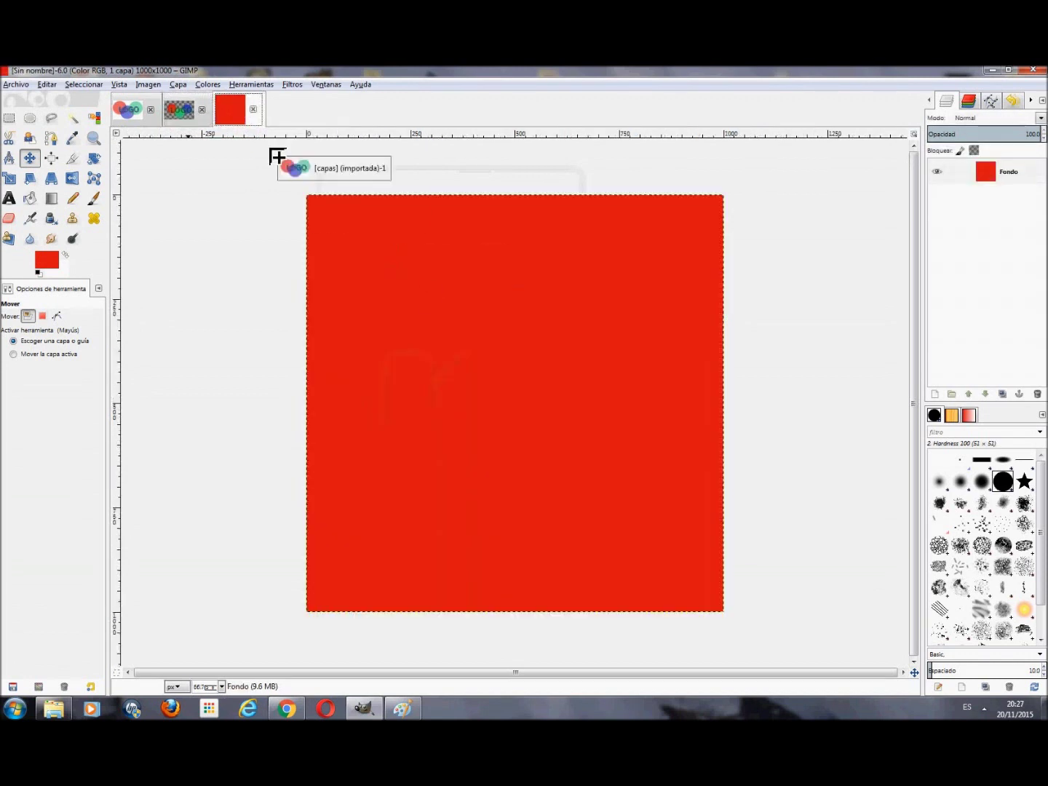
drag(415, 272, 501, 295)
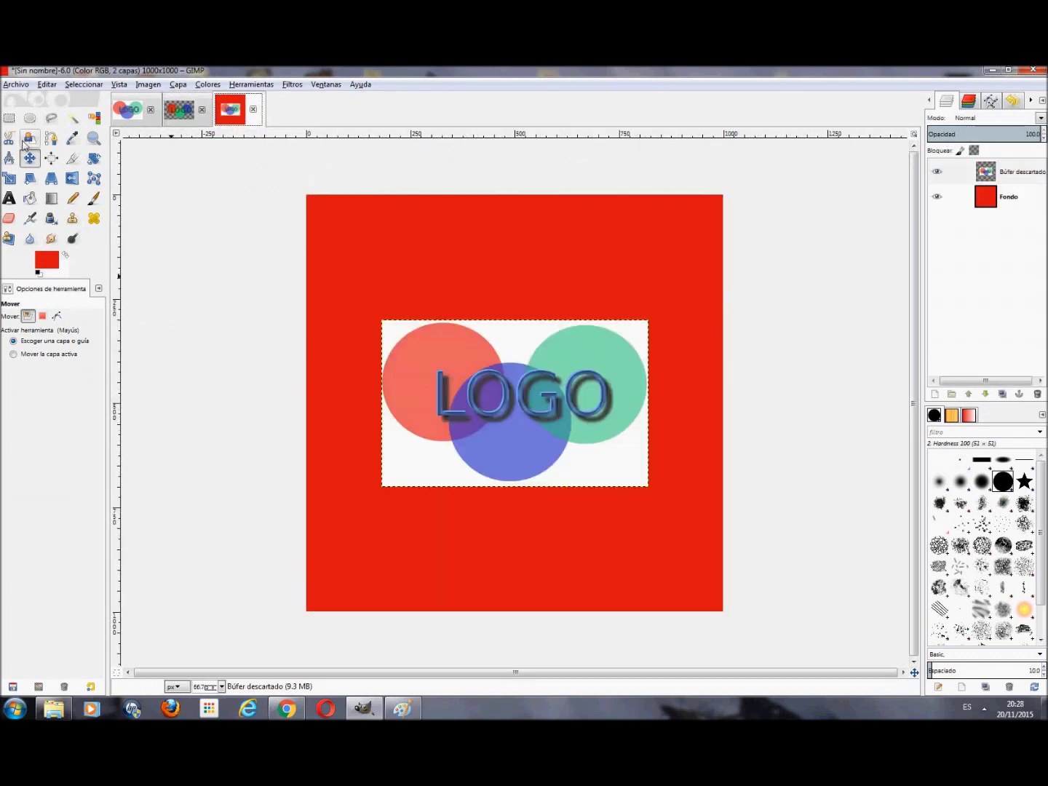
drag(530, 406, 521, 240)
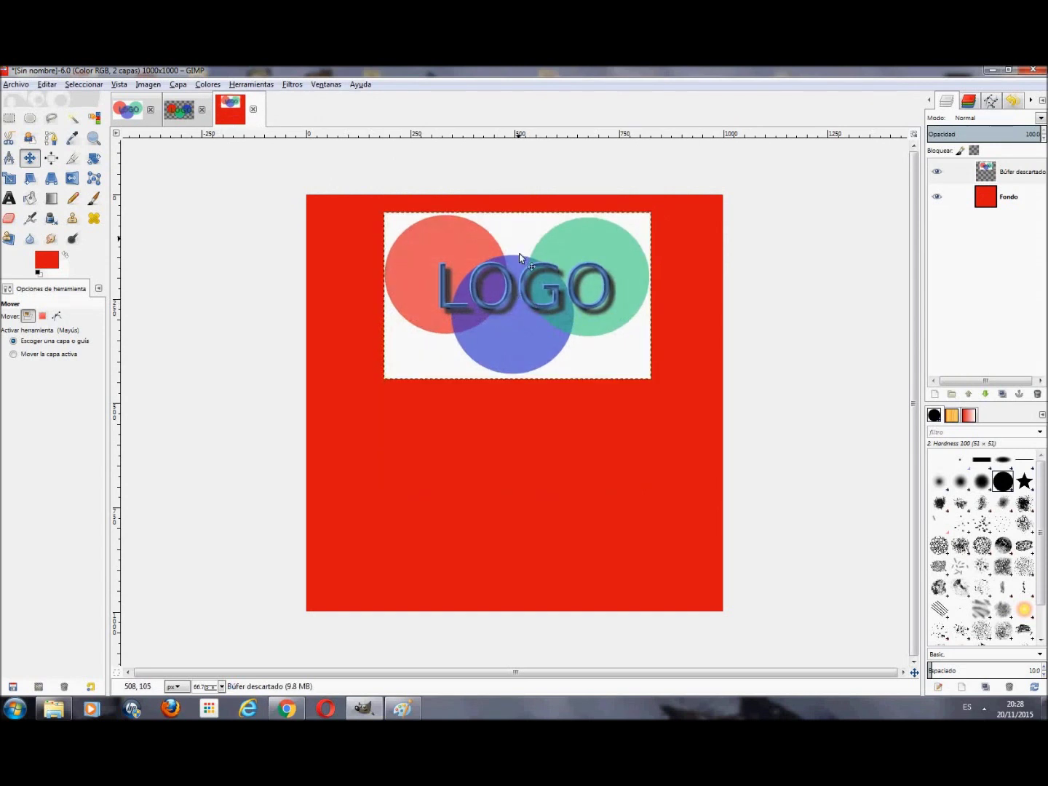
Step: Add the transparent LOGO to the red square below the first one
click(181, 116)
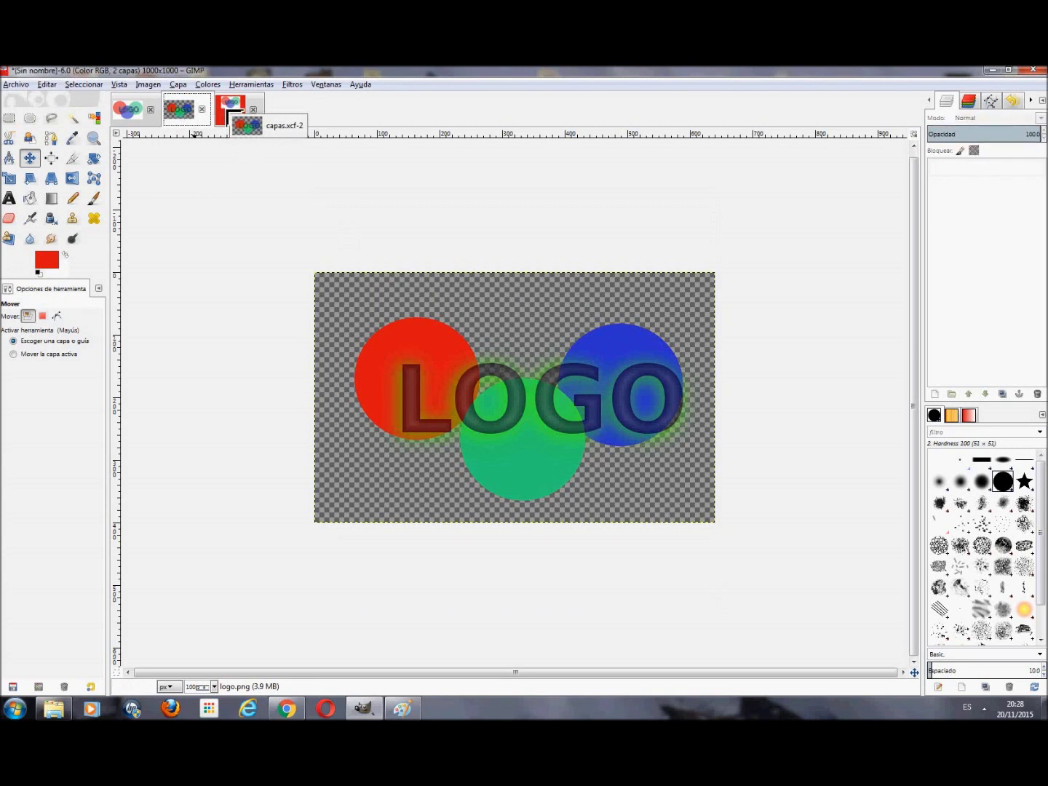
drag(206, 116, 494, 510)
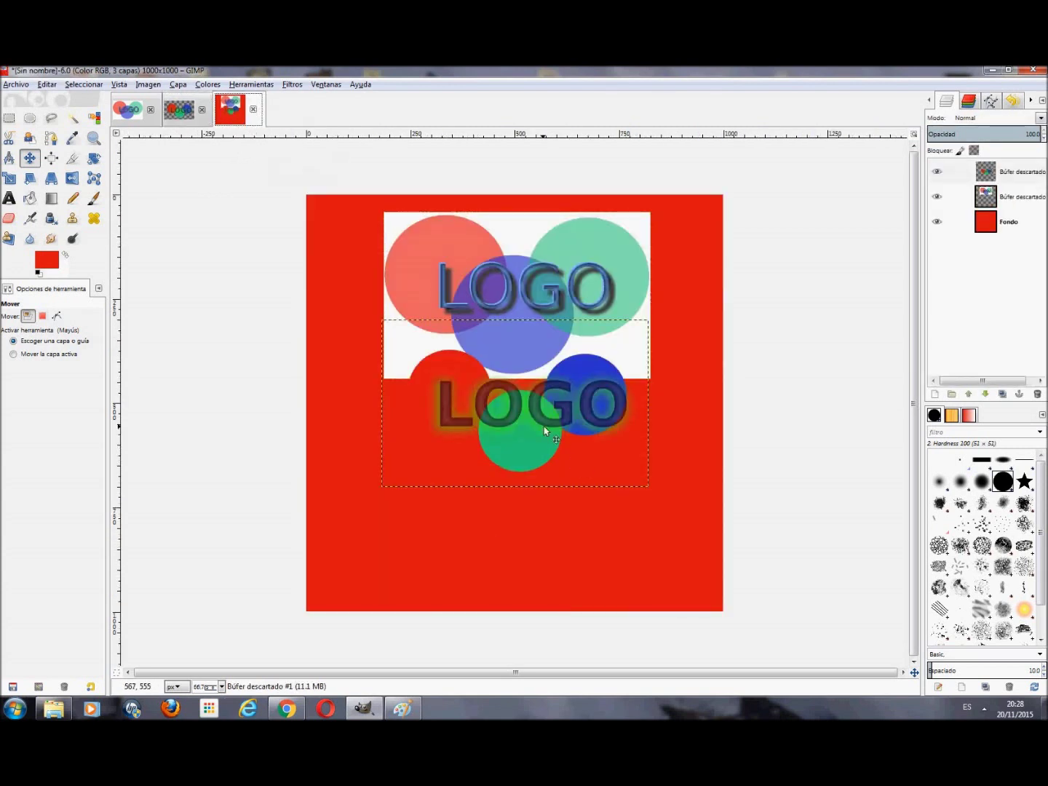
drag(545, 430, 551, 493)
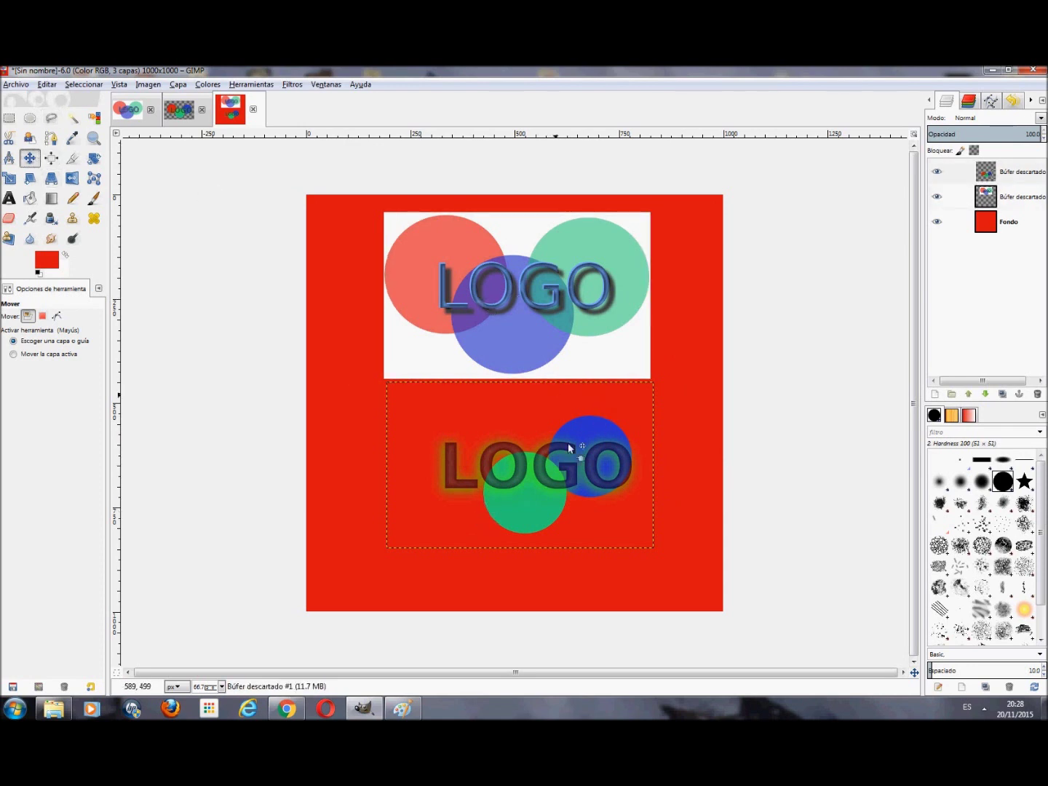
click(1019, 198)
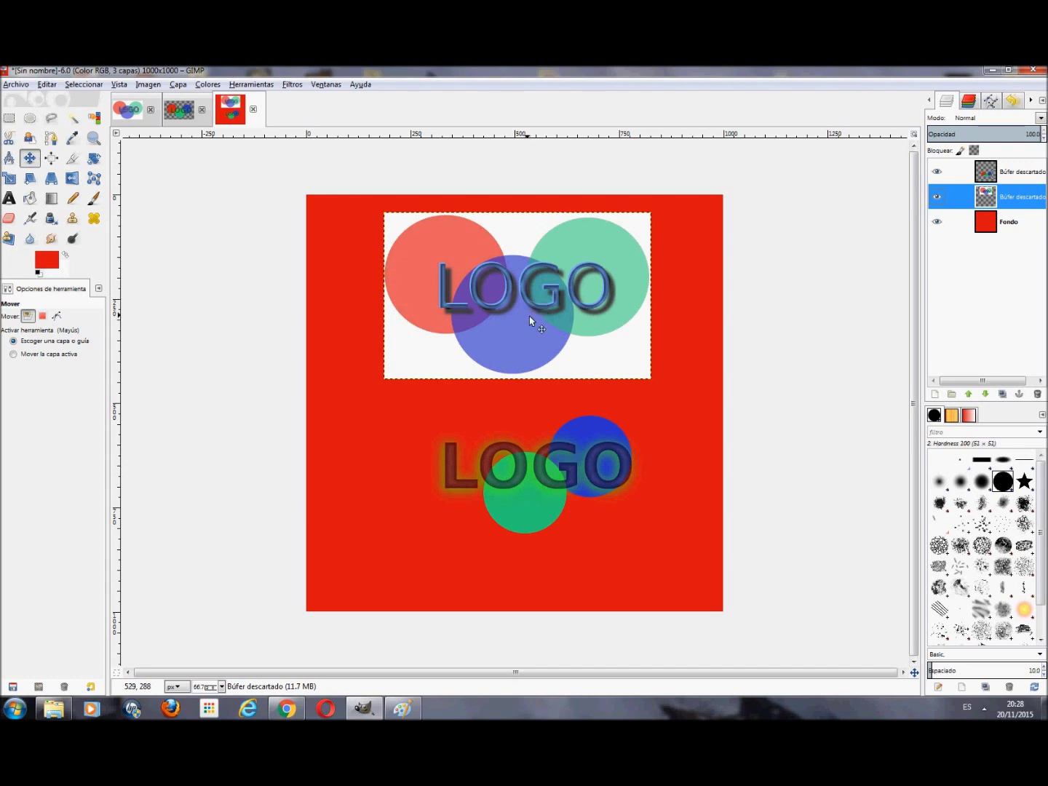
click(252, 111)
Step: Close the red image and capas.xcf, discarding changes to both
click(539, 444)
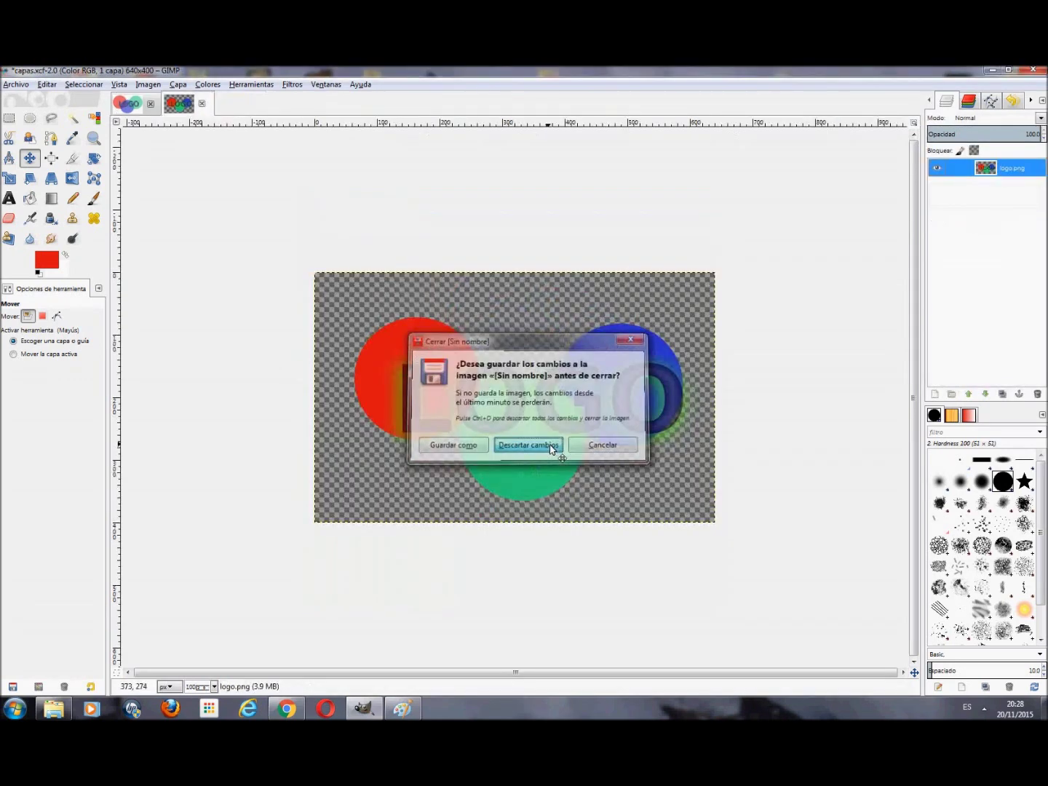
click(201, 104)
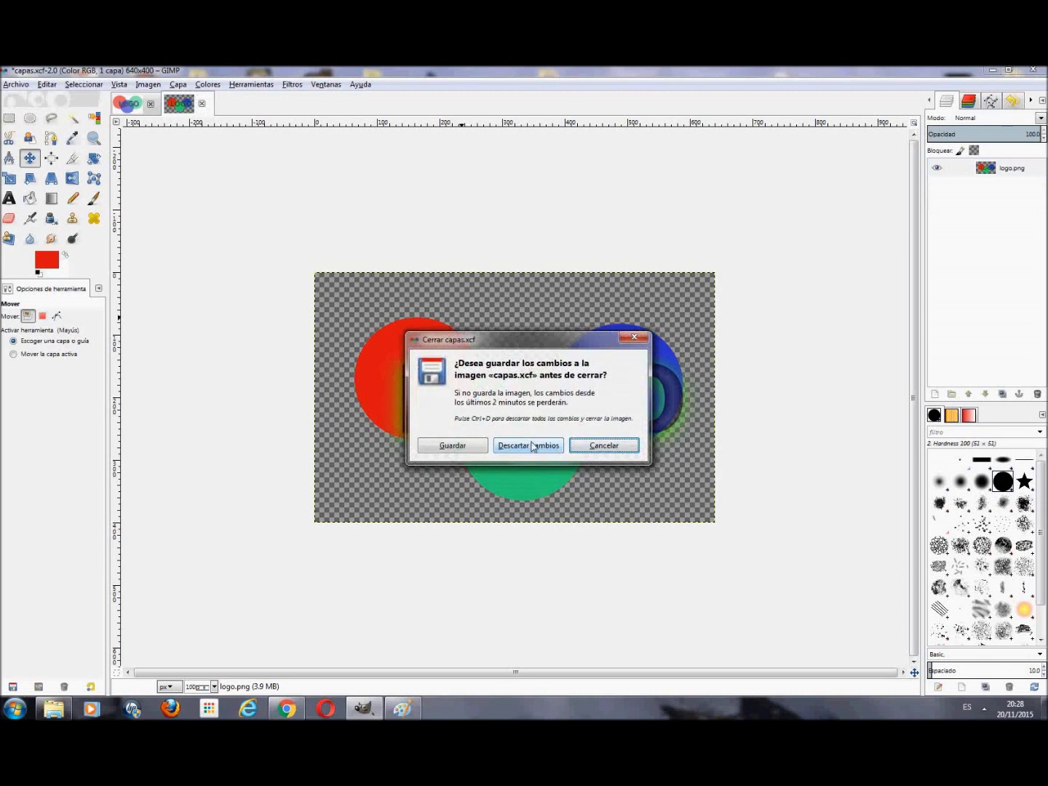
click(532, 445)
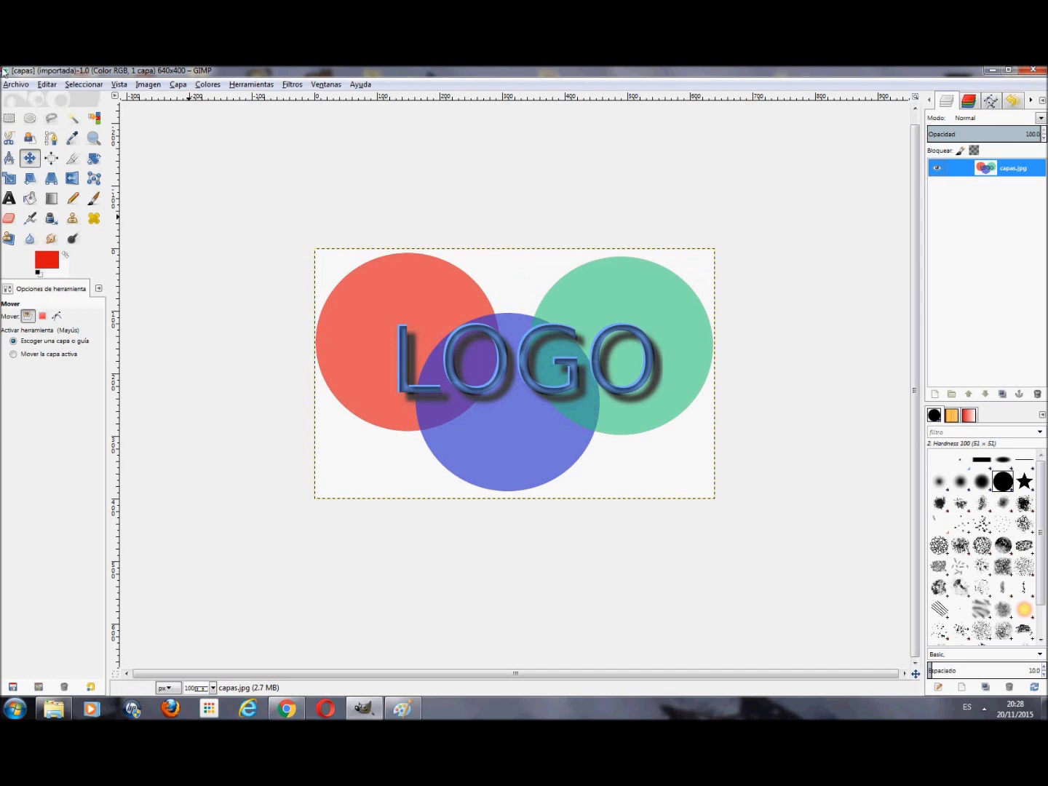
Step: Fuzzy-select the white background of capas.jpg and invert the selection to isolate the circles
click(72, 120)
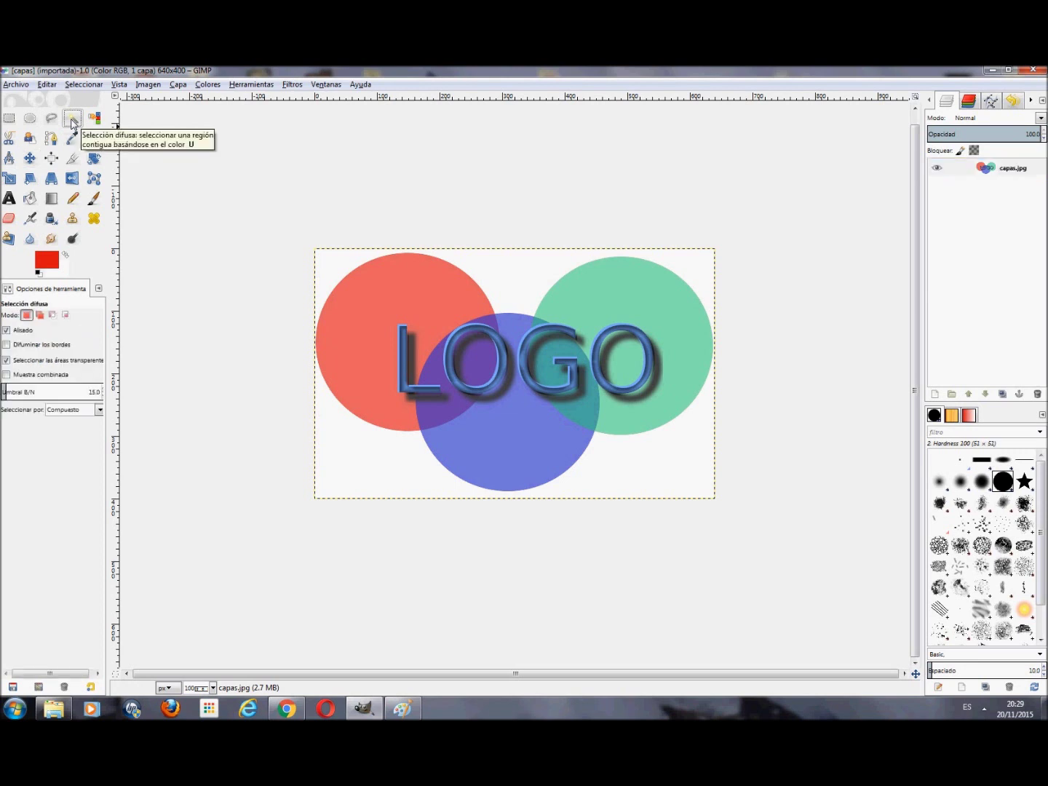
click(511, 284)
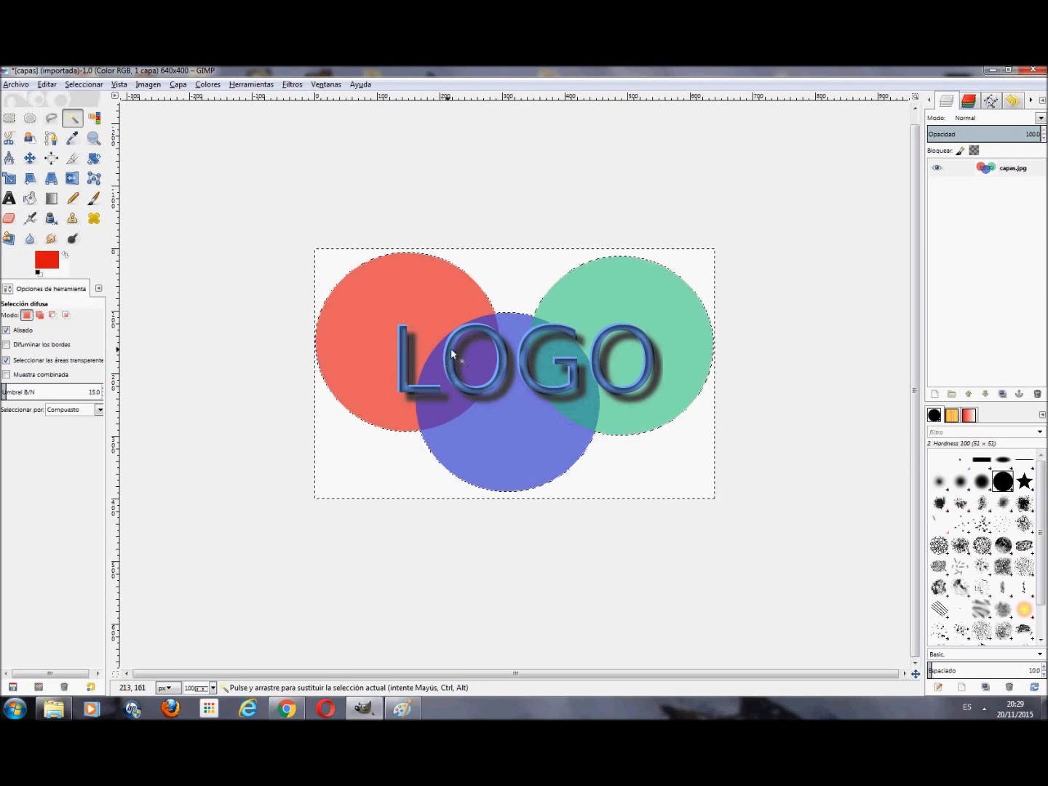
click(83, 85)
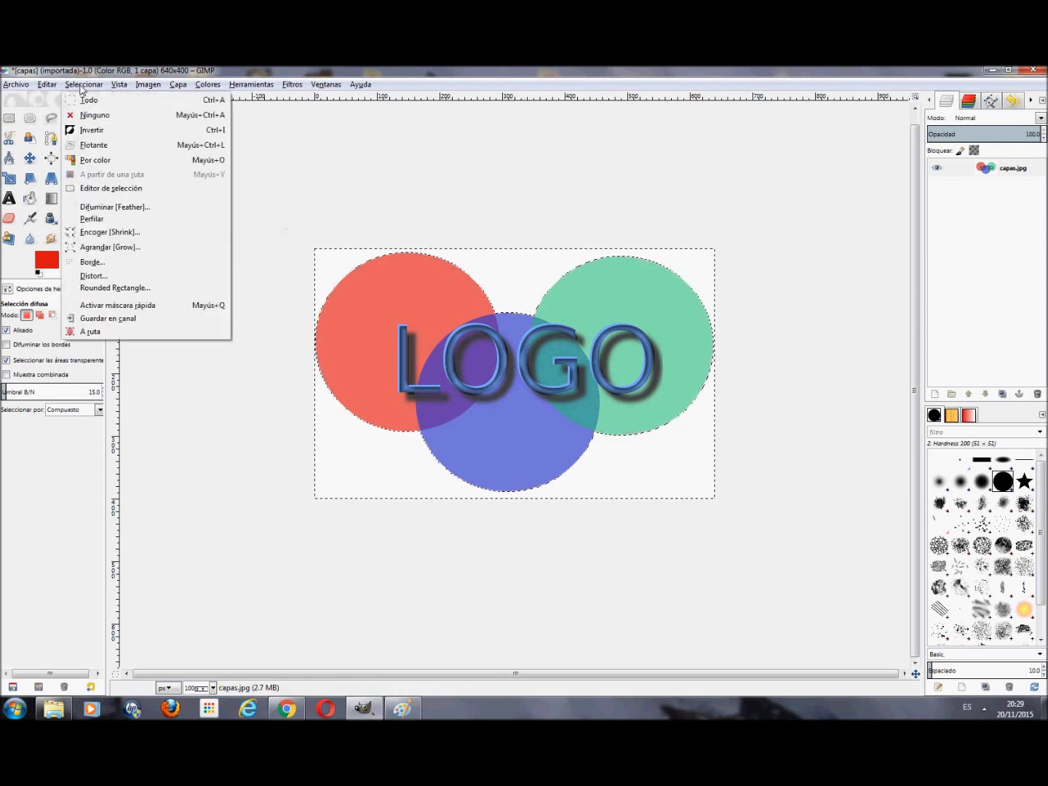
click(94, 131)
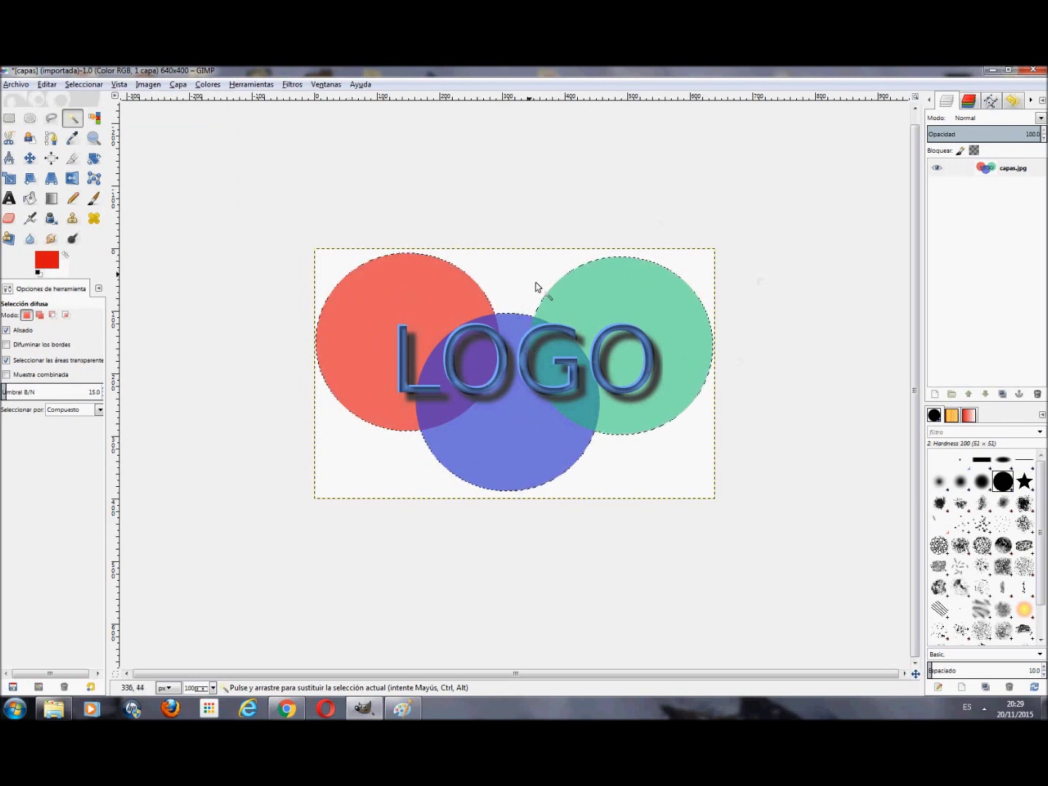
click(16, 84)
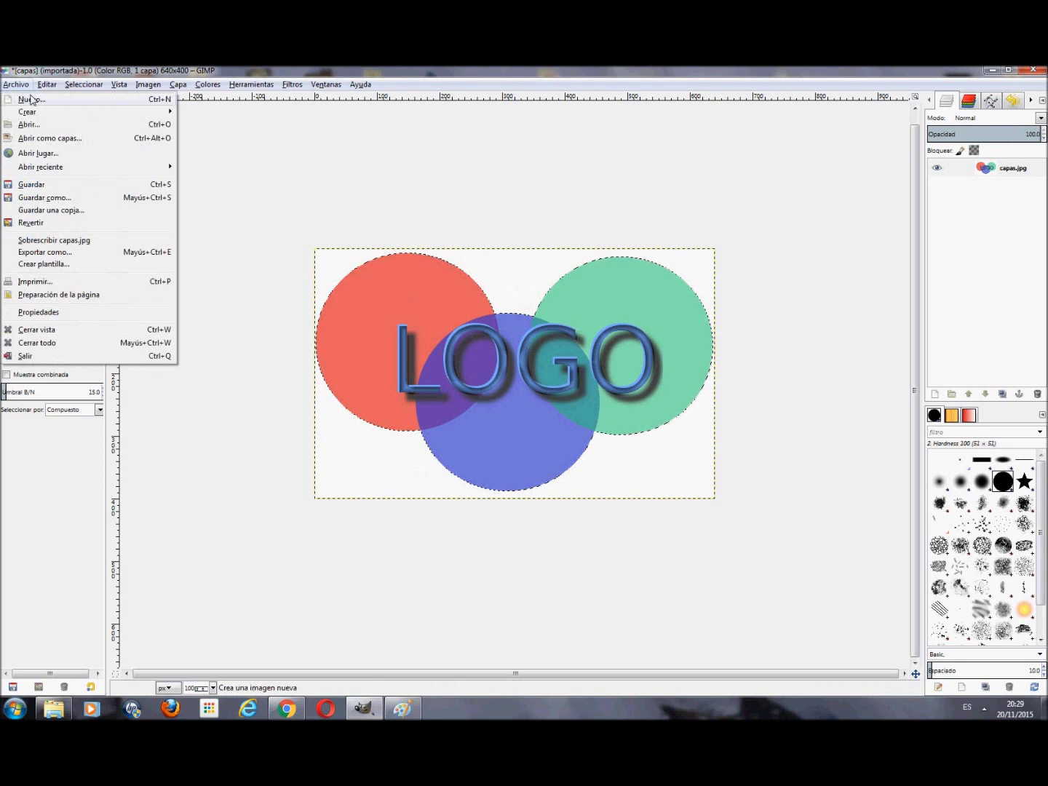
Step: Create a new 640×400 image filled with transparency, then return to the LOGO image
click(30, 99)
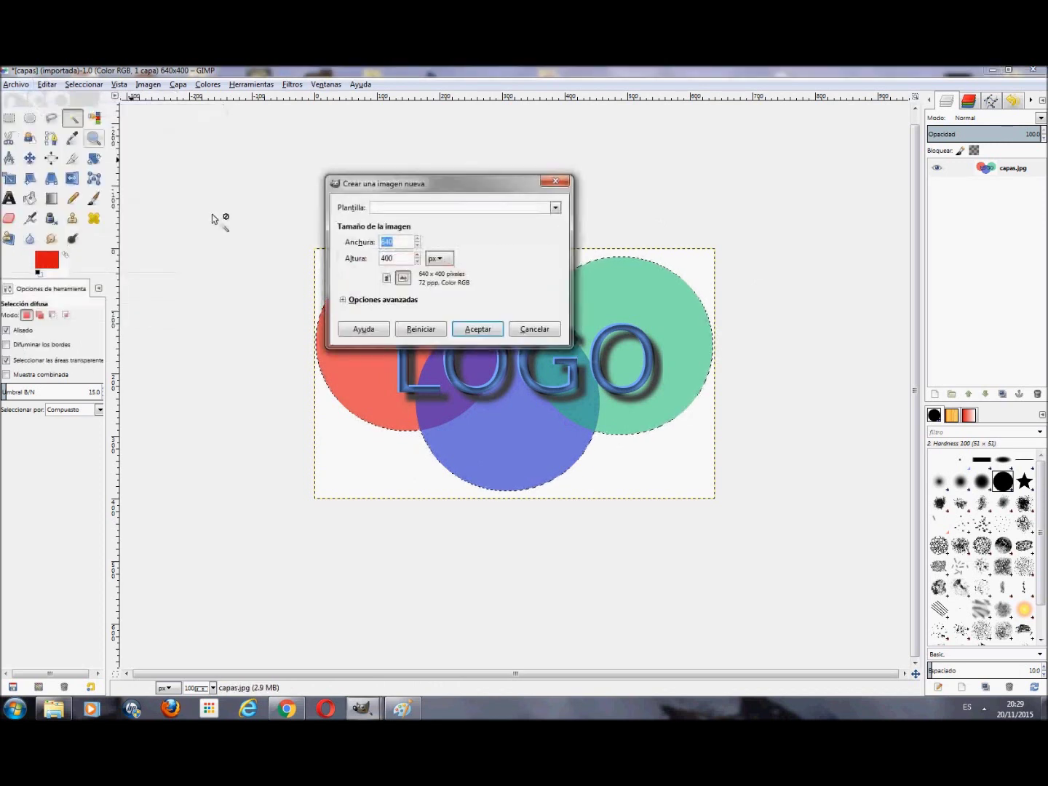
click(343, 300)
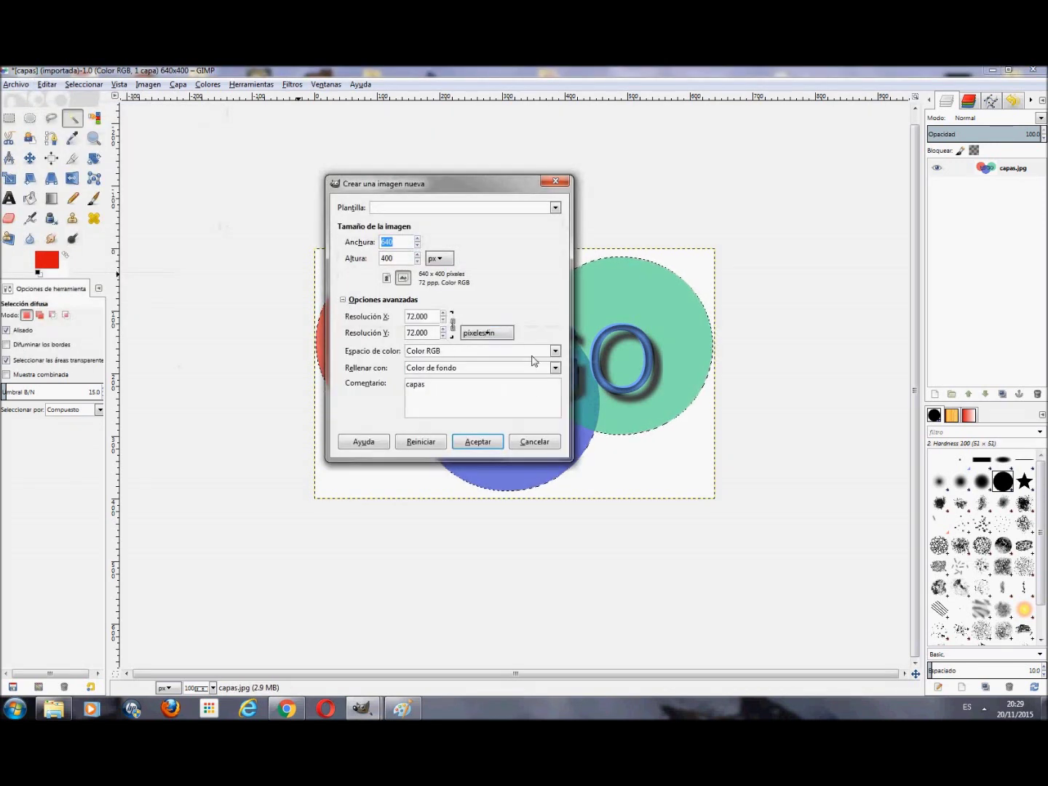
click(555, 369)
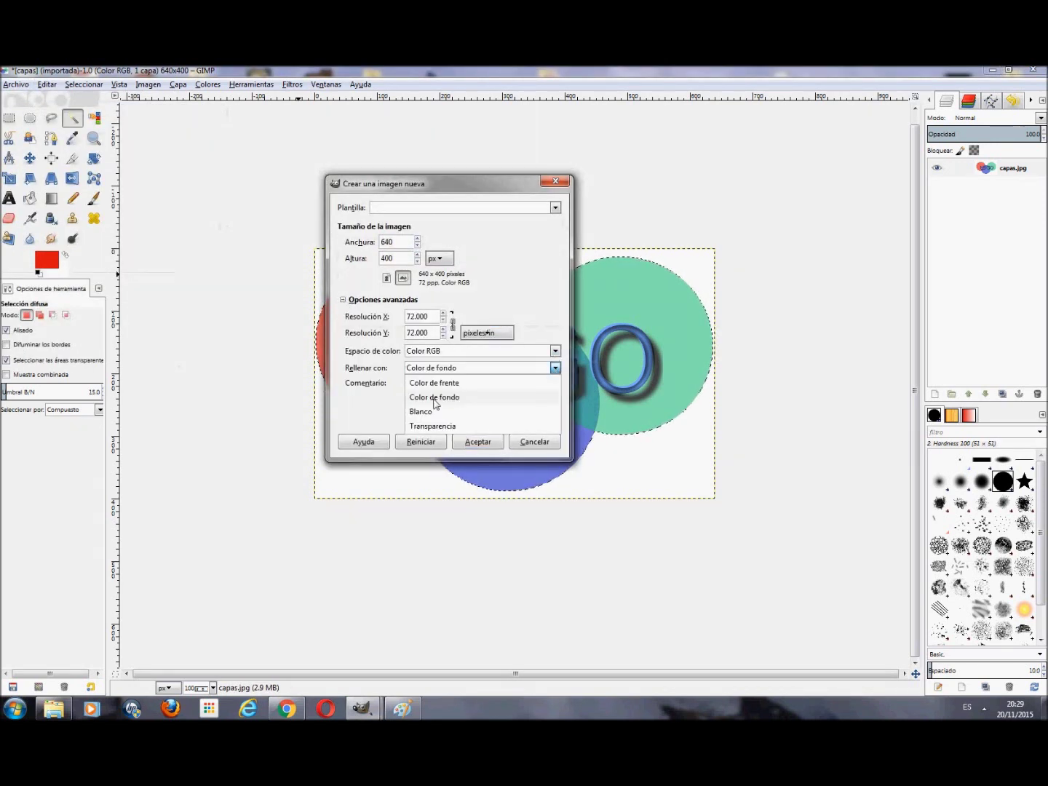
click(457, 427)
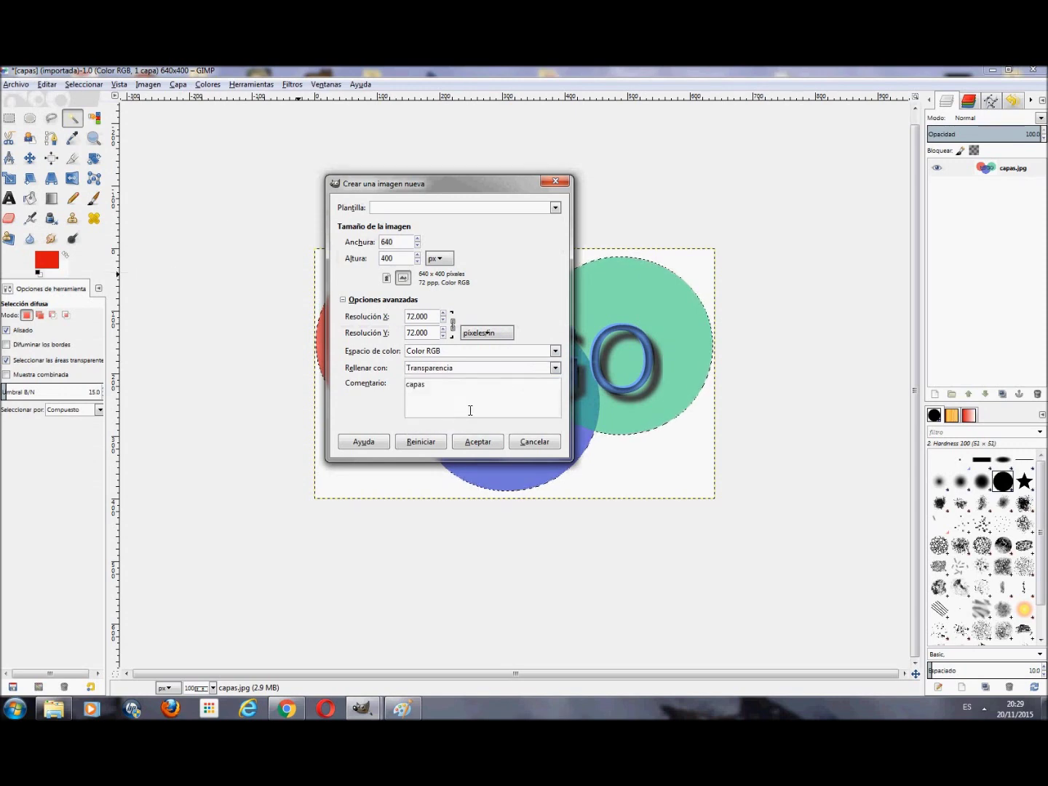
click(477, 441)
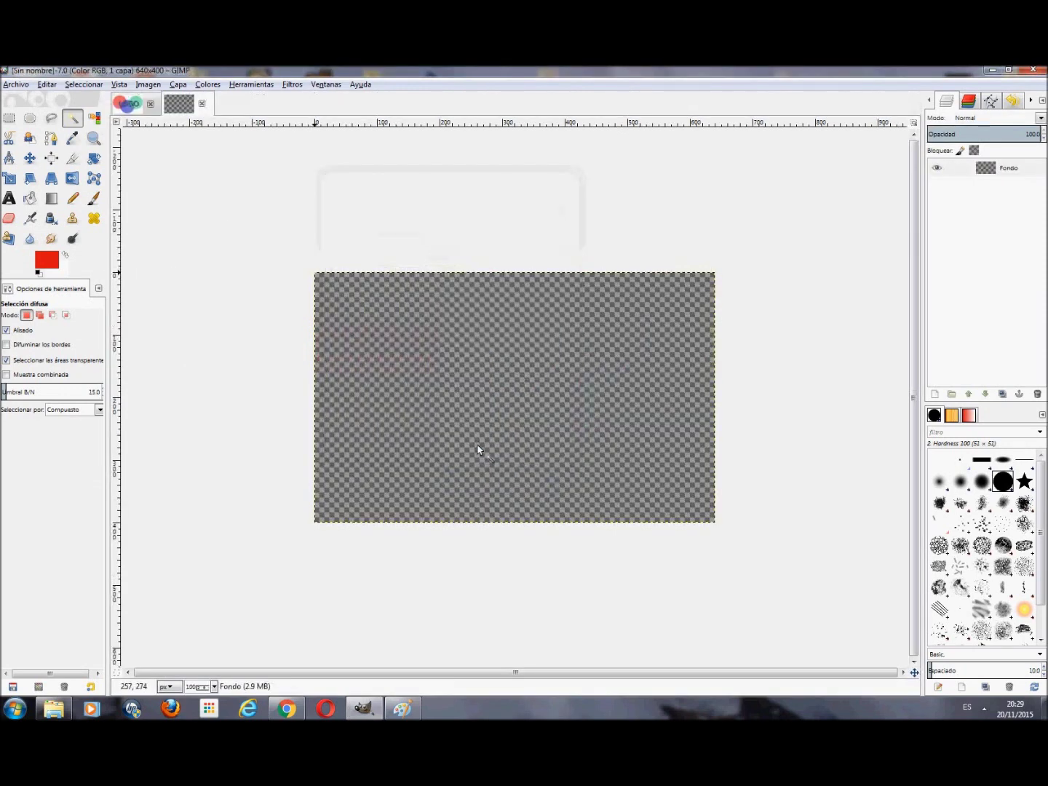
click(131, 103)
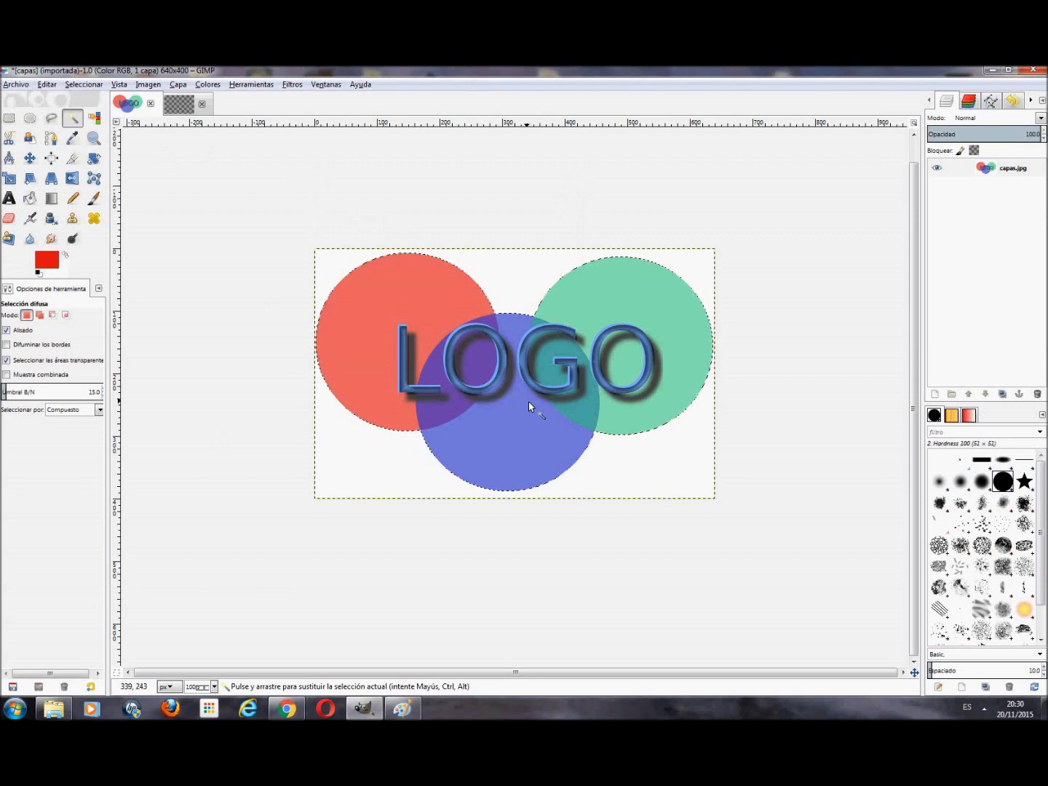
Step: Copy the selected circles and paste them, anchored, into the transparent image
key(ctrl+c)
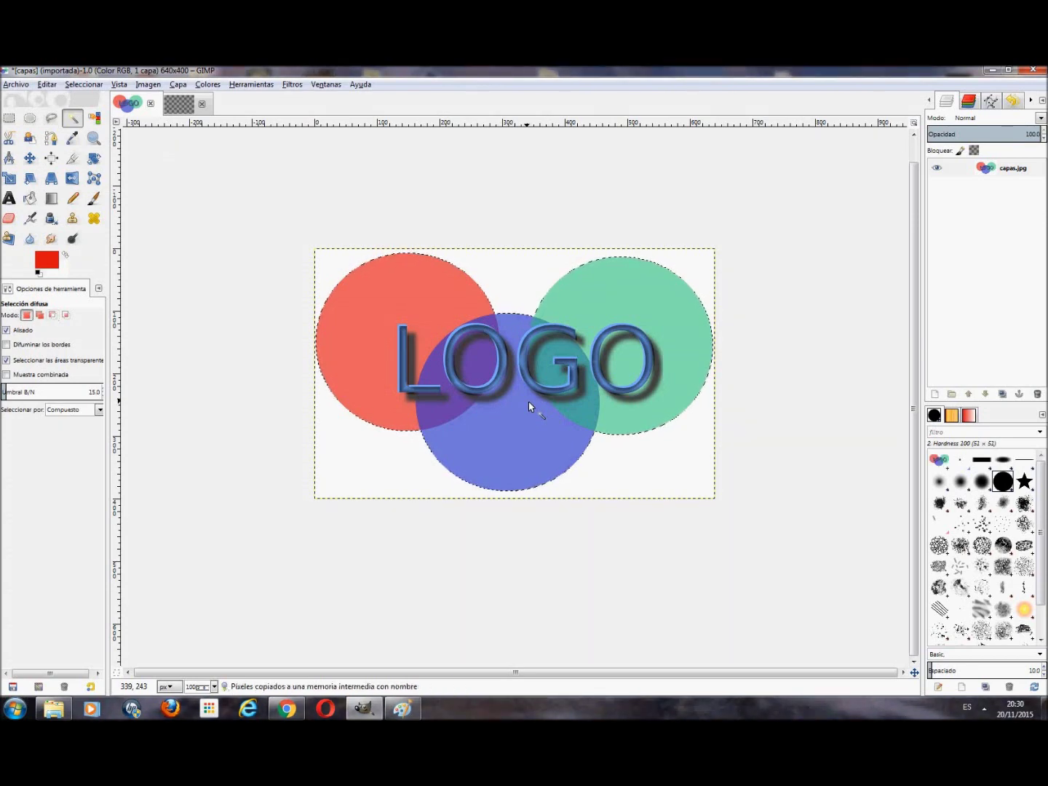
click(180, 105)
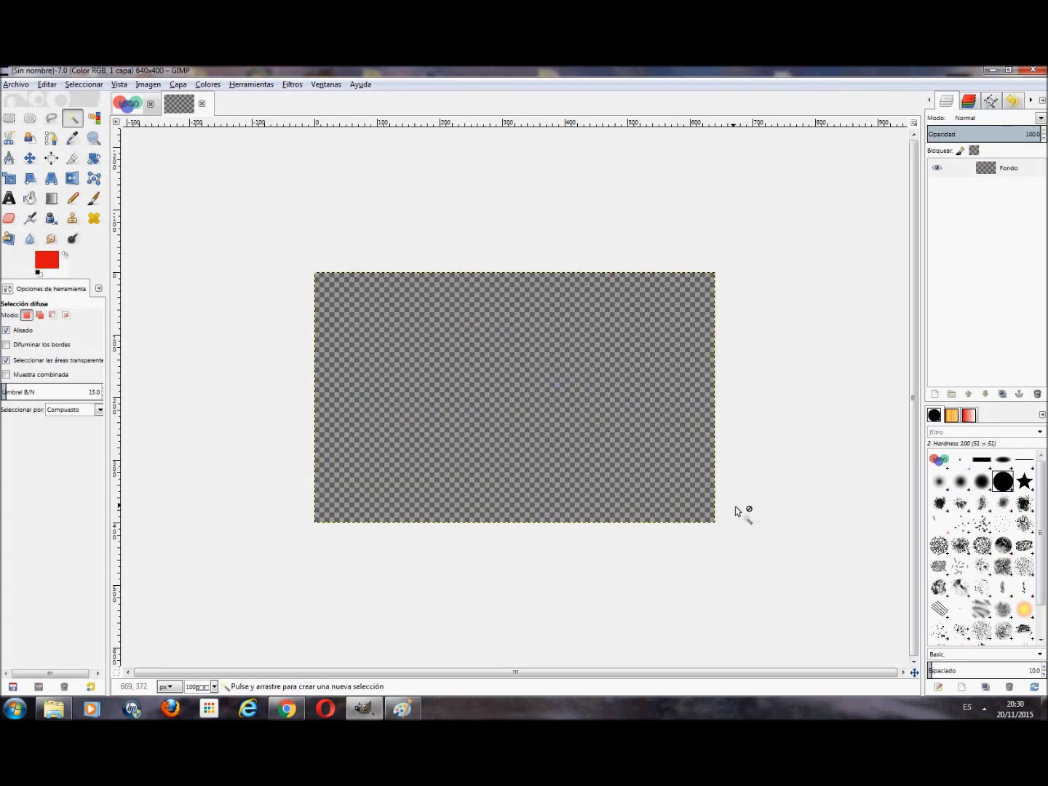
key(ctrl+v)
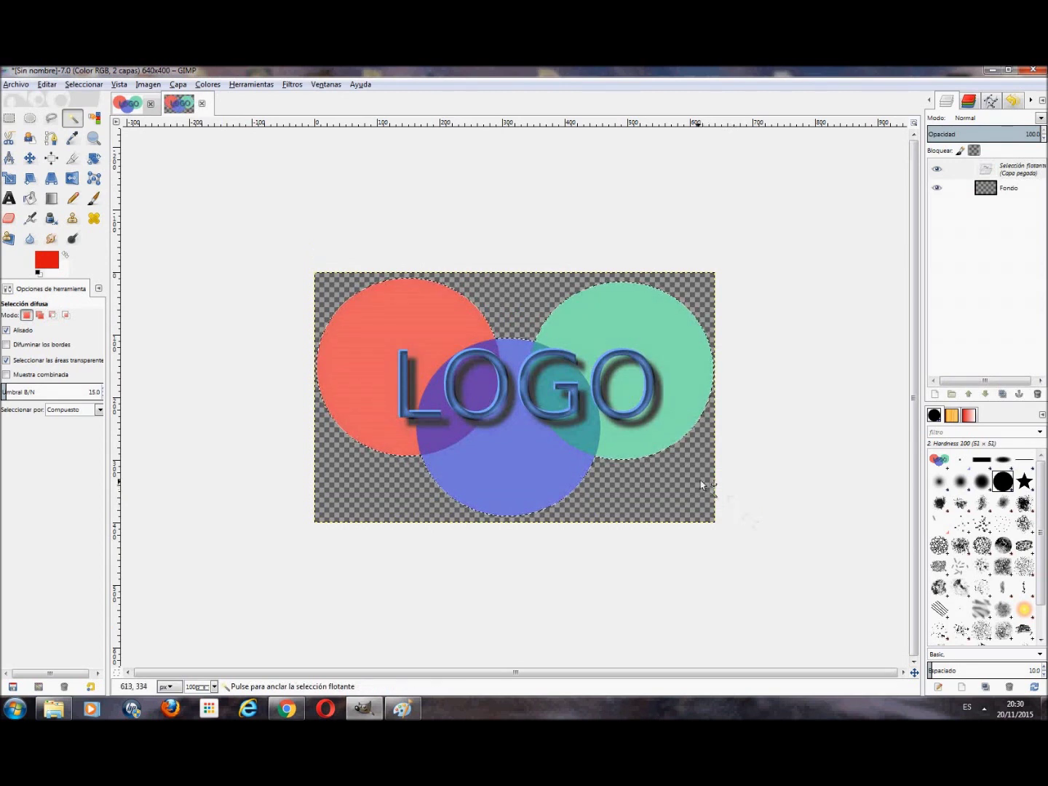
click(794, 444)
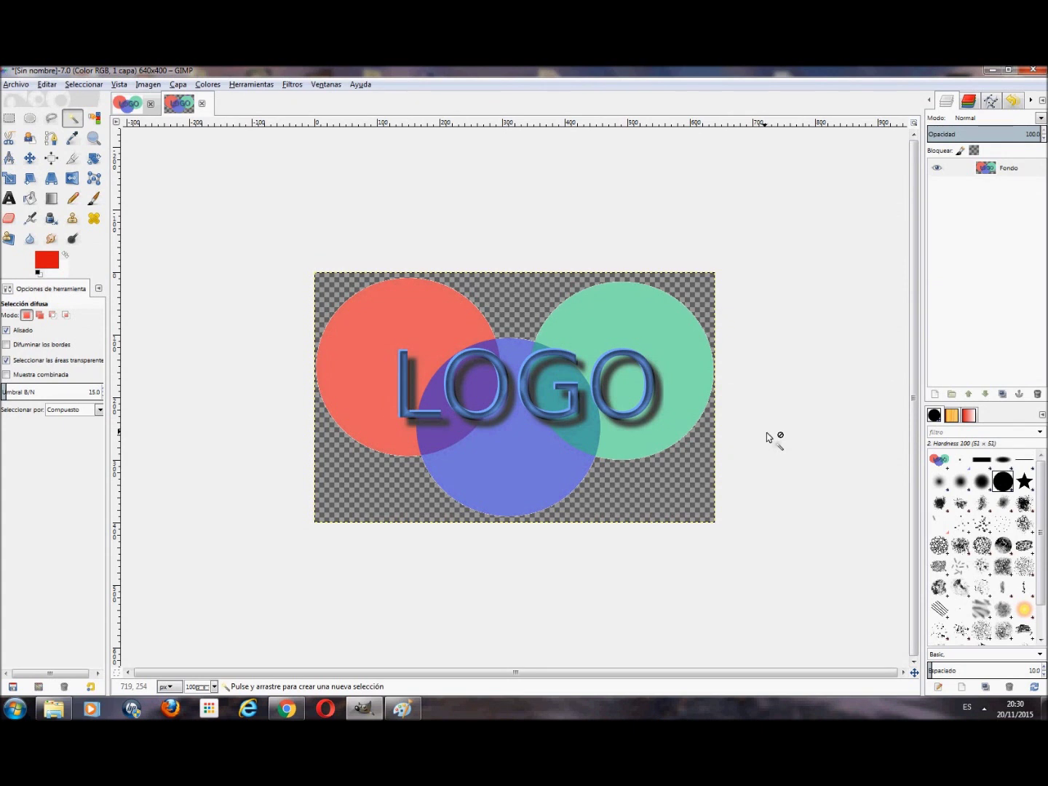
click(137, 106)
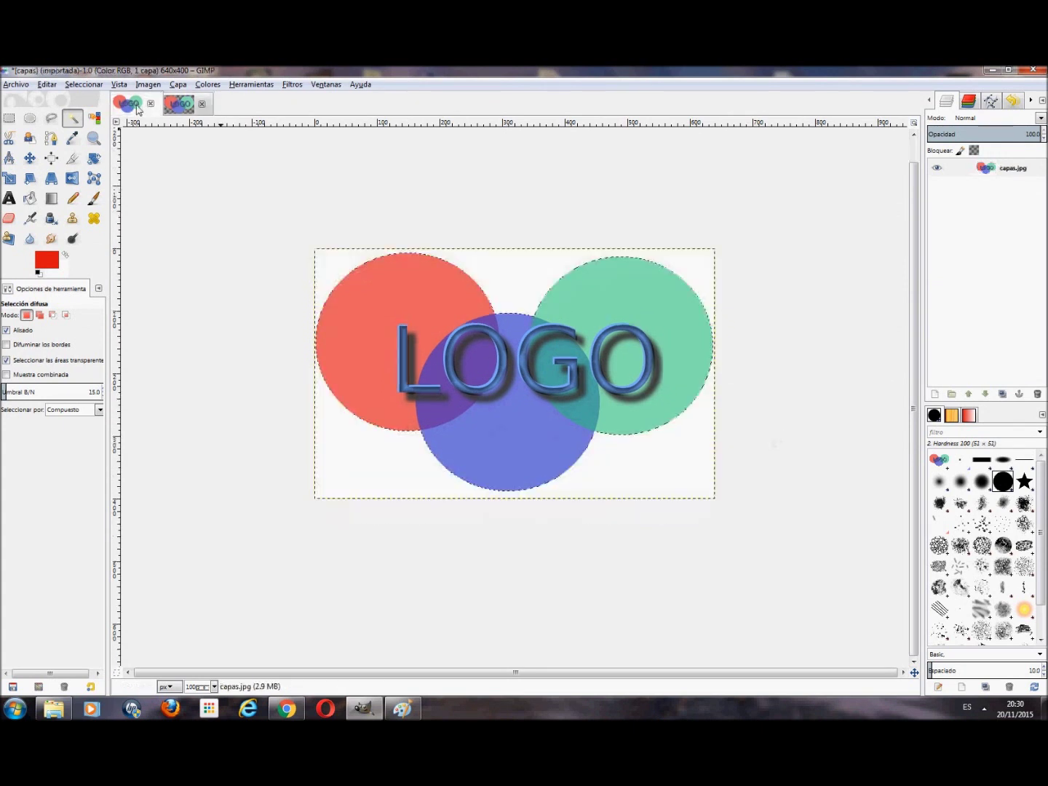
Step: Compare the original LOGO image with its transparent copy
click(47, 83)
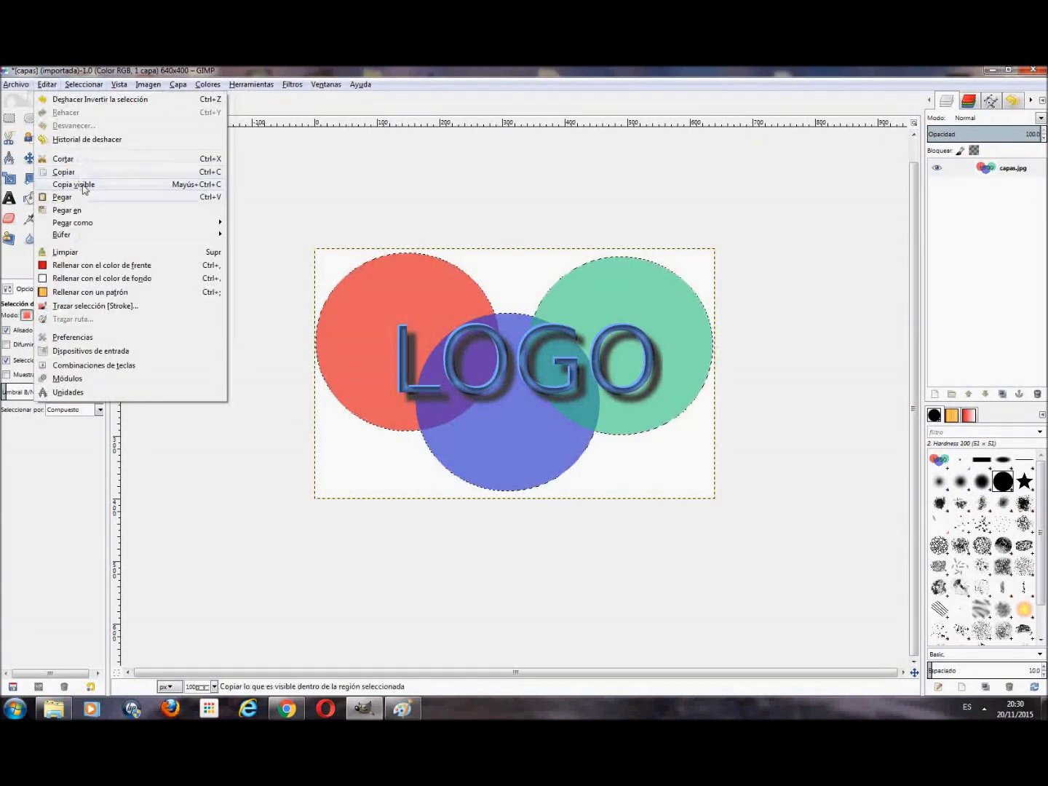
click(252, 84)
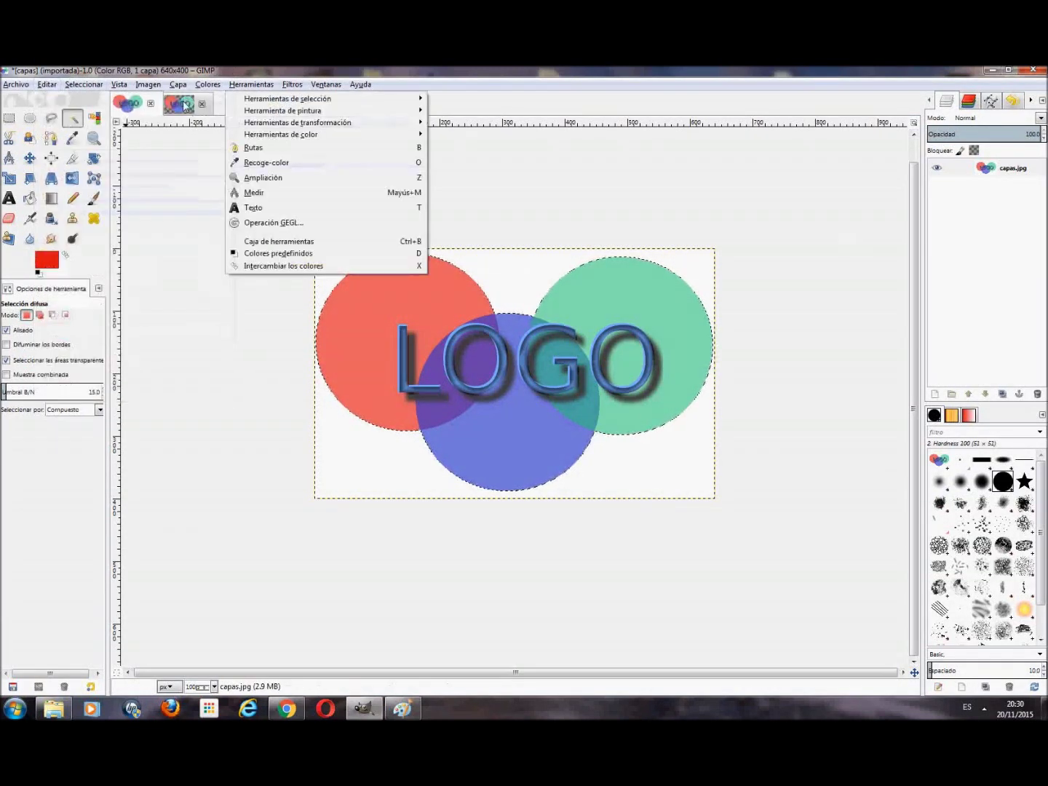
click(185, 104)
click(179, 103)
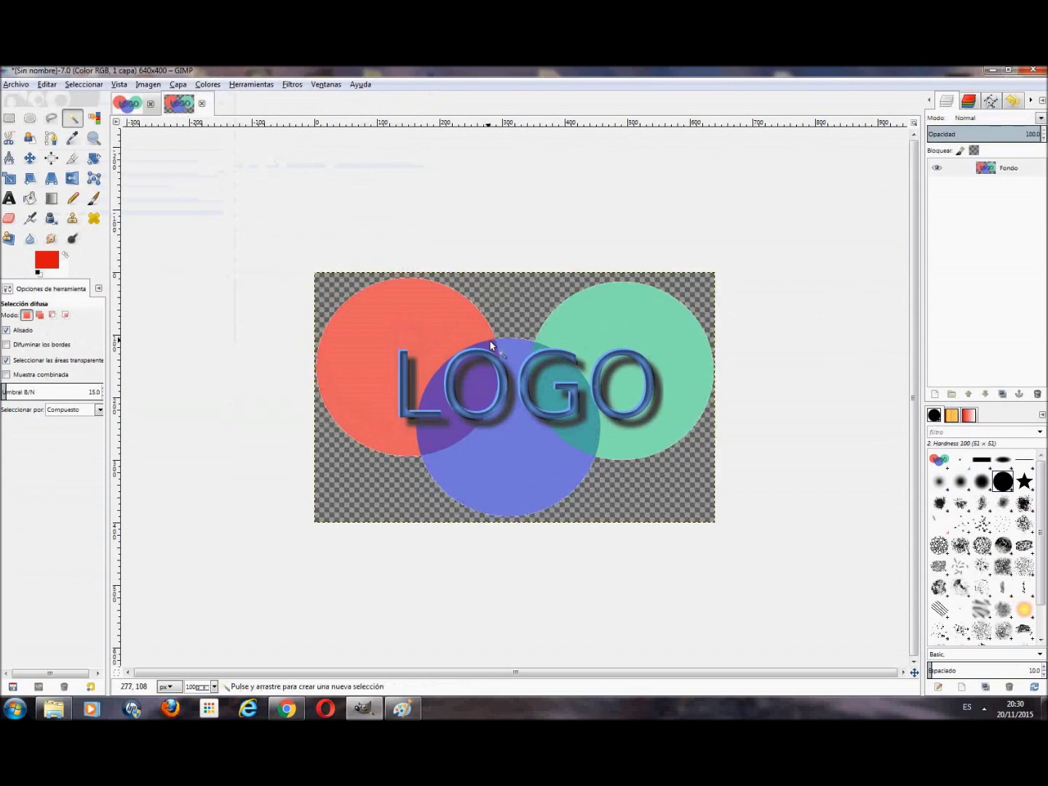
click(131, 104)
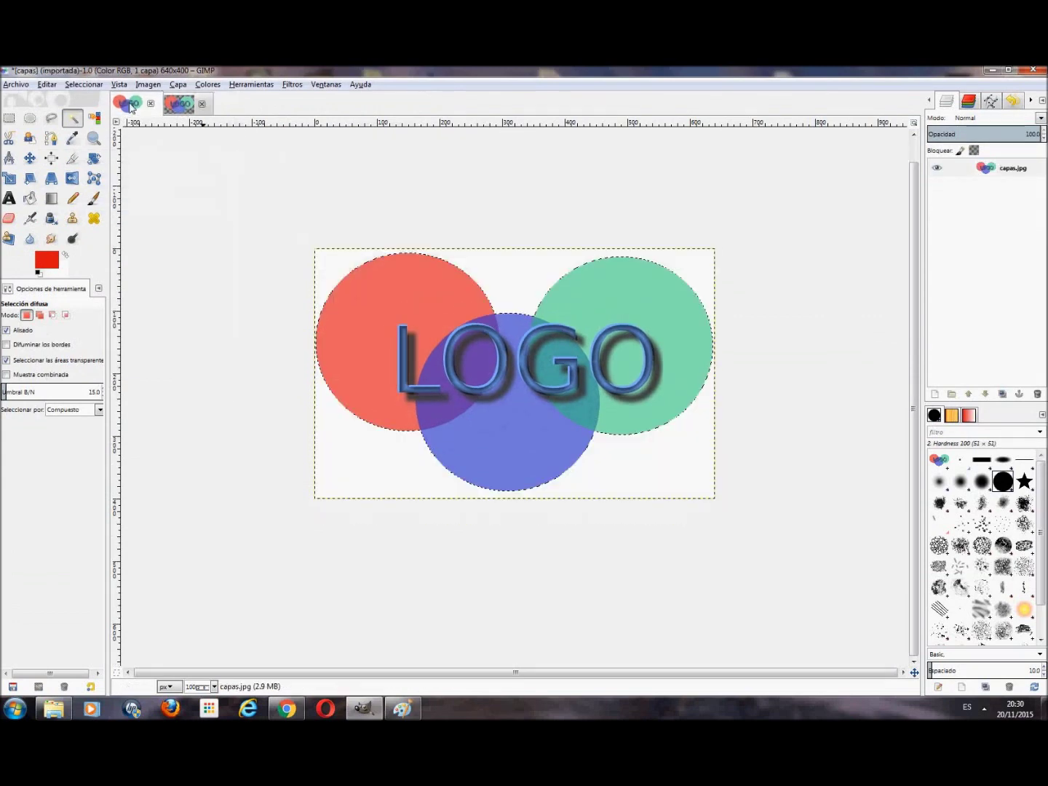
click(188, 108)
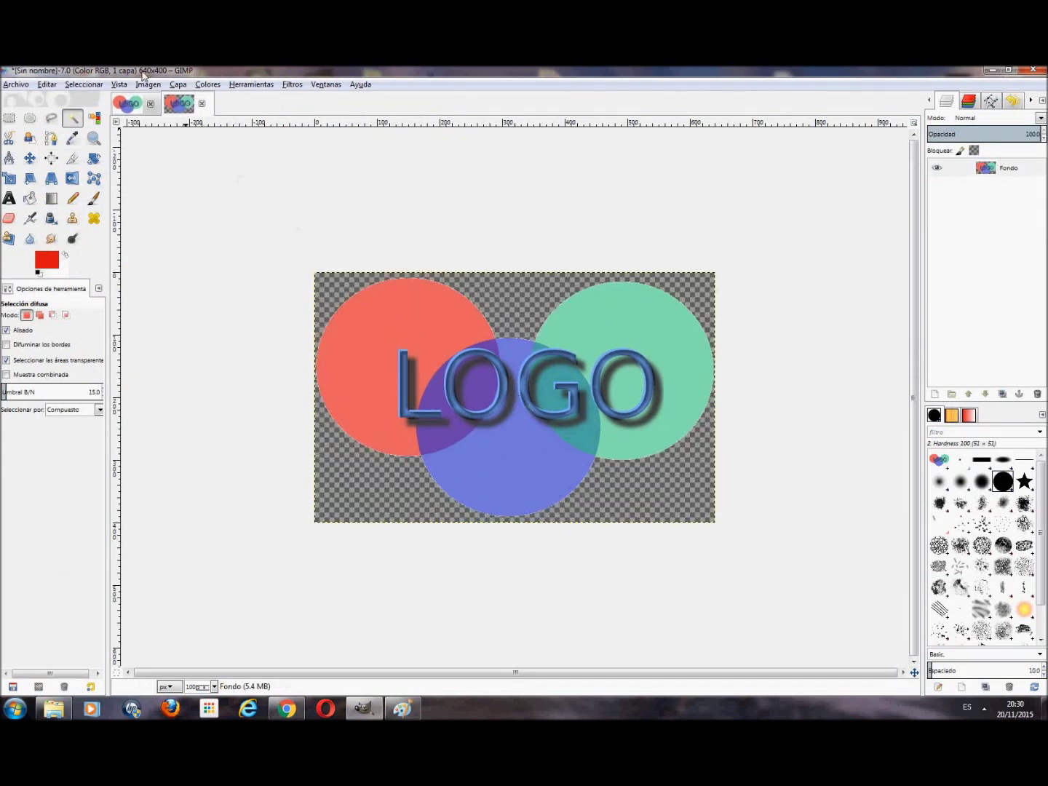
click(133, 105)
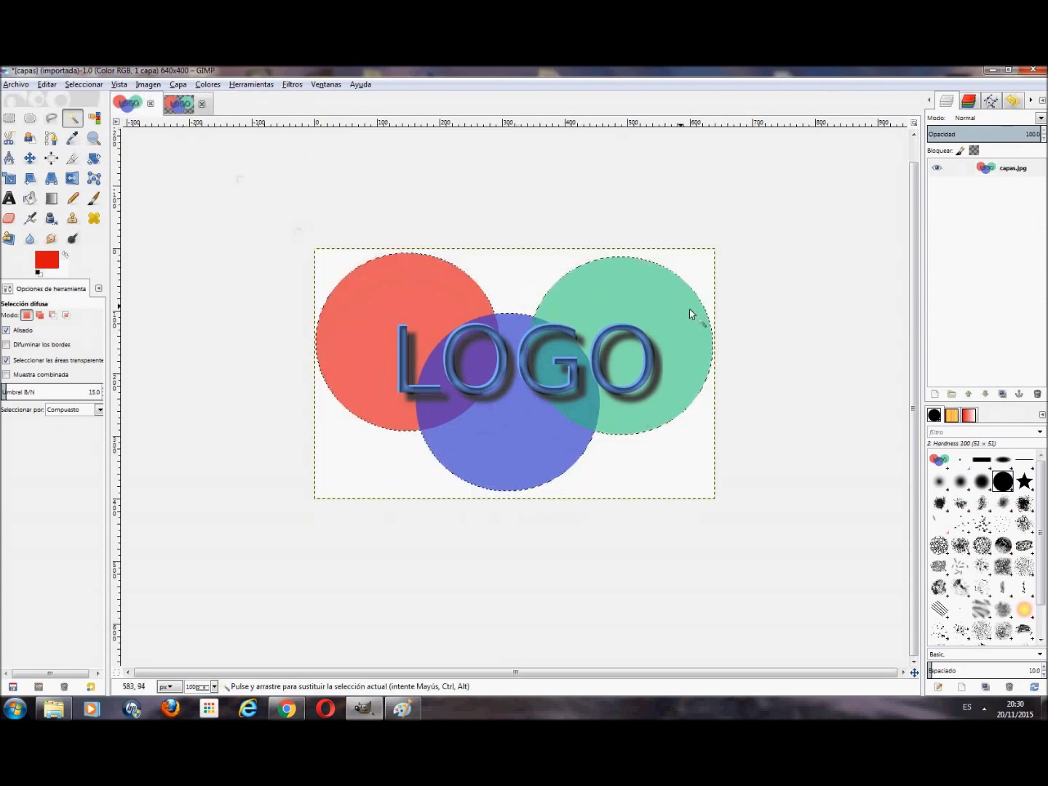
Step: Create a new 1000×1000 image filled with a dark blue foreground colour
click(17, 85)
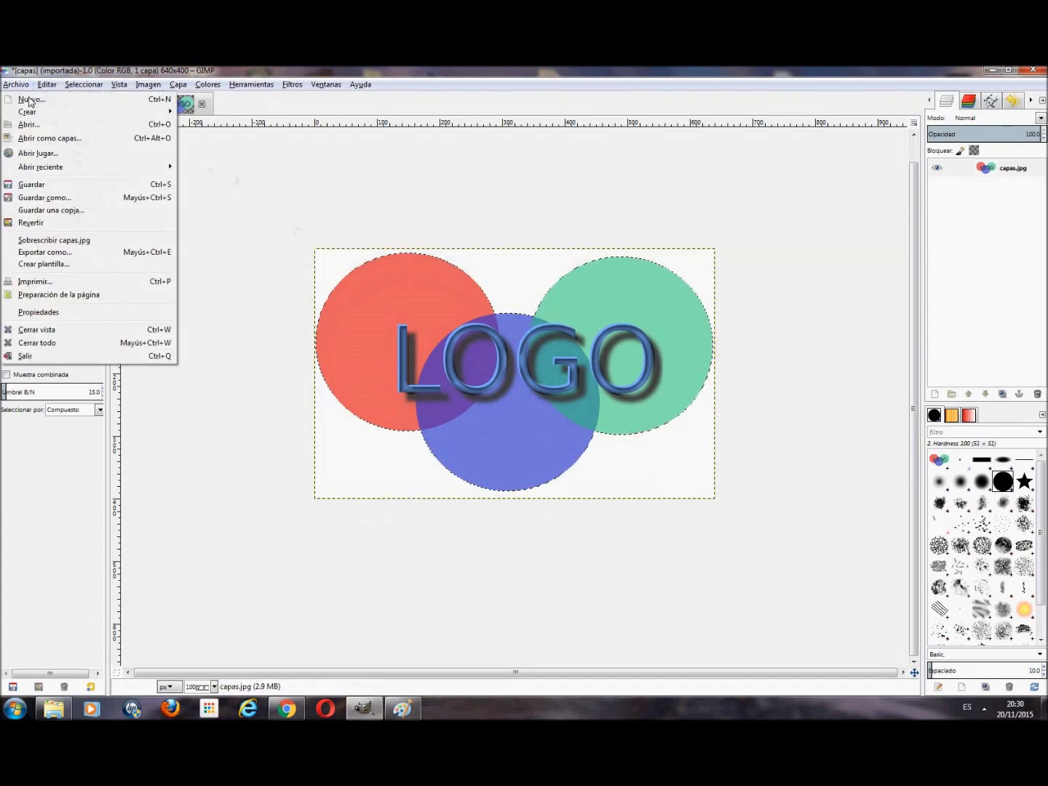
click(47, 103)
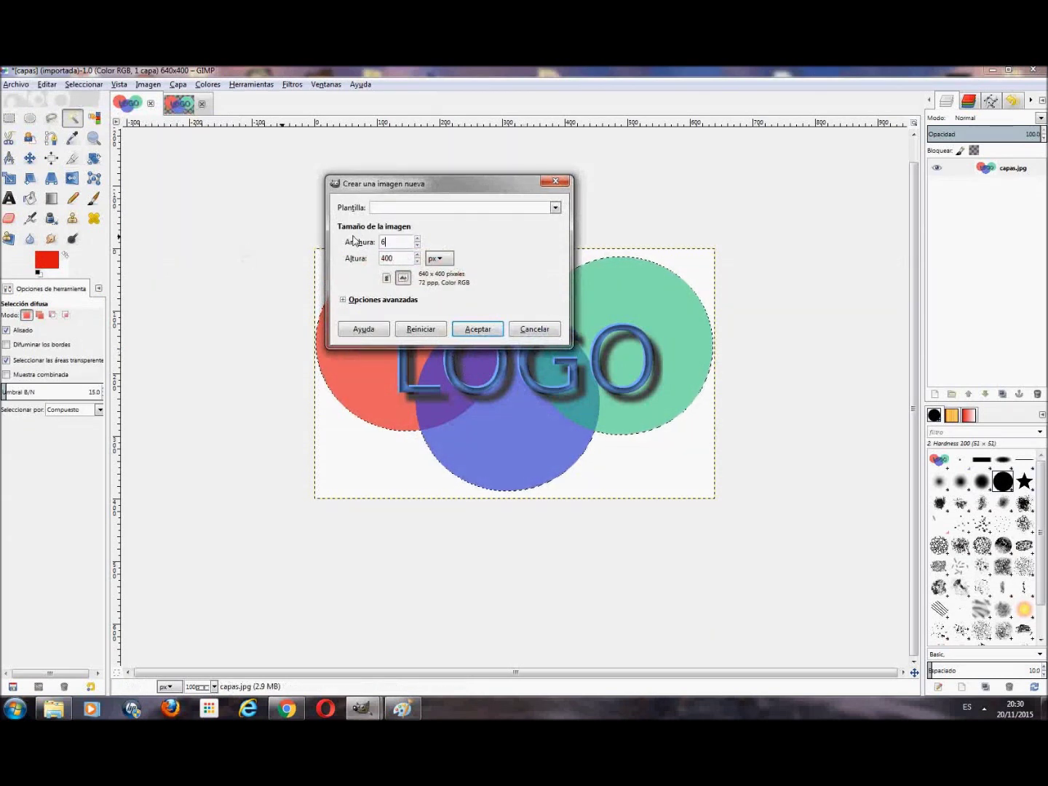
text(1000)
key(Tab)
text(1)
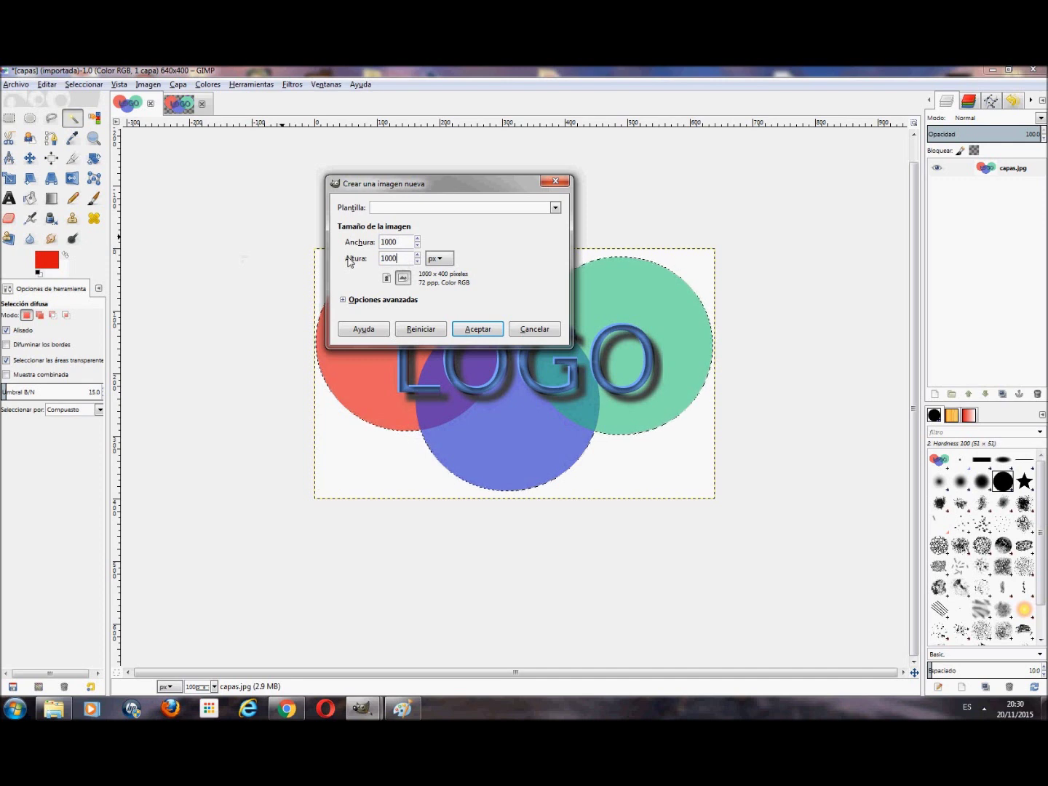
click(371, 301)
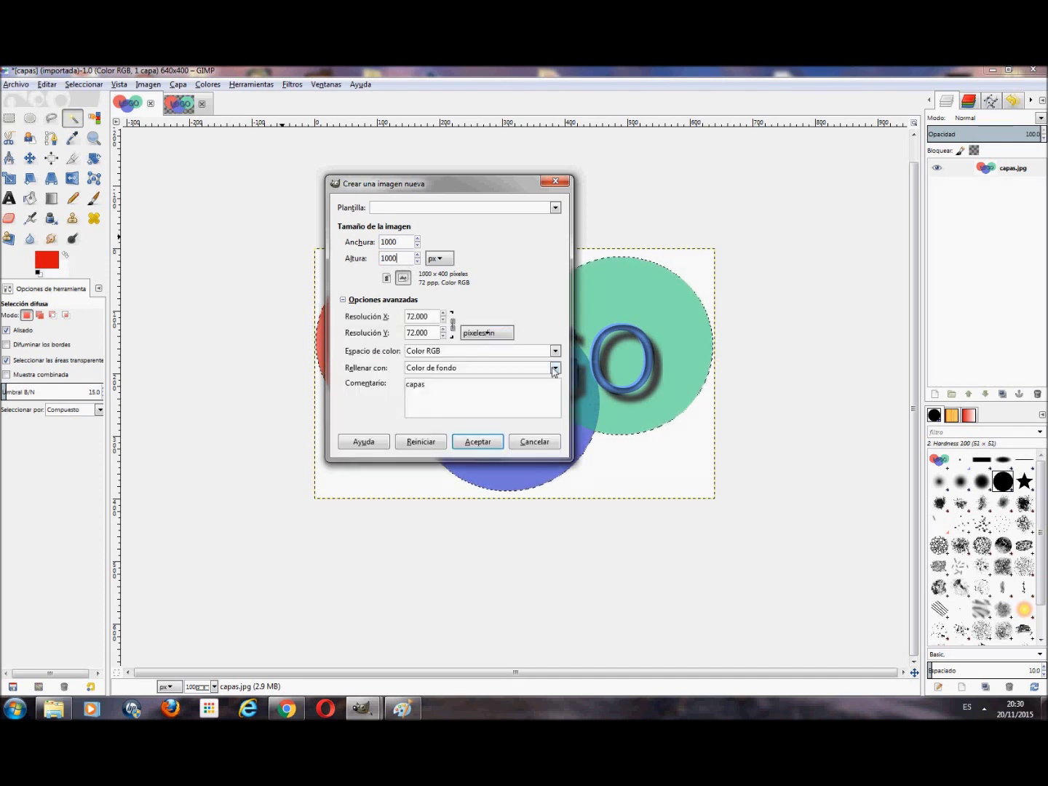
click(555, 368)
click(494, 386)
click(53, 264)
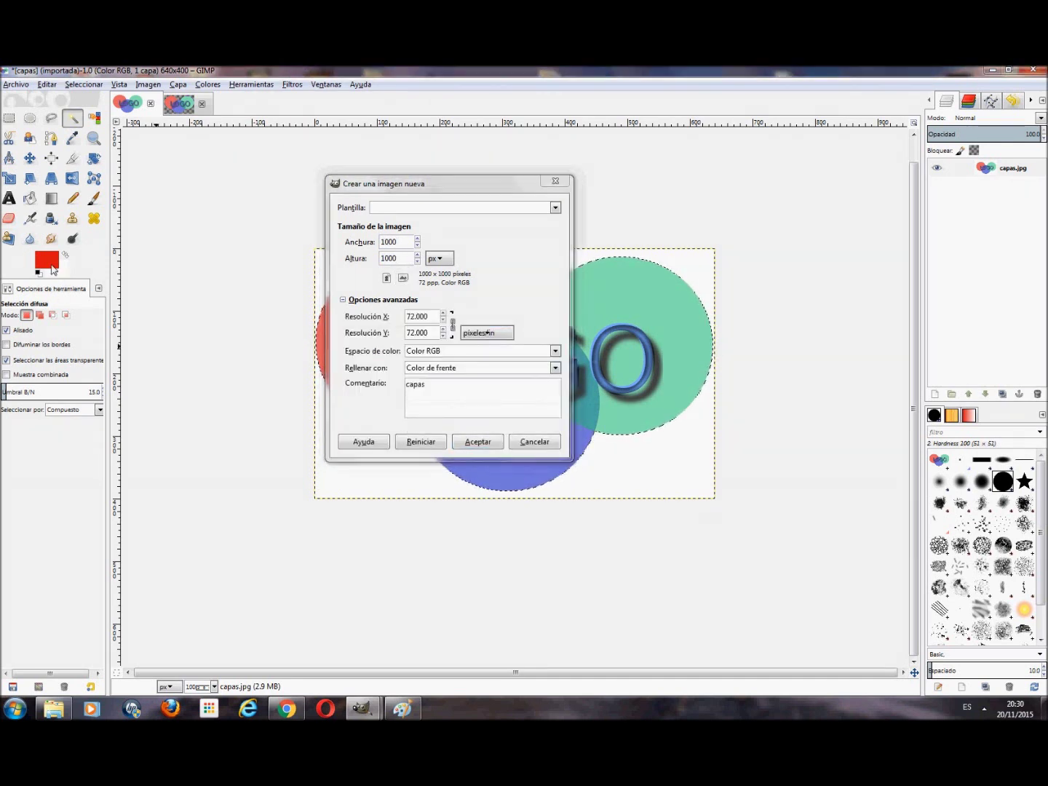
click(229, 307)
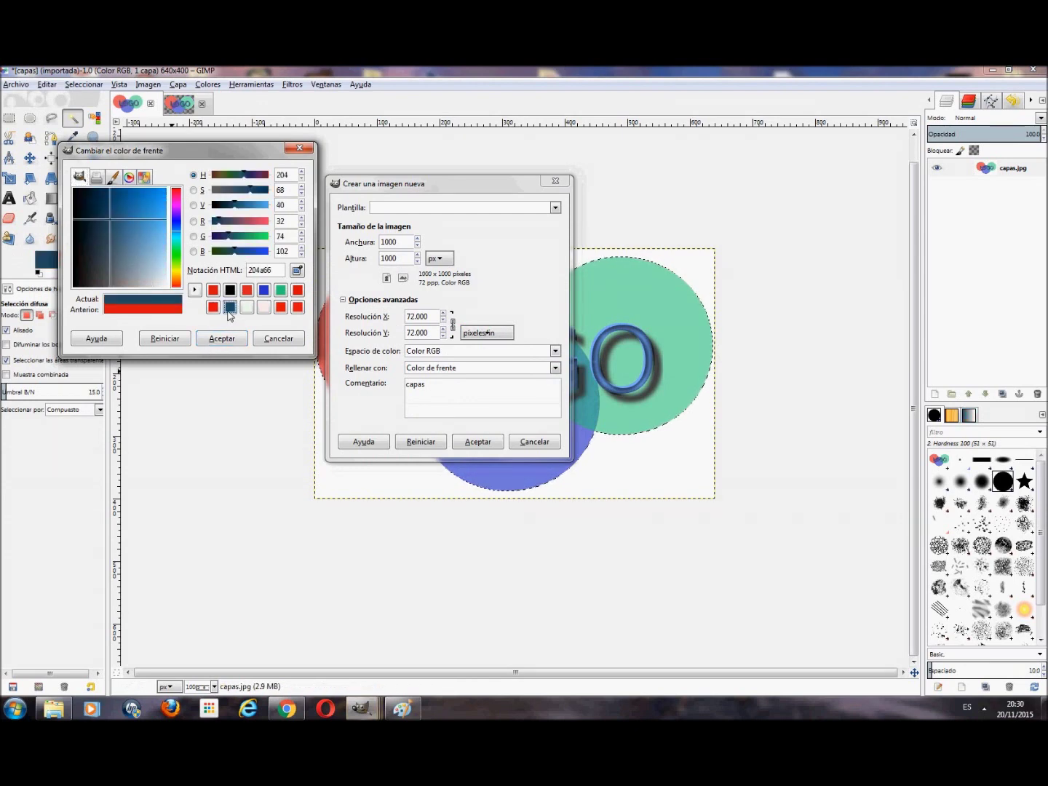
click(222, 338)
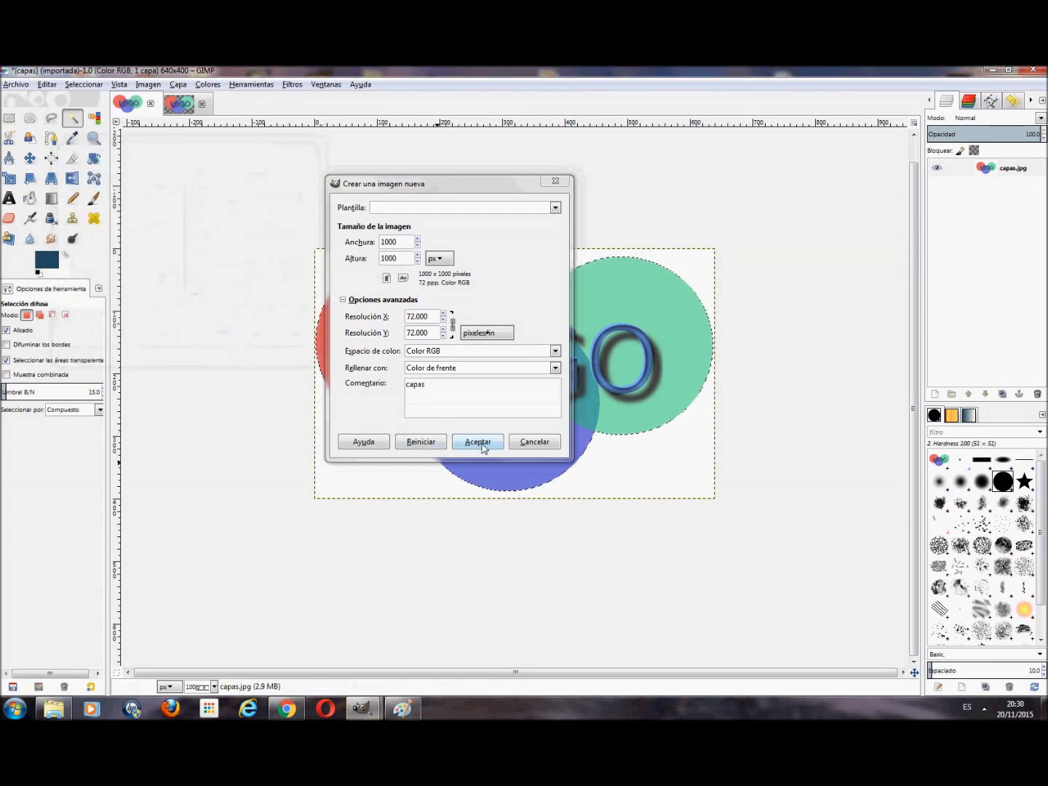
click(478, 440)
mouse_move(186, 118)
mouse_down()
mouse_move(515, 413)
mouse_move(628, 456)
mouse_up()
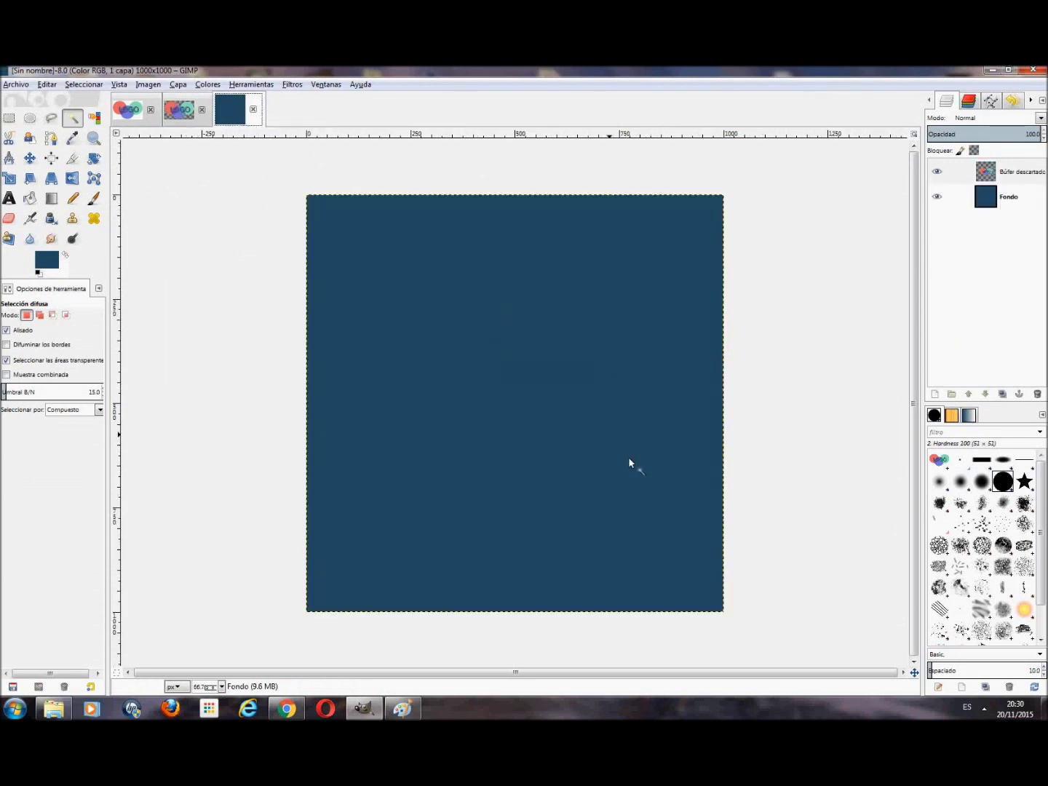
Step: Select the logo's blue circle area and move the logo toward the top
drag(525, 418, 524, 323)
drag(534, 375, 509, 418)
click(30, 158)
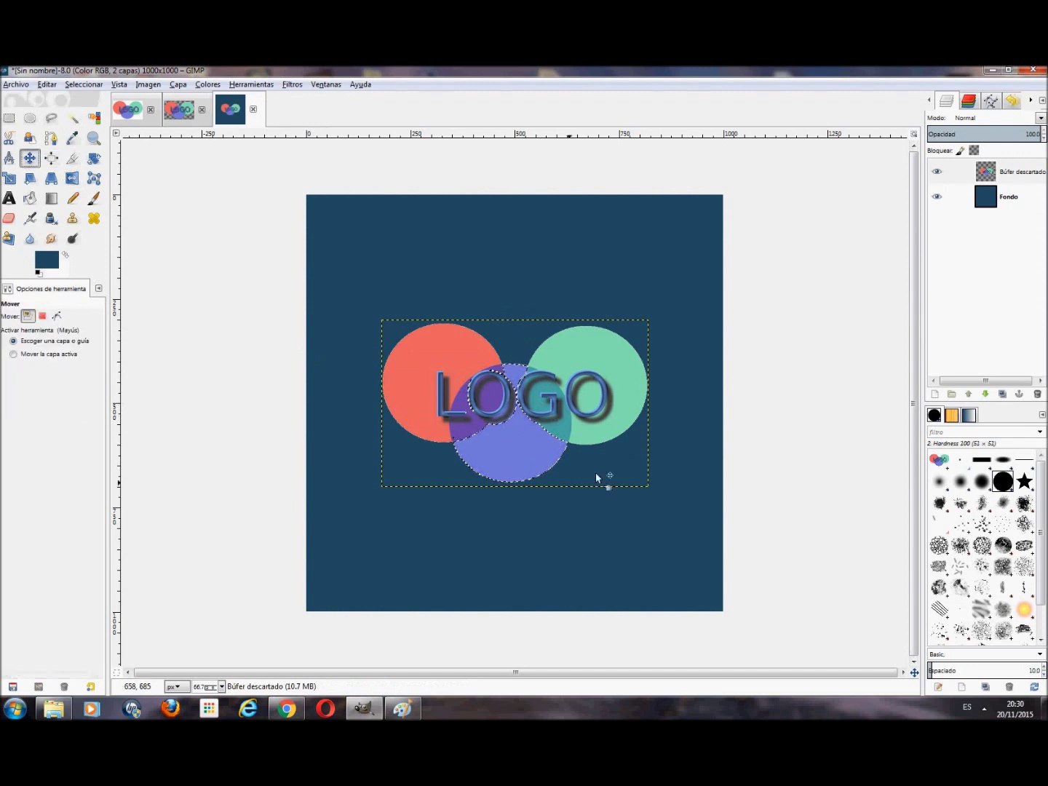
drag(598, 435, 601, 314)
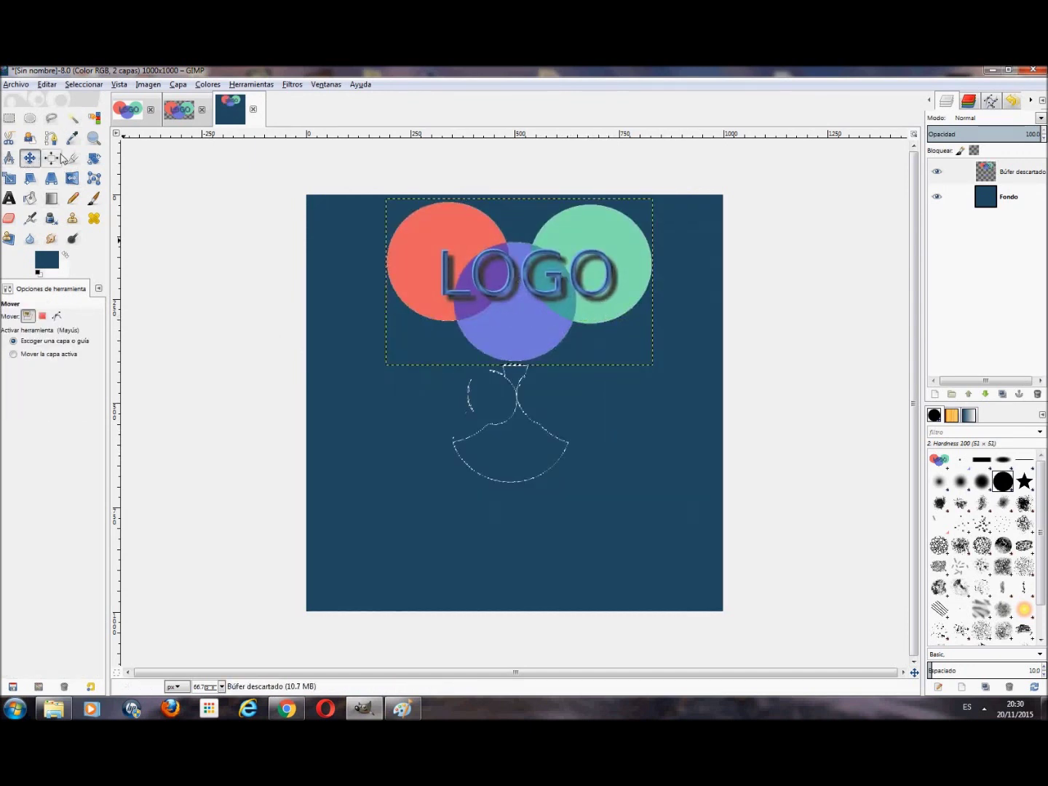
Step: Add the white-background logo as a new layer and move it lower on the canvas
click(9, 117)
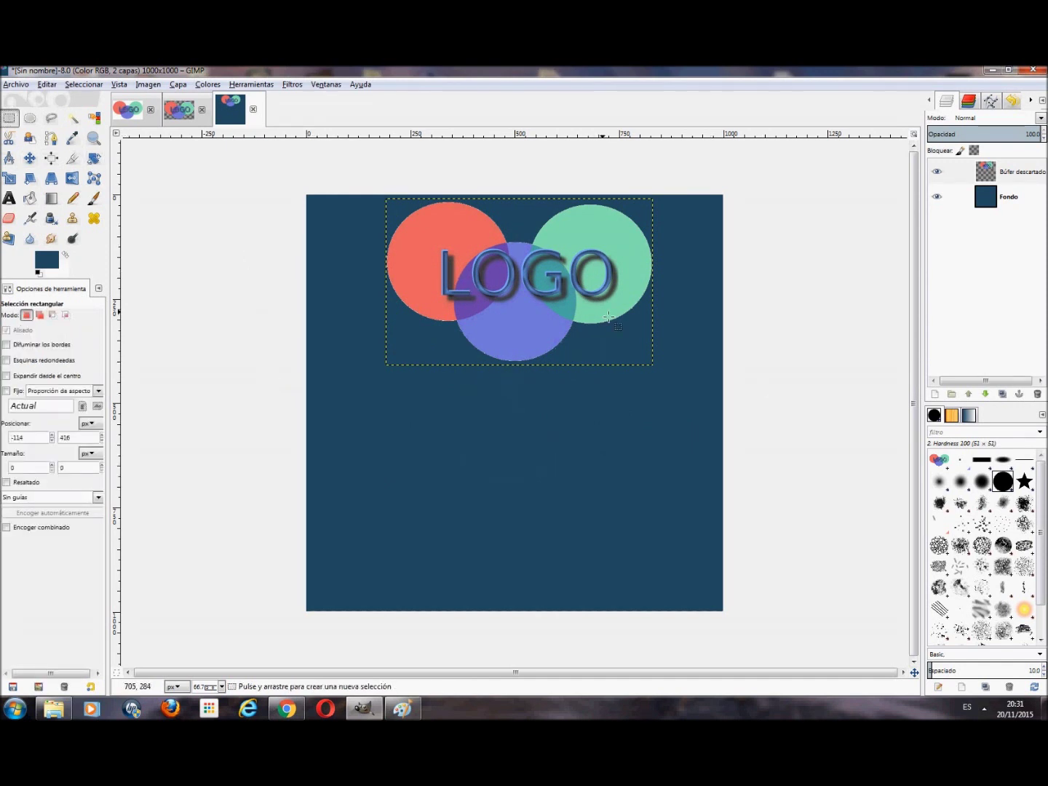
click(129, 108)
click(235, 111)
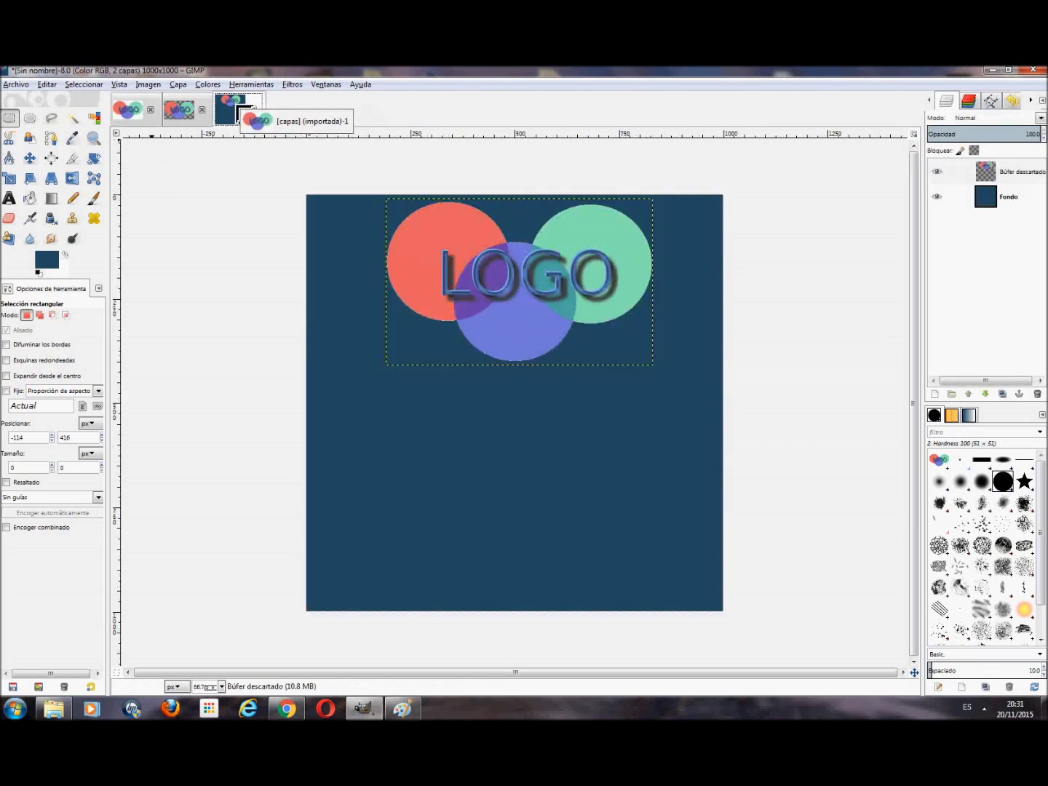
drag(240, 110, 508, 480)
drag(539, 412, 564, 500)
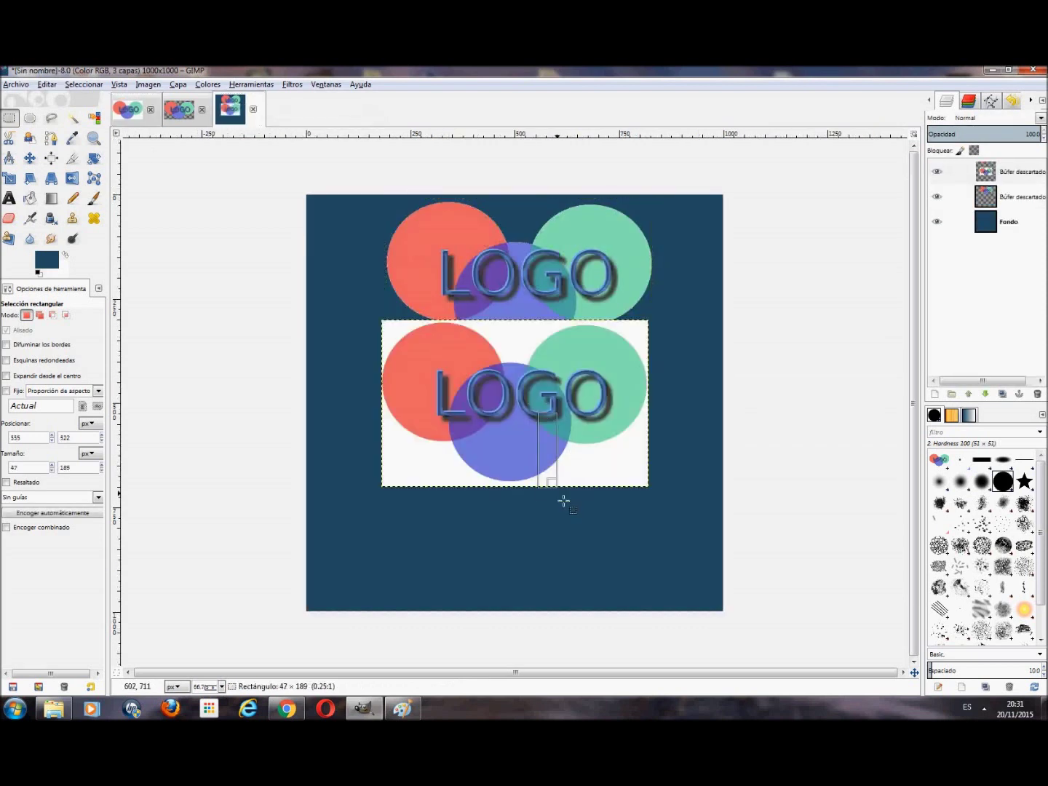
key(m)
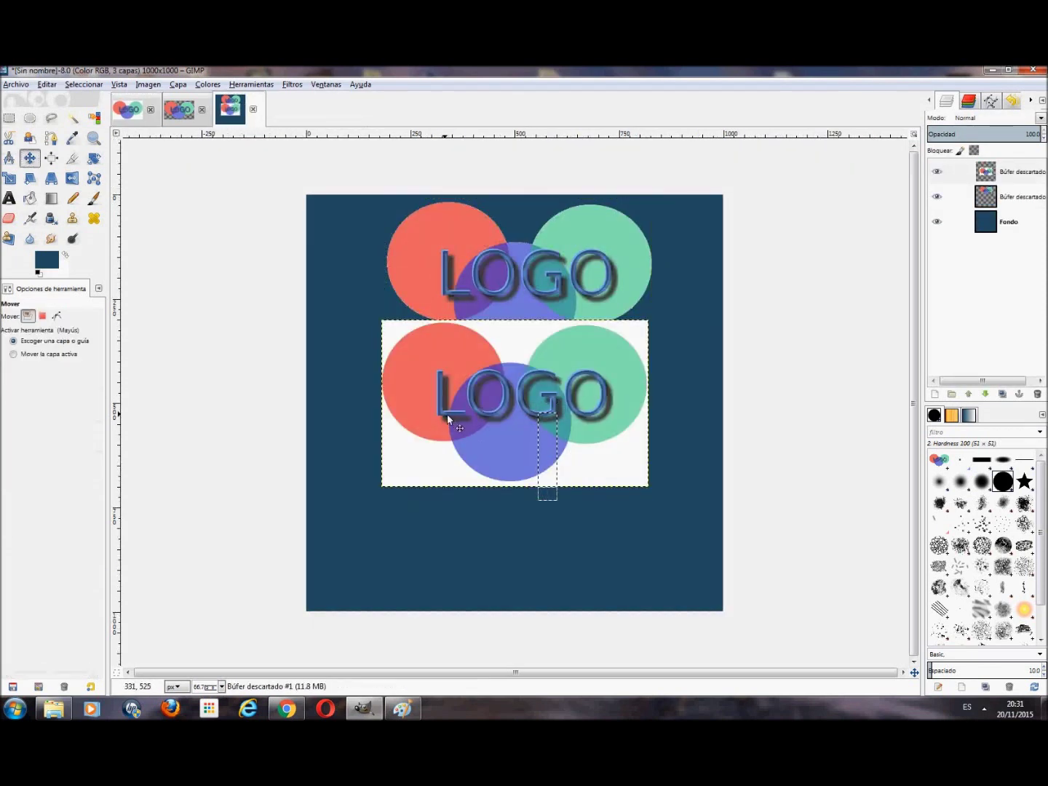
drag(454, 429, 454, 483)
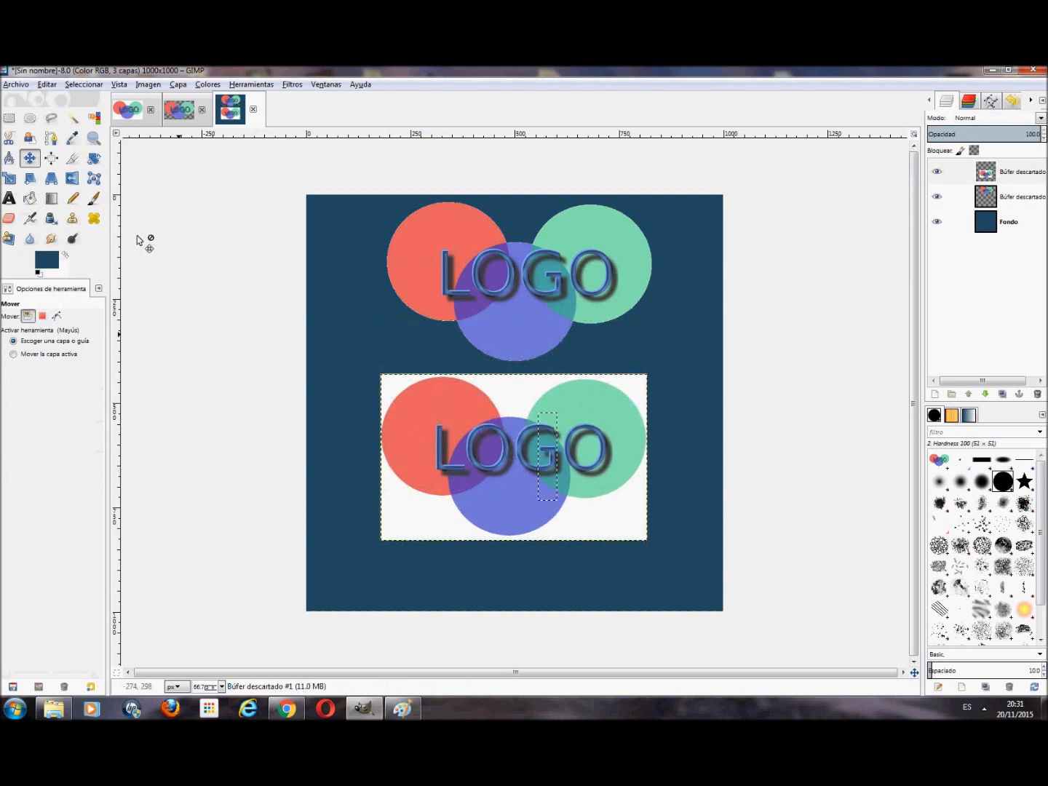
click(9, 118)
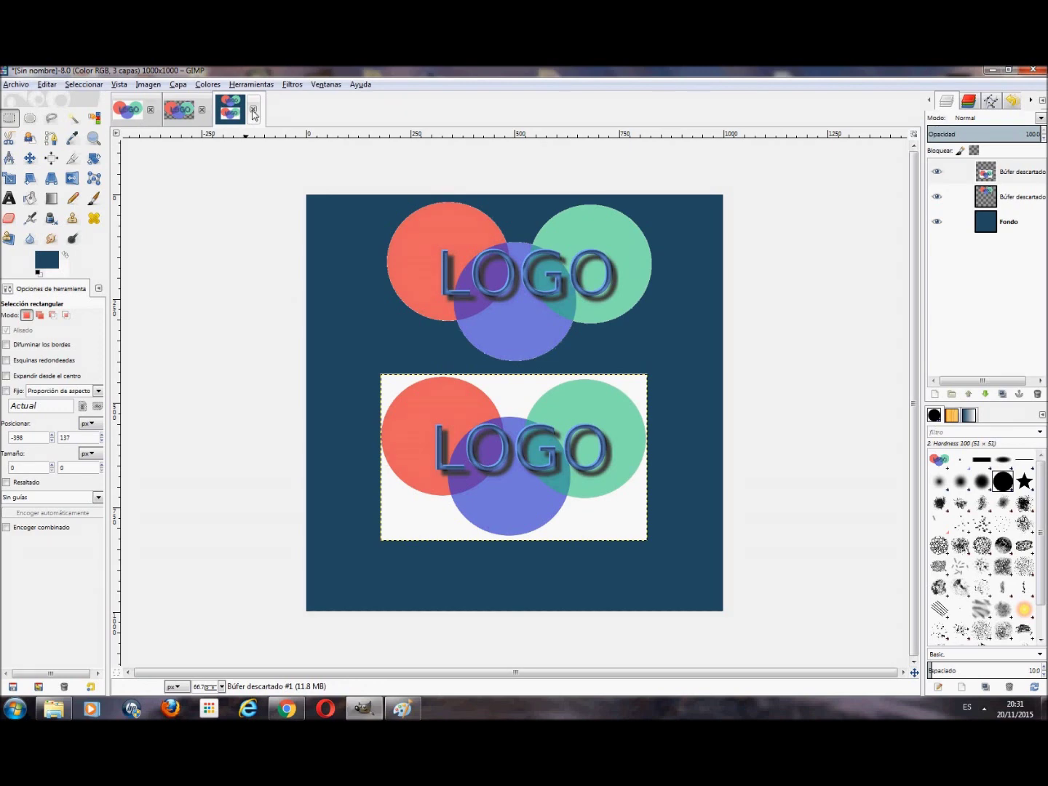
Step: Close the combined logo image and the second untitled logo image, discarding their changes
click(253, 110)
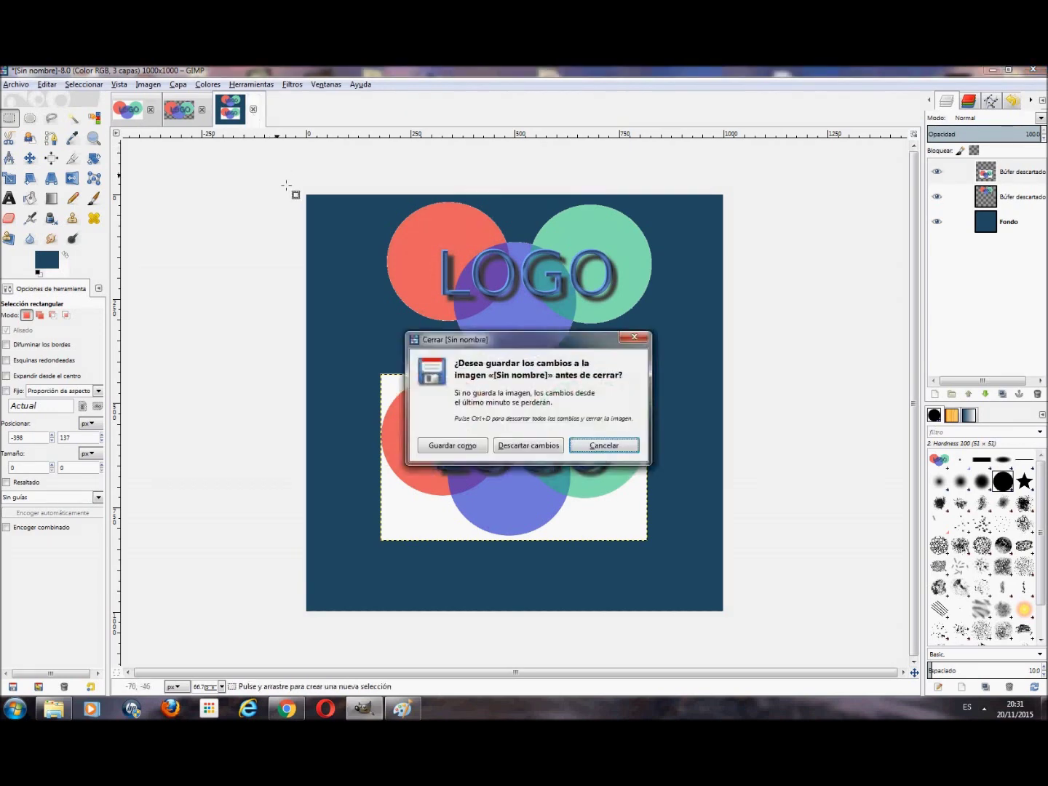
click(541, 446)
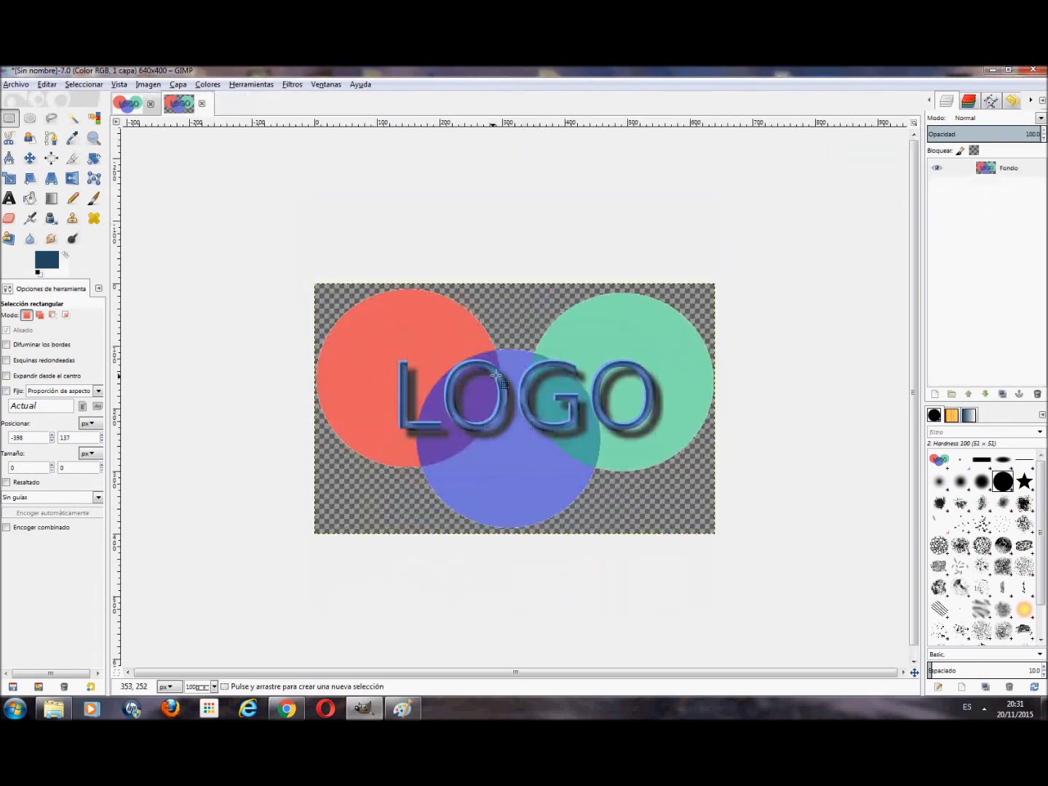
click(203, 105)
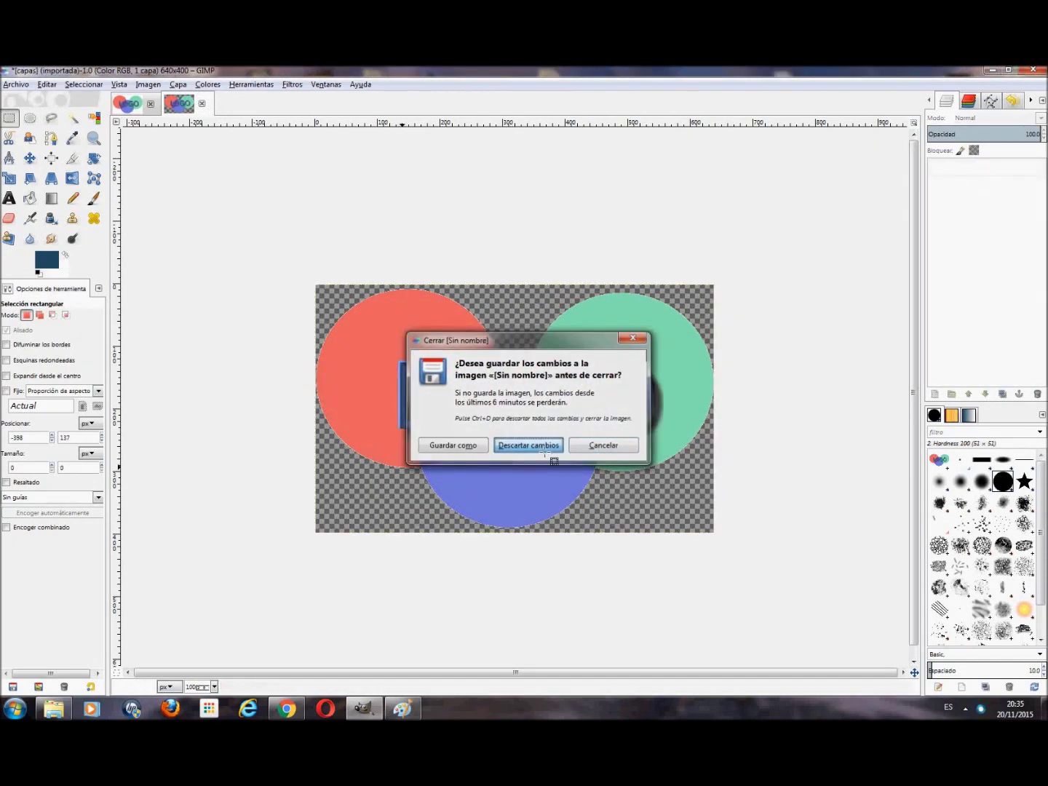
click(542, 445)
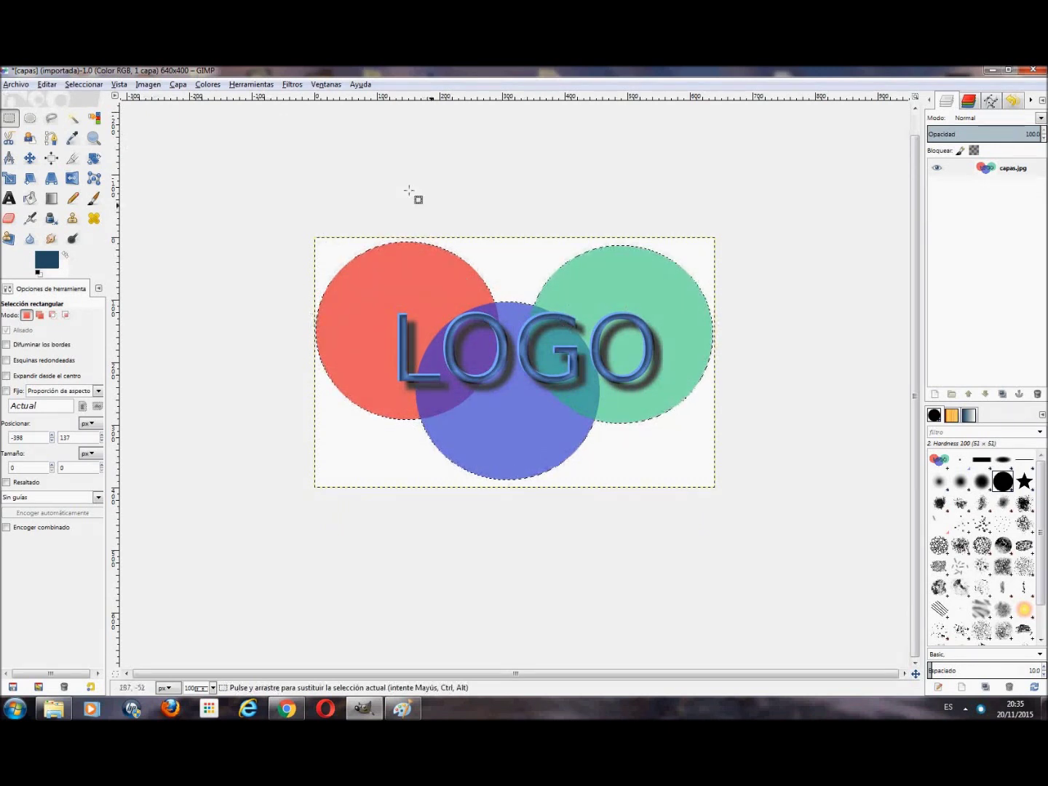
Step: Close the remaining LOGO image with Archivo > Cerrar vista, discarding changes
click(16, 85)
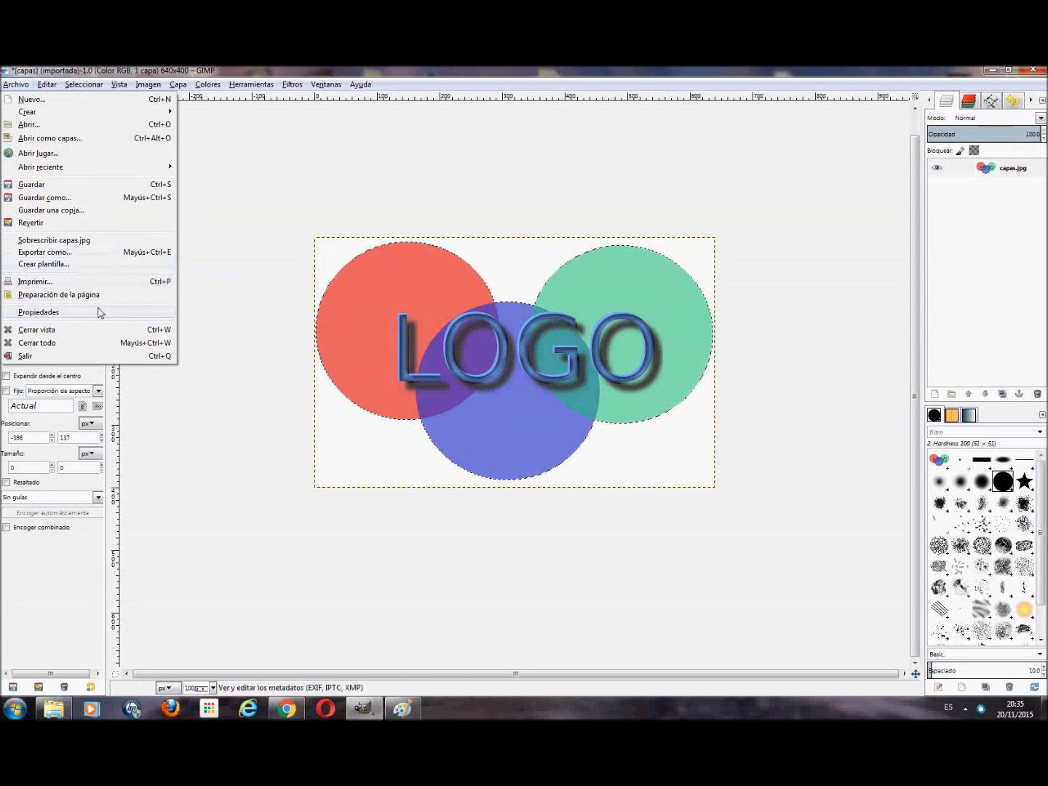
click(80, 330)
click(529, 457)
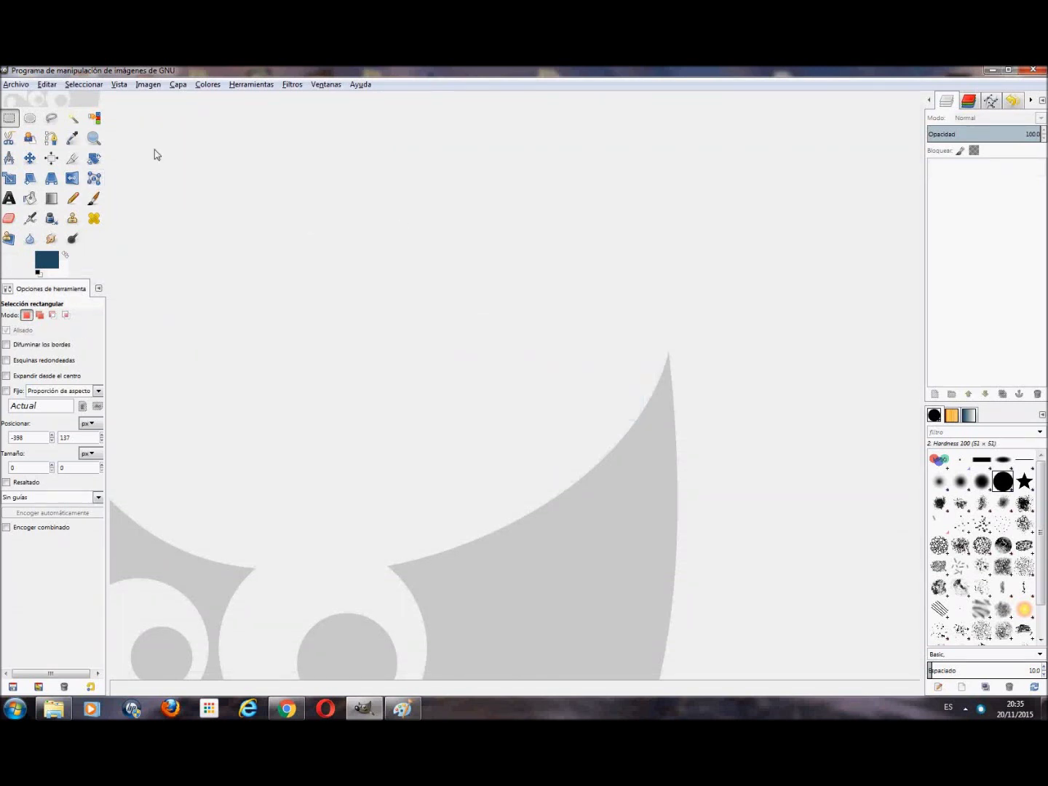
click(11, 86)
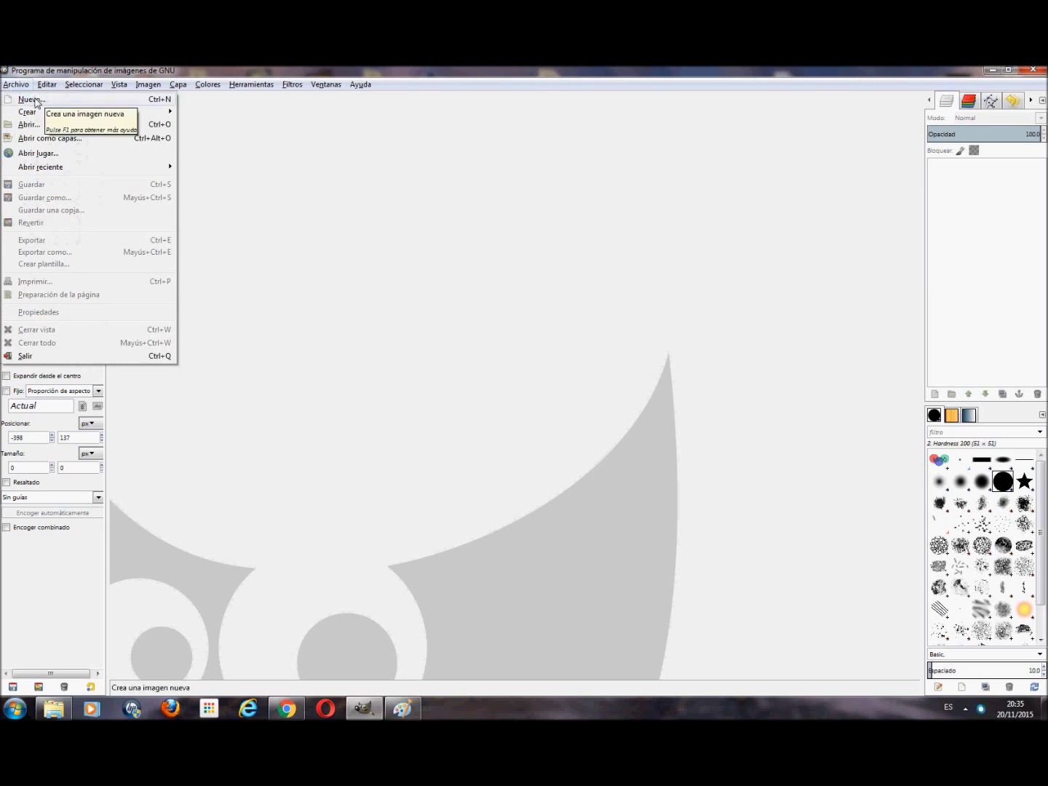
Step: Open ovejas.xcf from the Escritorio > practicas gimp folder
click(29, 124)
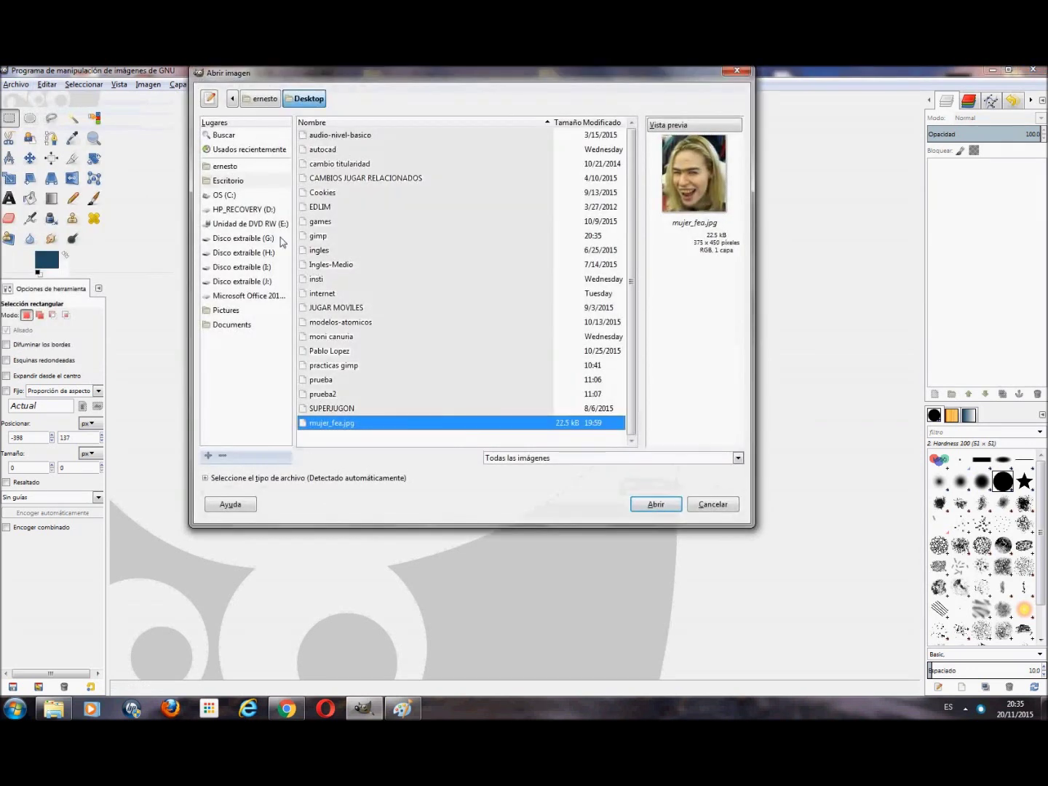
click(234, 180)
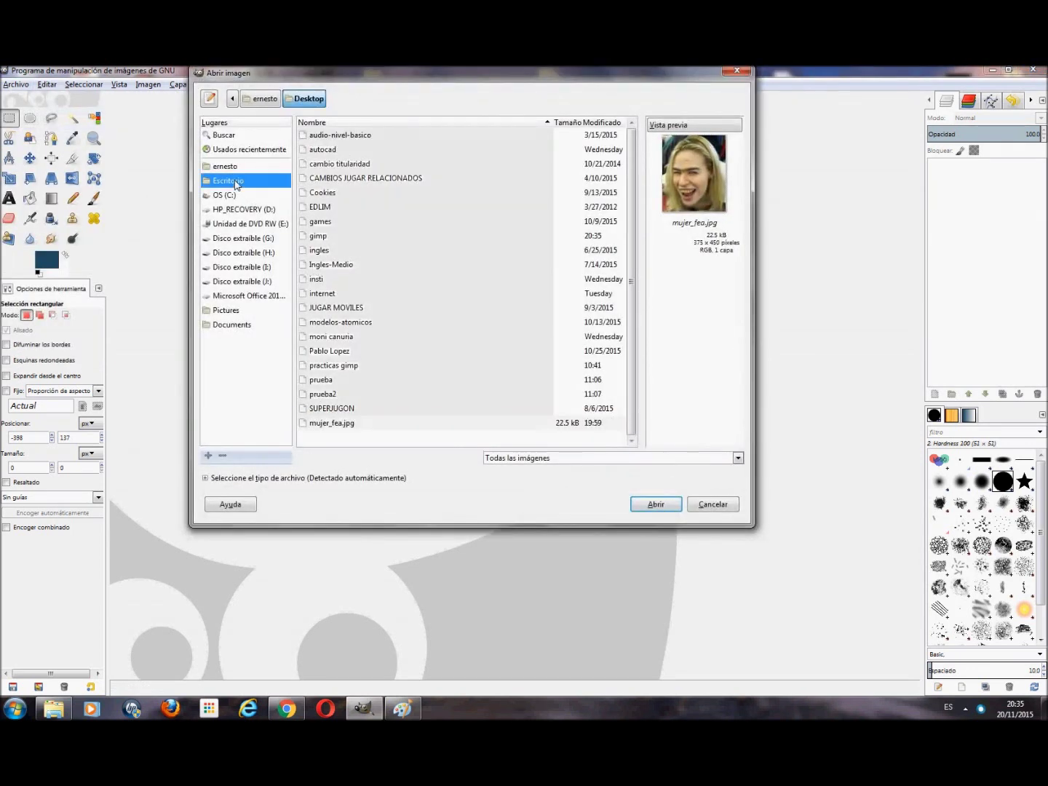
click(350, 209)
text(pr)
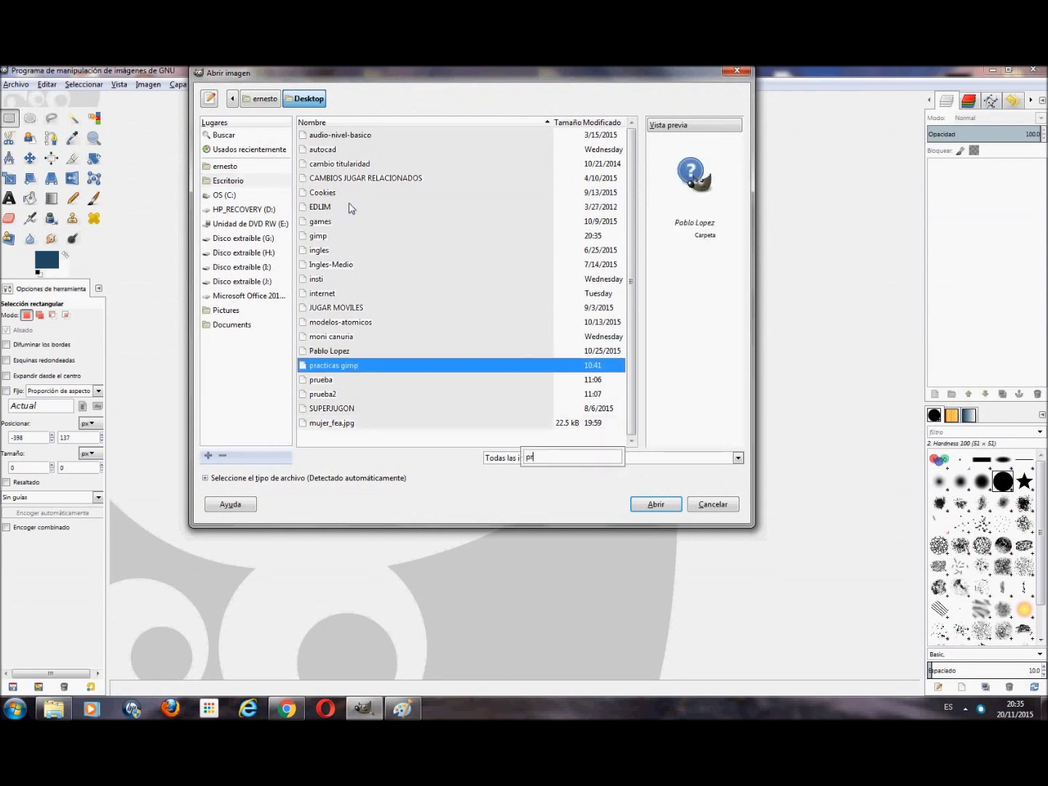
double_click(352, 369)
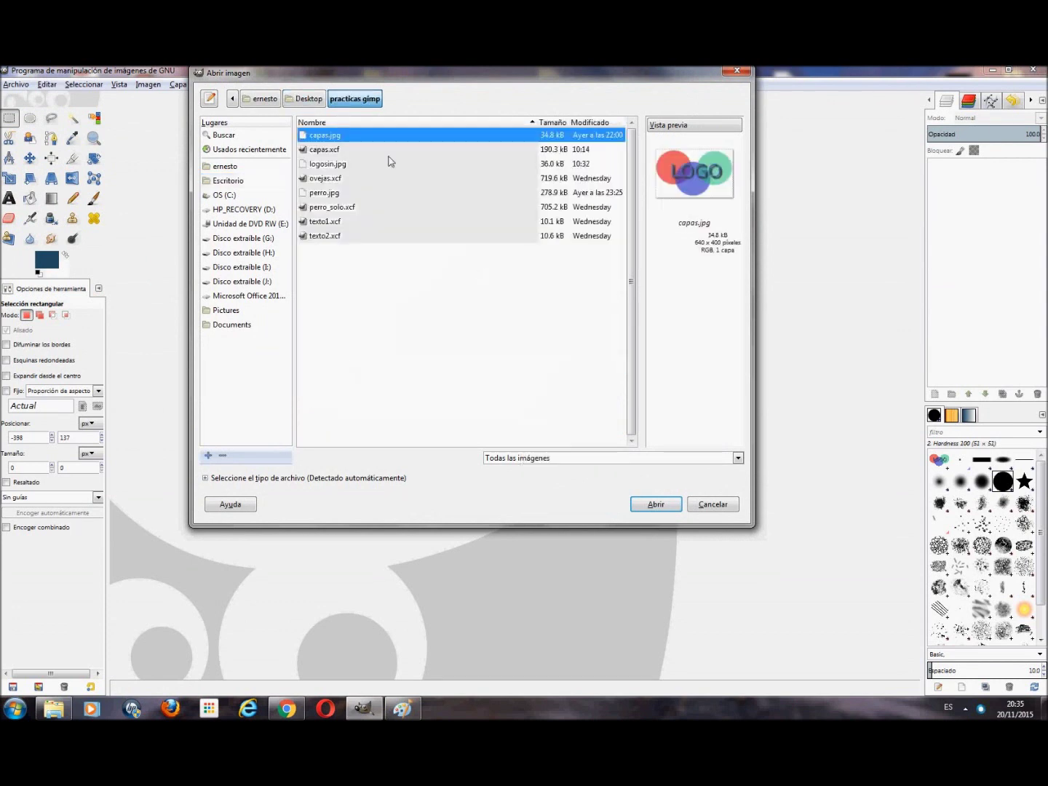
double_click(324, 178)
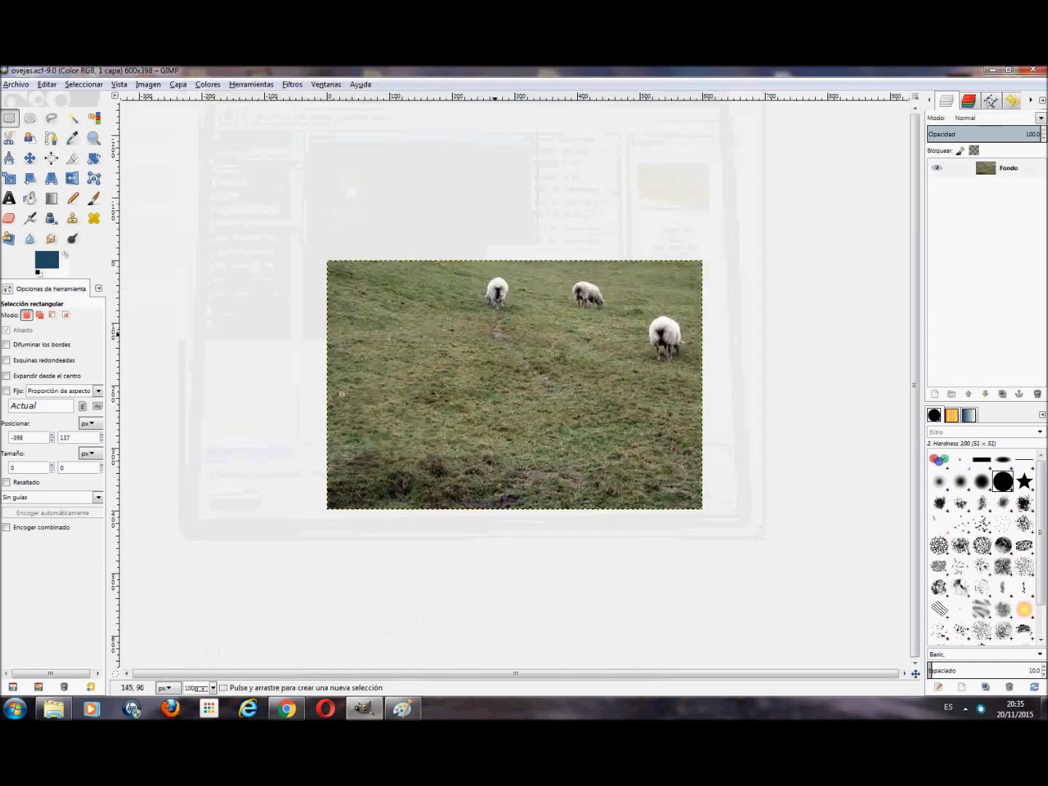
Step: Open the perro.jpg dog photo from the same folder
click(22, 85)
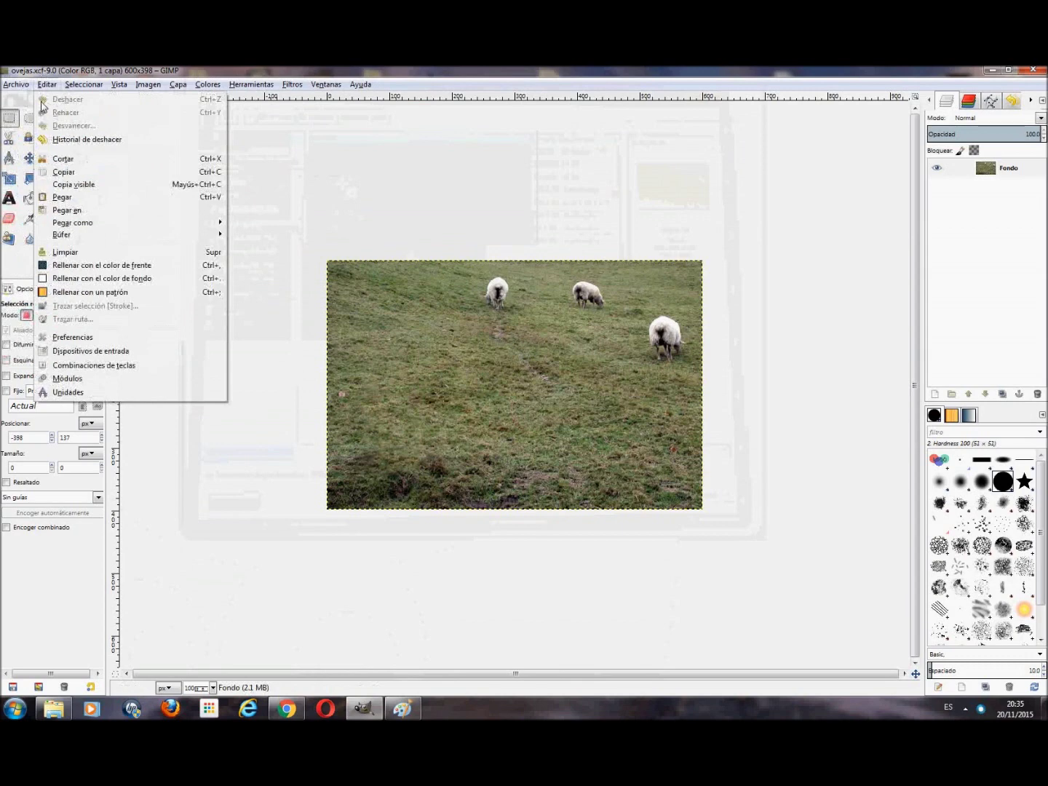
click(30, 125)
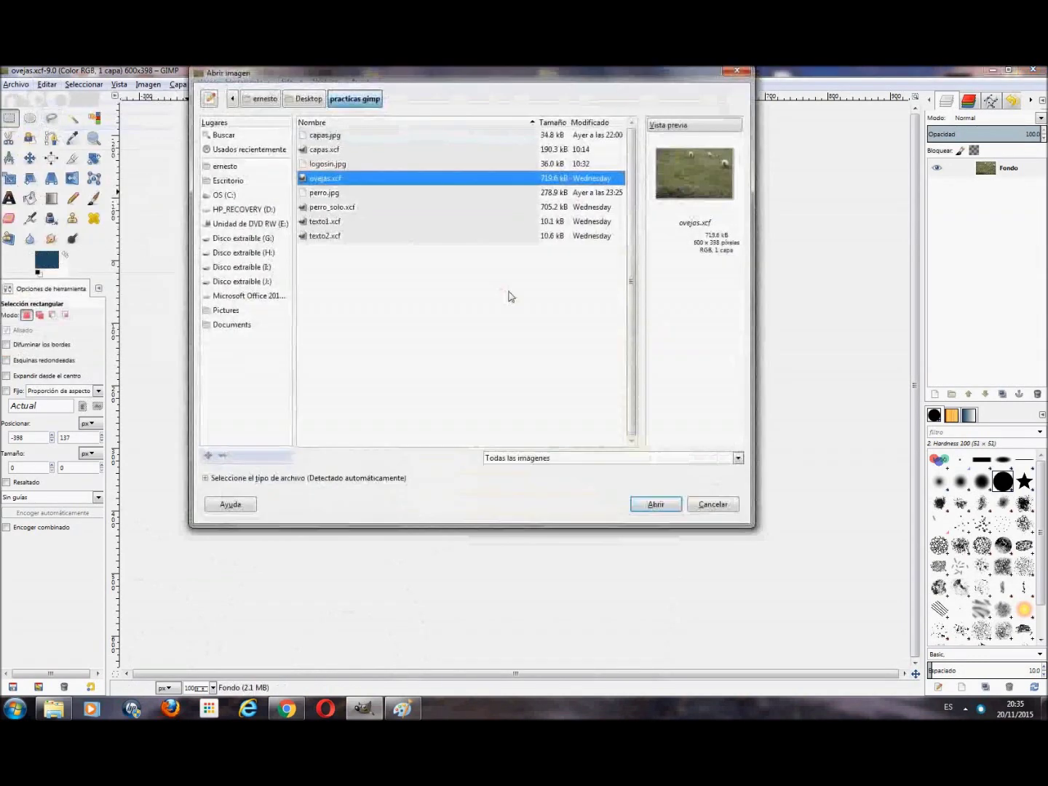
click(325, 194)
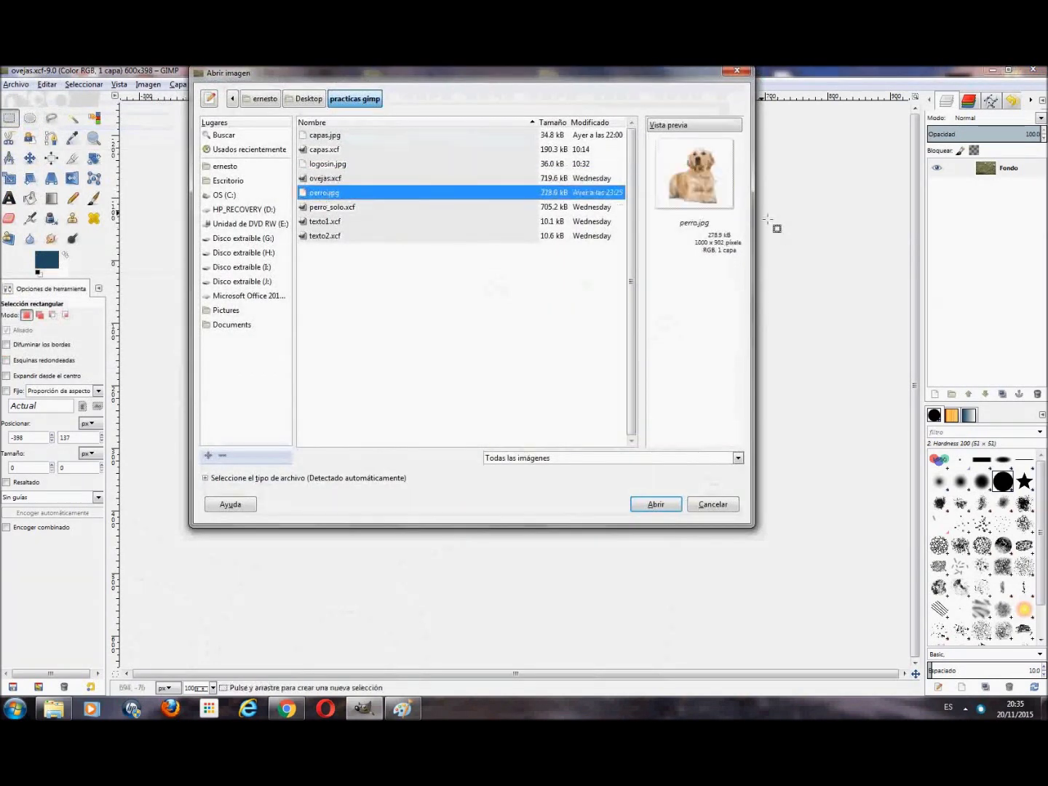
double_click(337, 201)
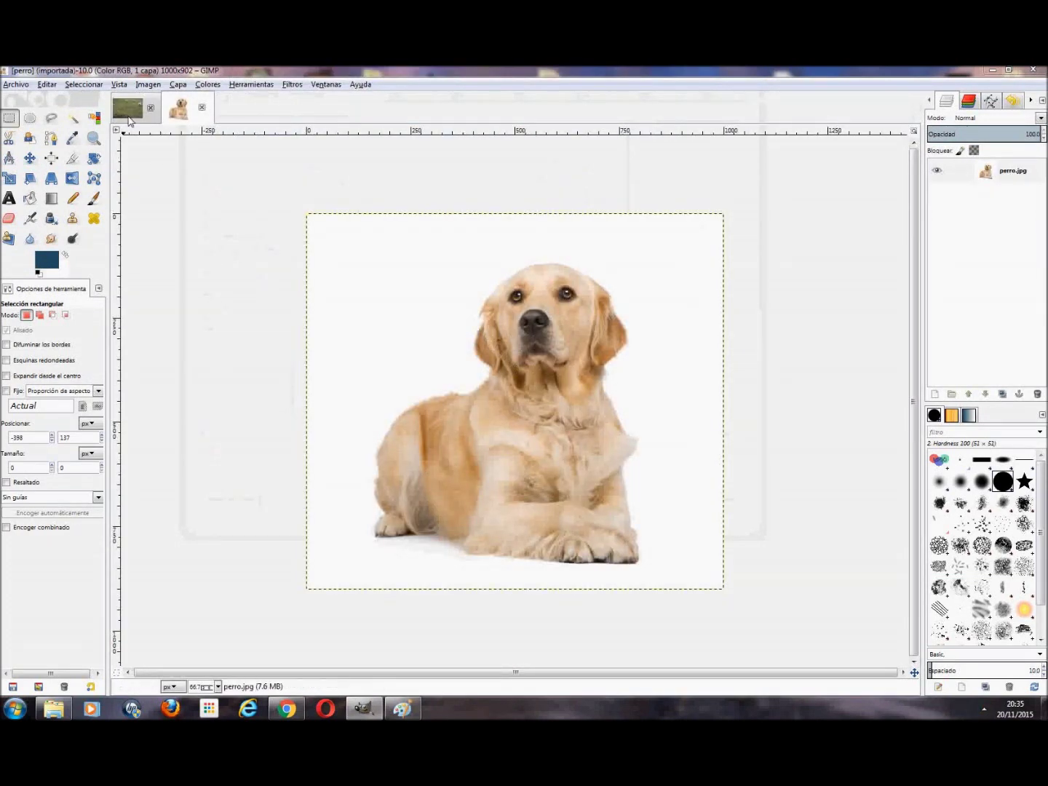
Step: Drag the perro.jpg photo onto the ovejas.xcf canvas as a new layer over the field
click(128, 108)
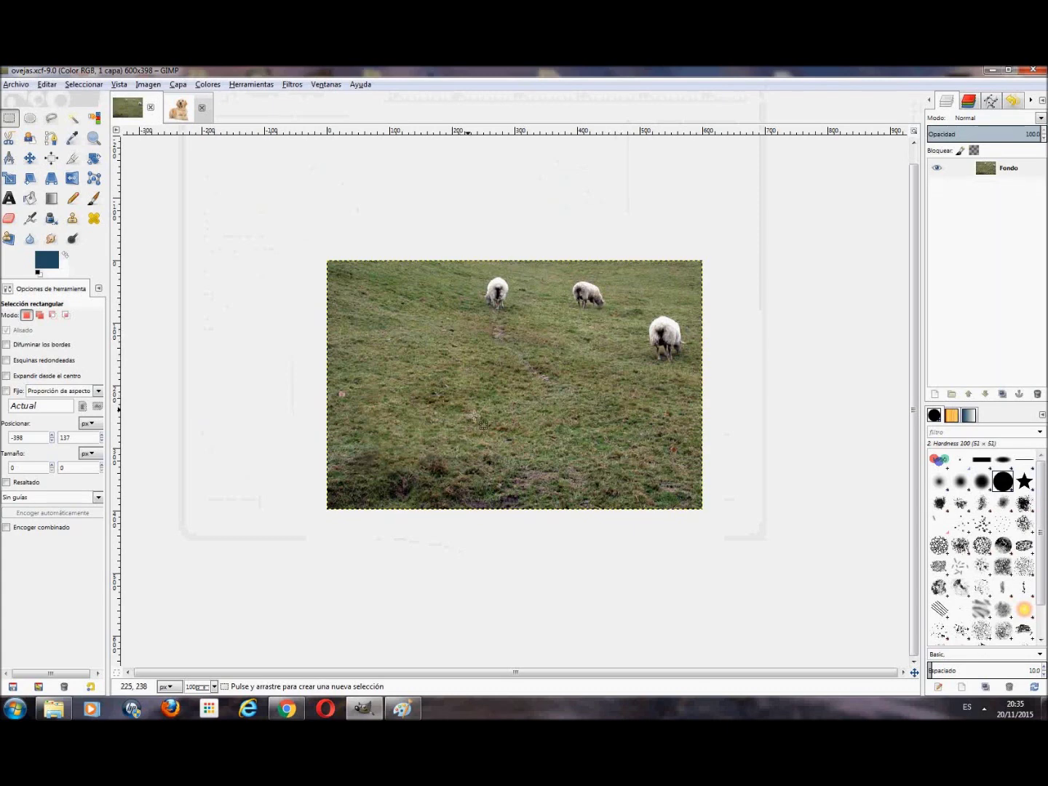
click(179, 109)
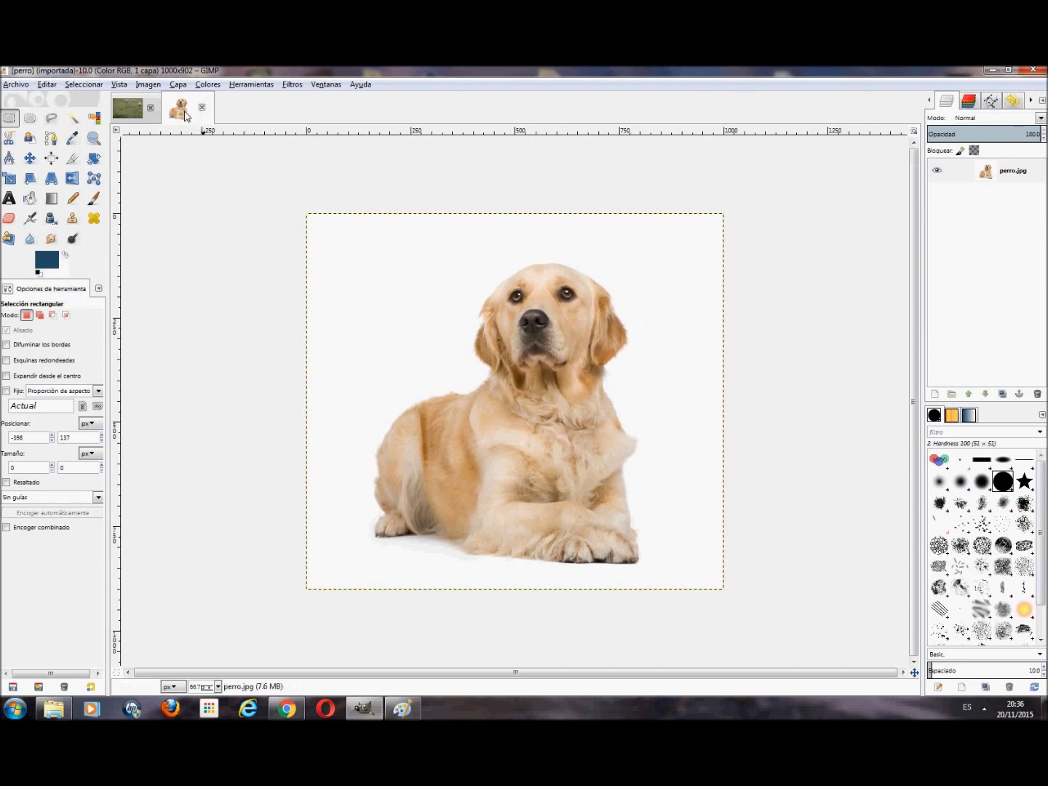
drag(186, 115, 431, 377)
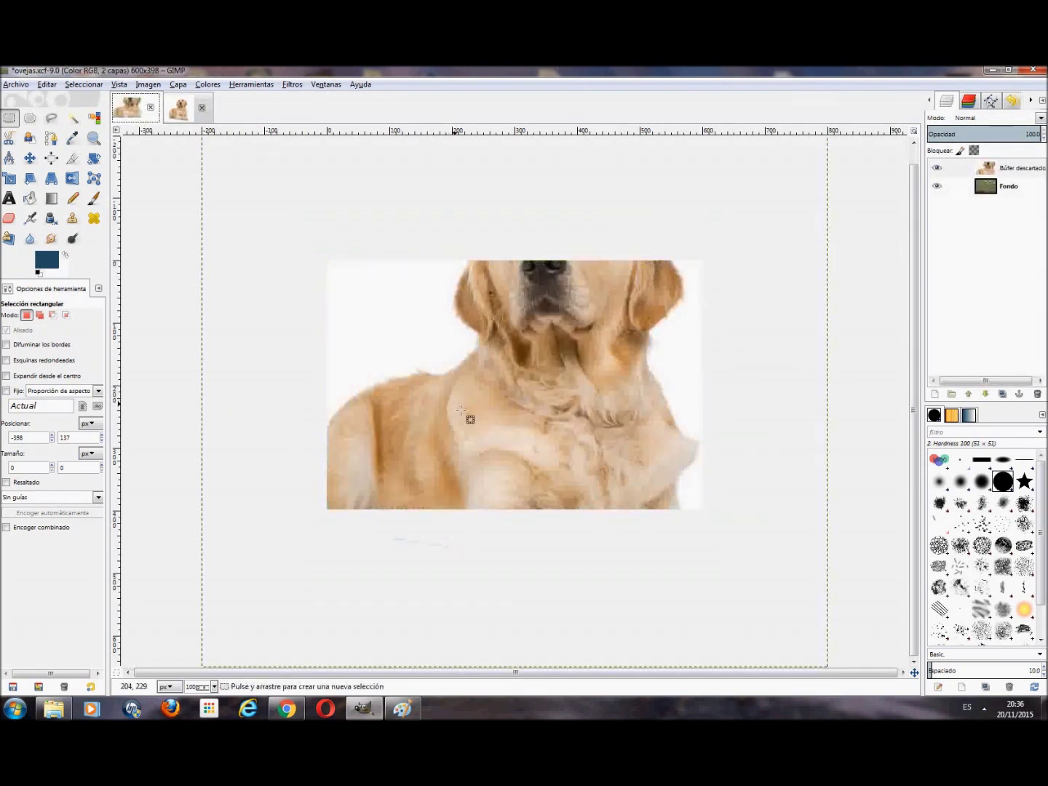
right_click(1017, 173)
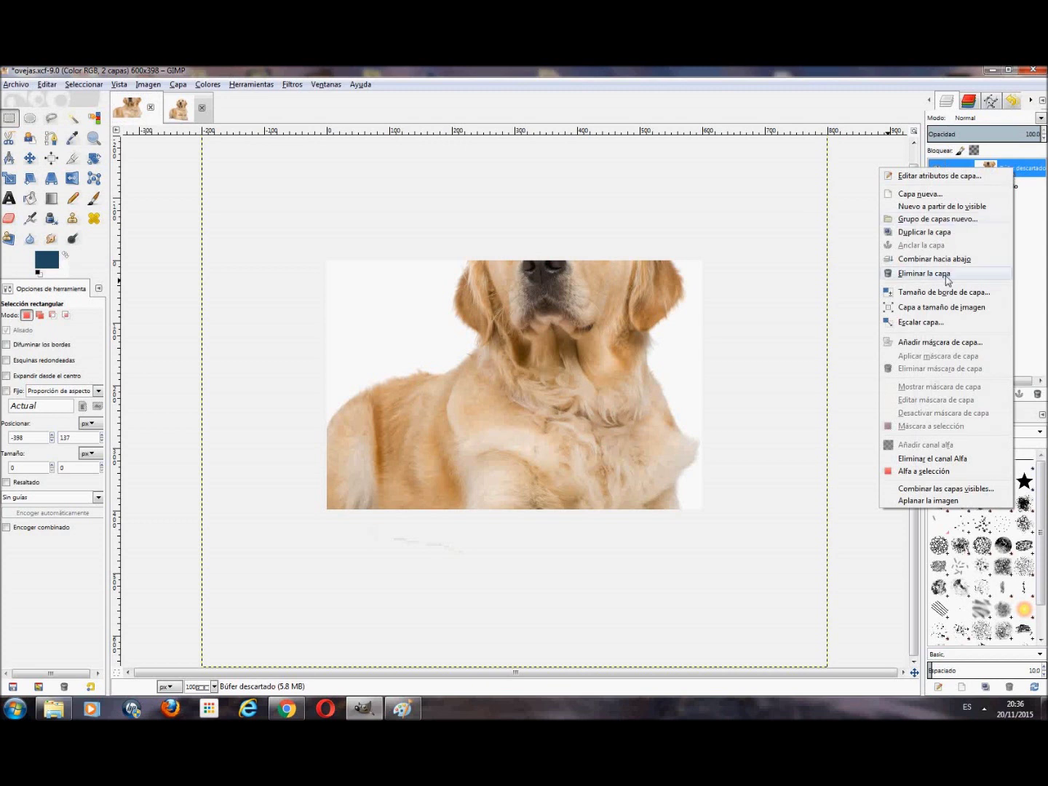
Step: Scale the dog layer down to 200×180, keeping its proportions
click(946, 323)
text(2)
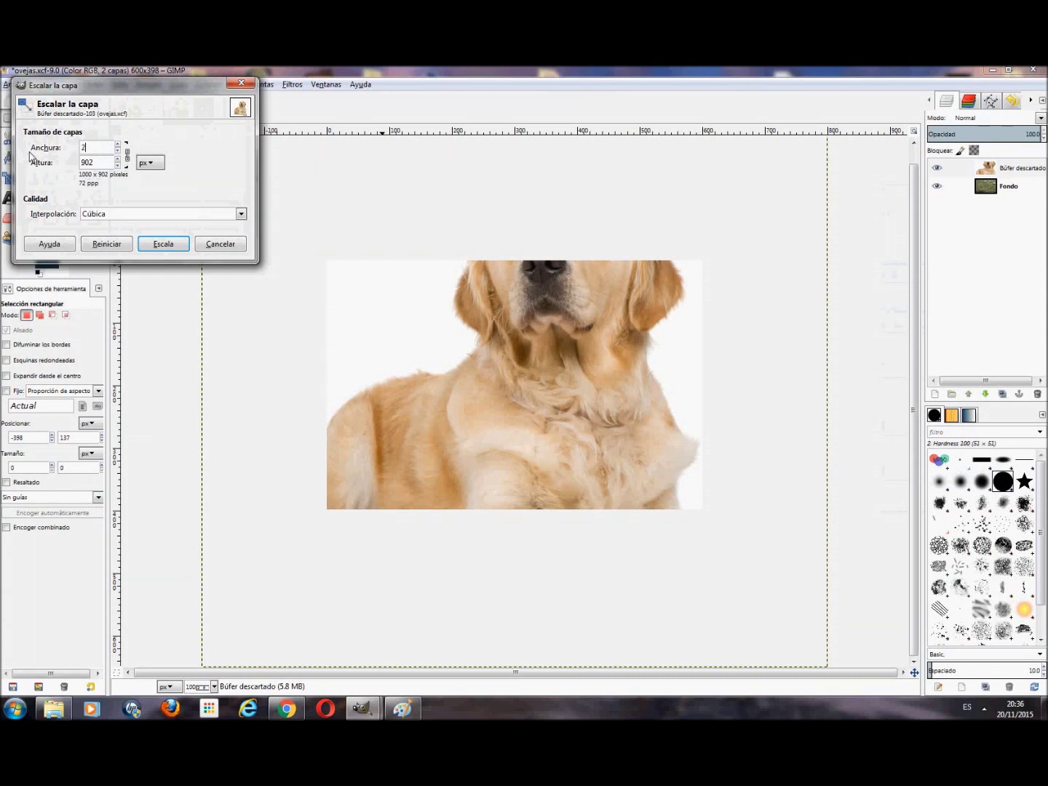
text(00)
click(127, 154)
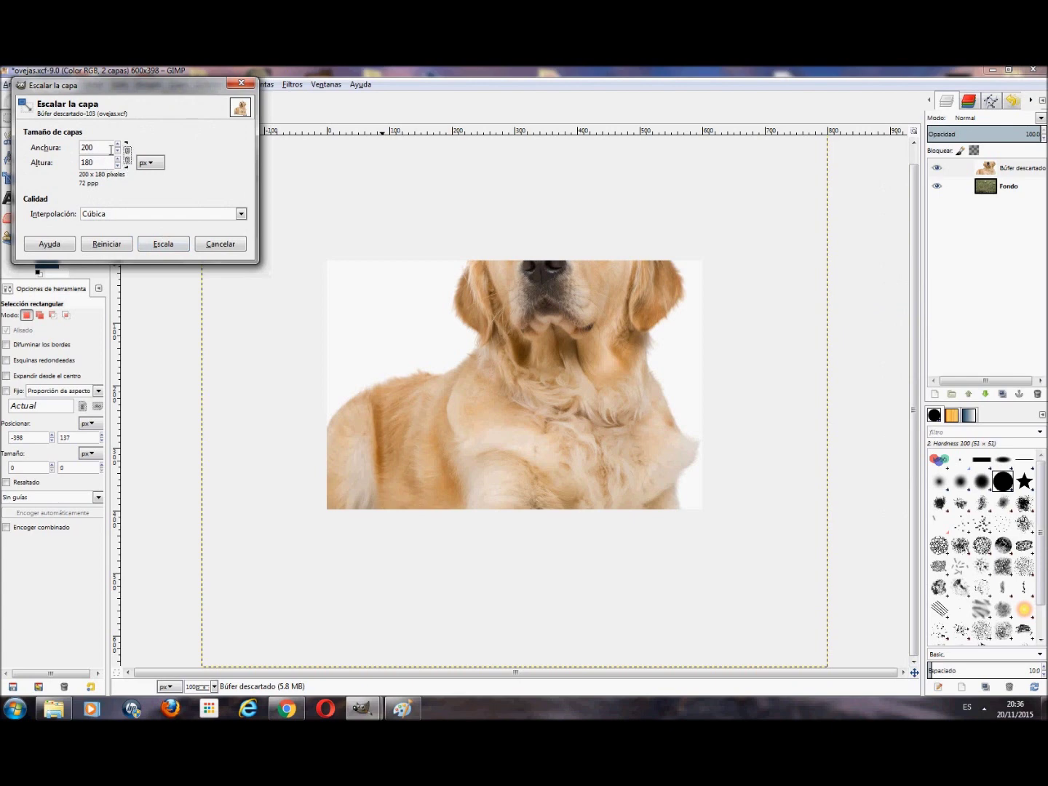
click(162, 244)
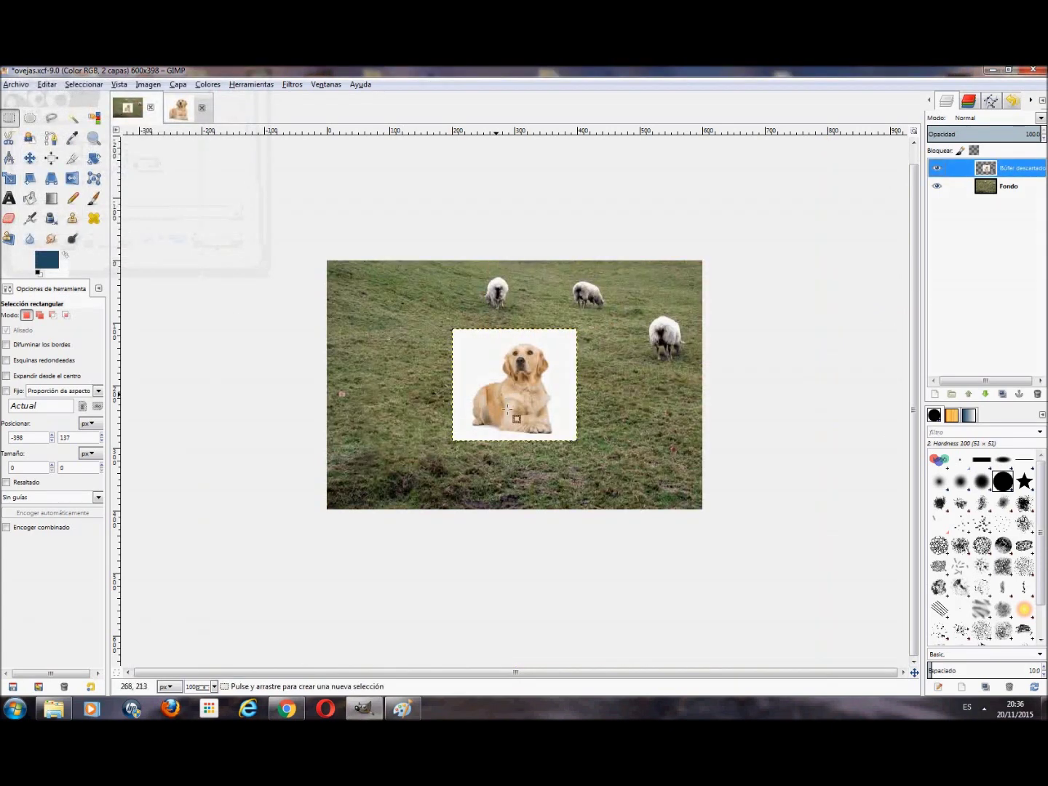
Step: Move the dog layer left across the sheep field with the Move tool
key(m)
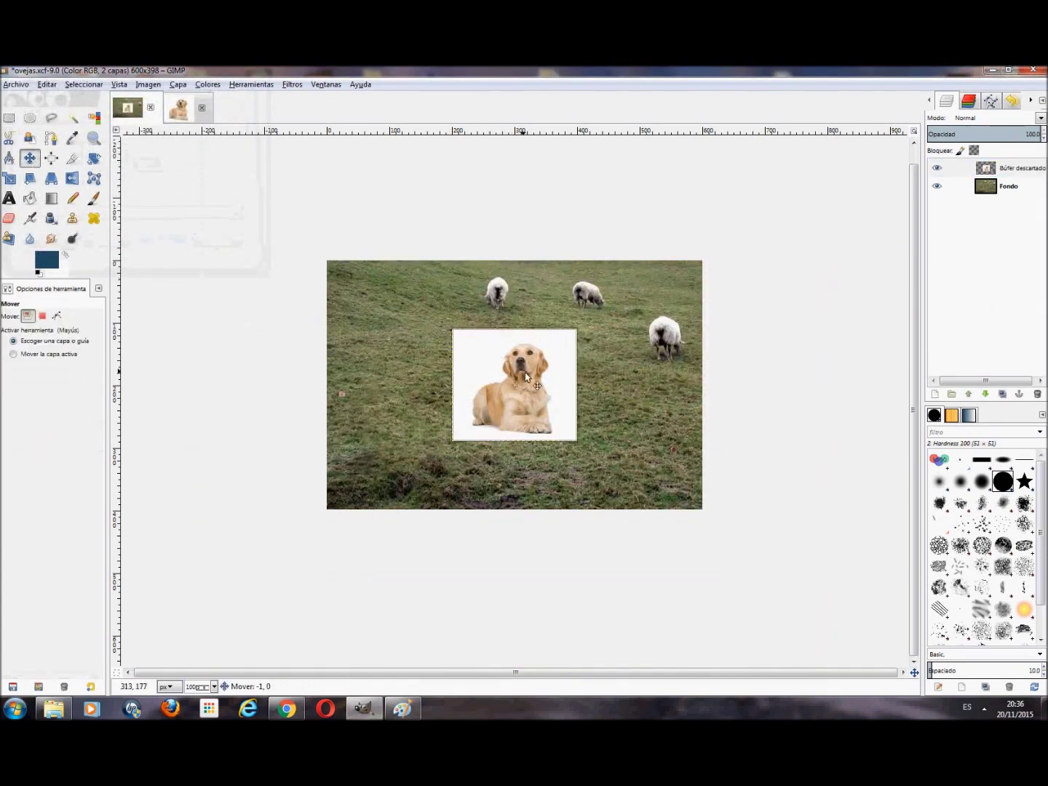
drag(527, 377, 436, 377)
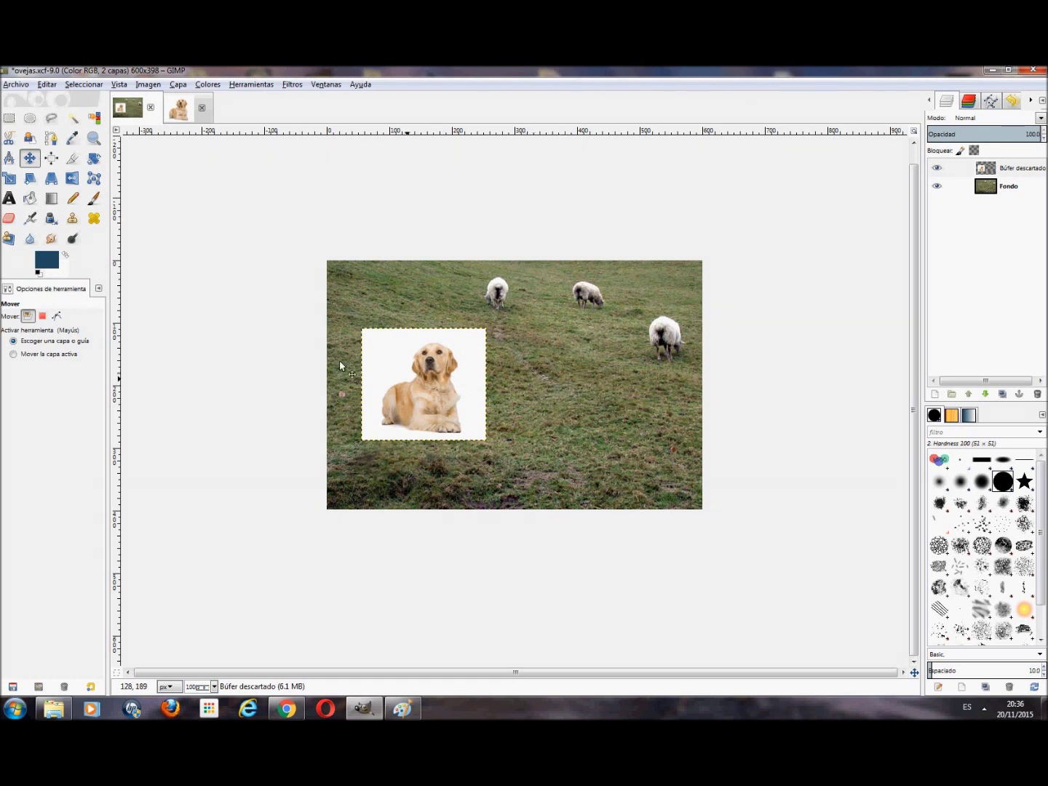
click(48, 84)
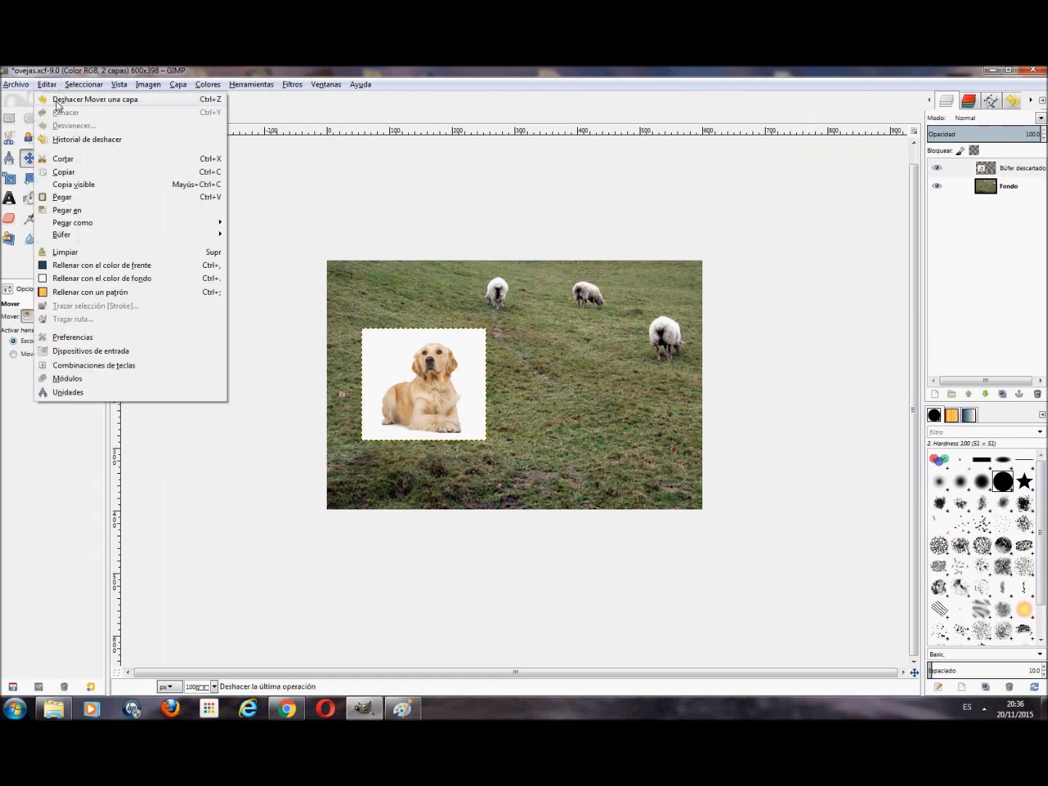
Step: Undo the dog layer's move, scale and paste, then return to the perro.jpg photo
click(56, 102)
click(46, 84)
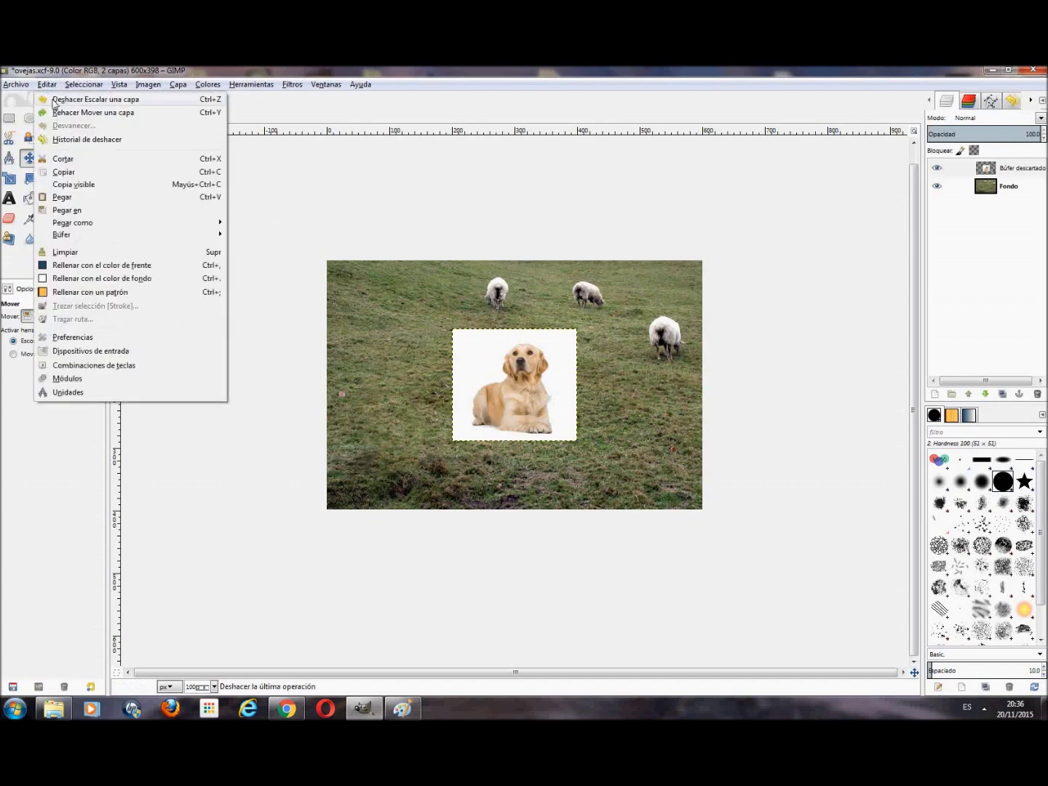
click(48, 84)
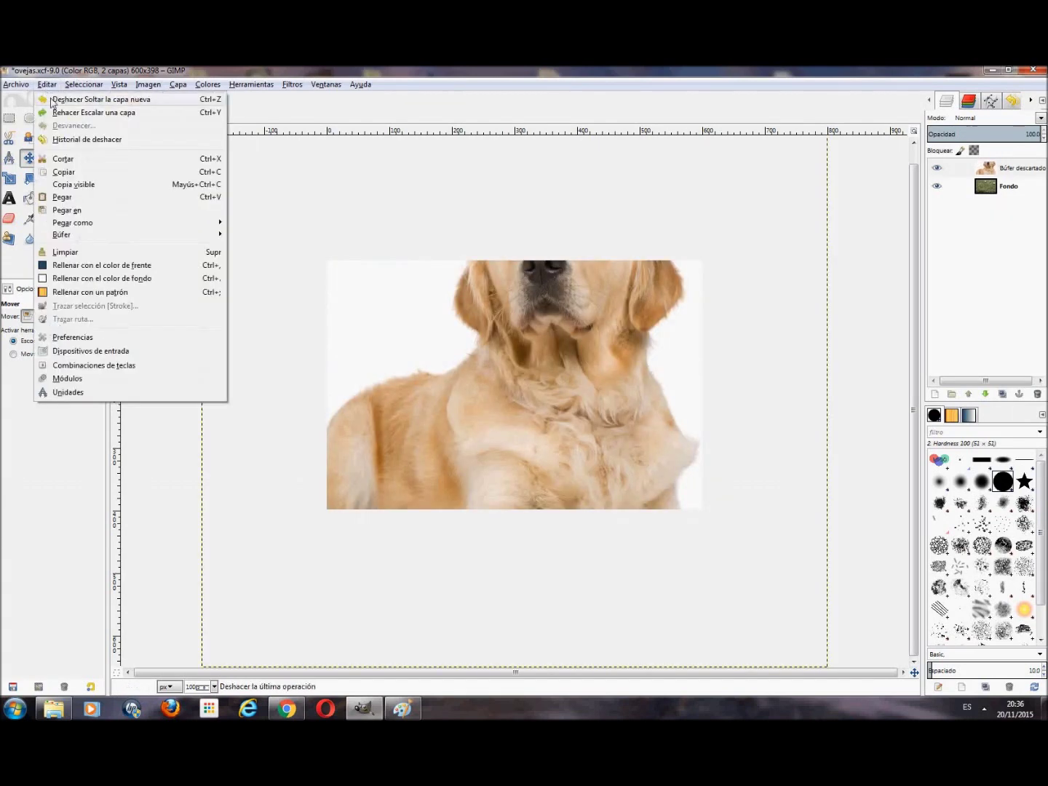
click(180, 112)
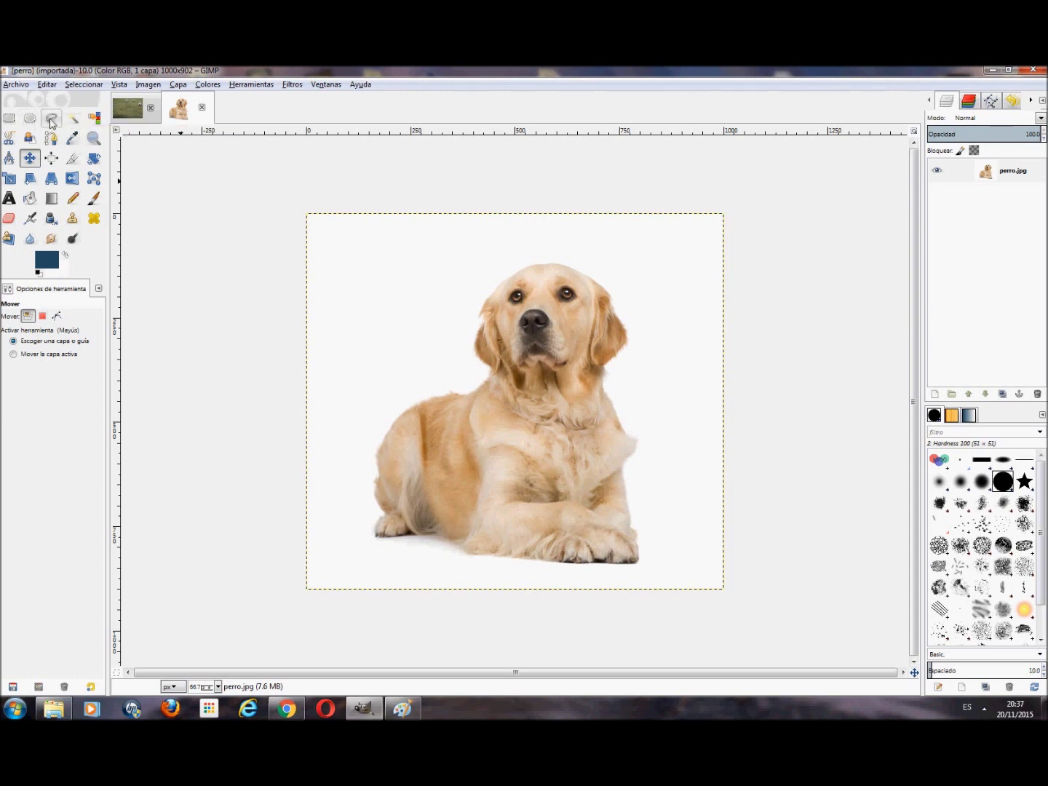
Step: Start a Free Select outline around the dog's head, ear and chest, then cancel it
click(49, 121)
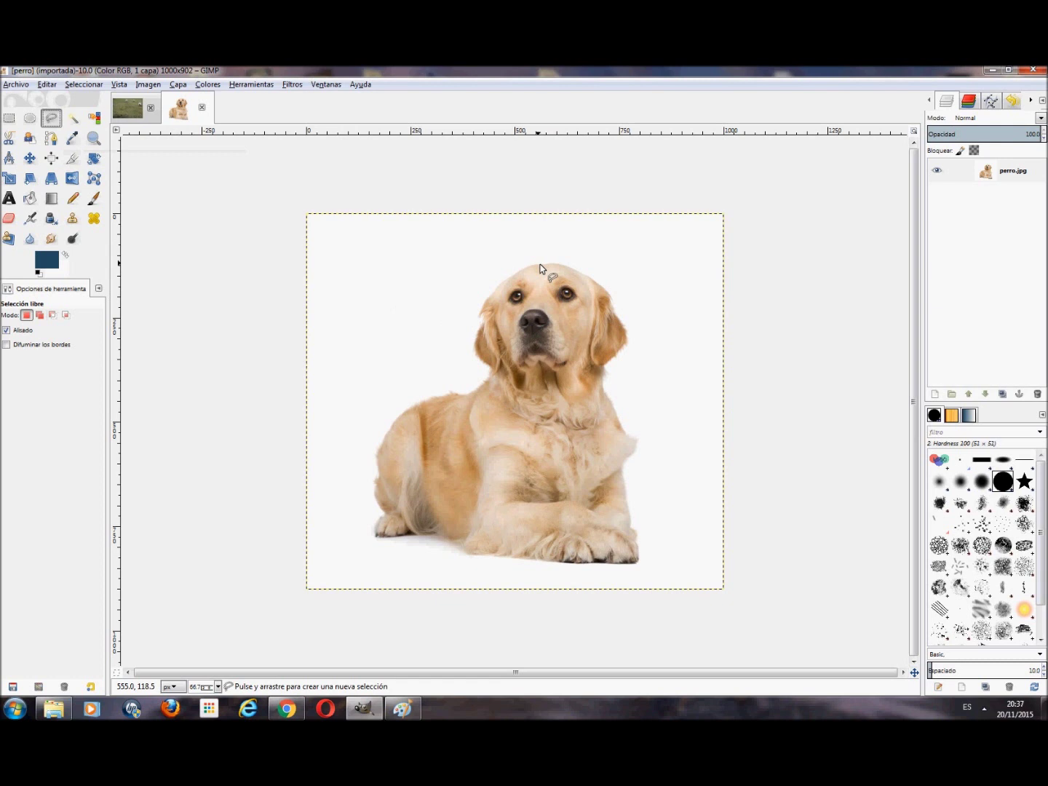
drag(539, 264, 592, 278)
drag(616, 295, 614, 294)
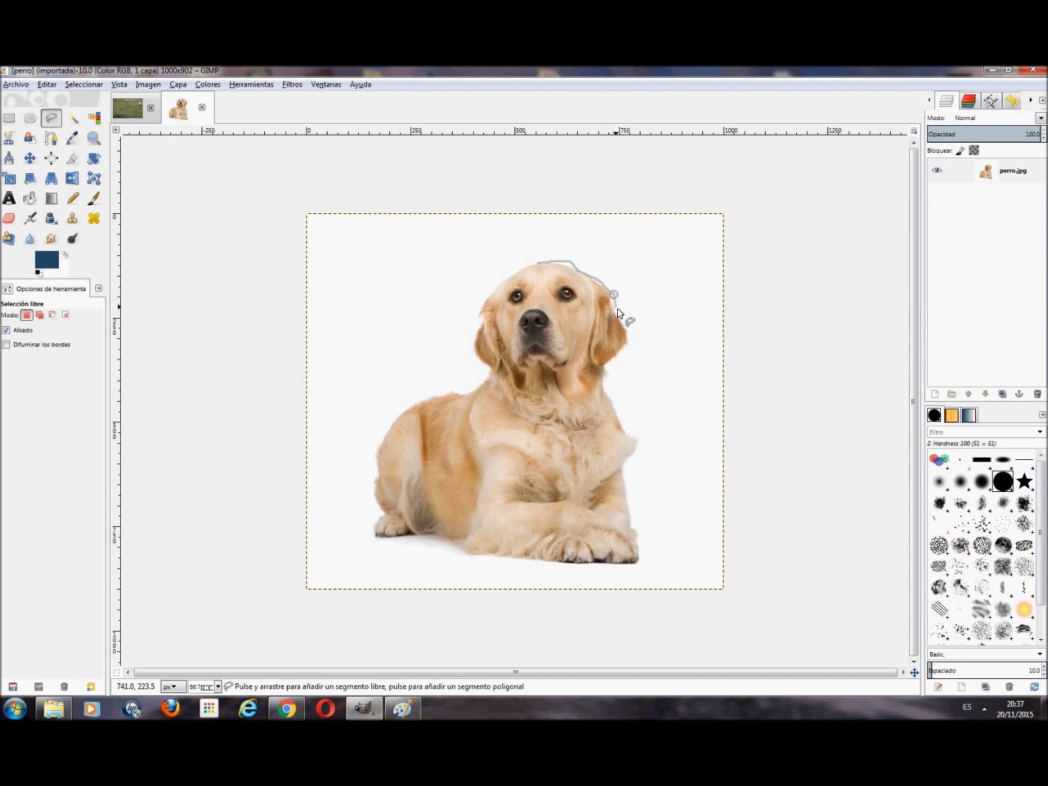
click(616, 308)
click(622, 318)
click(630, 332)
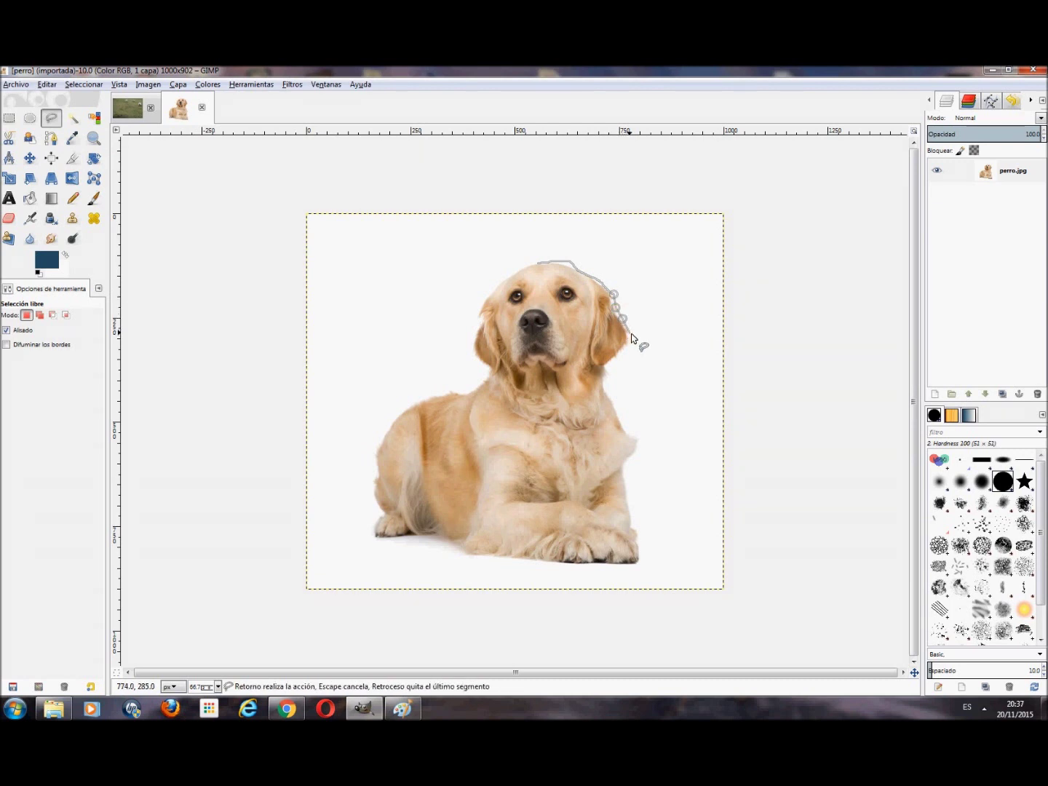
click(610, 367)
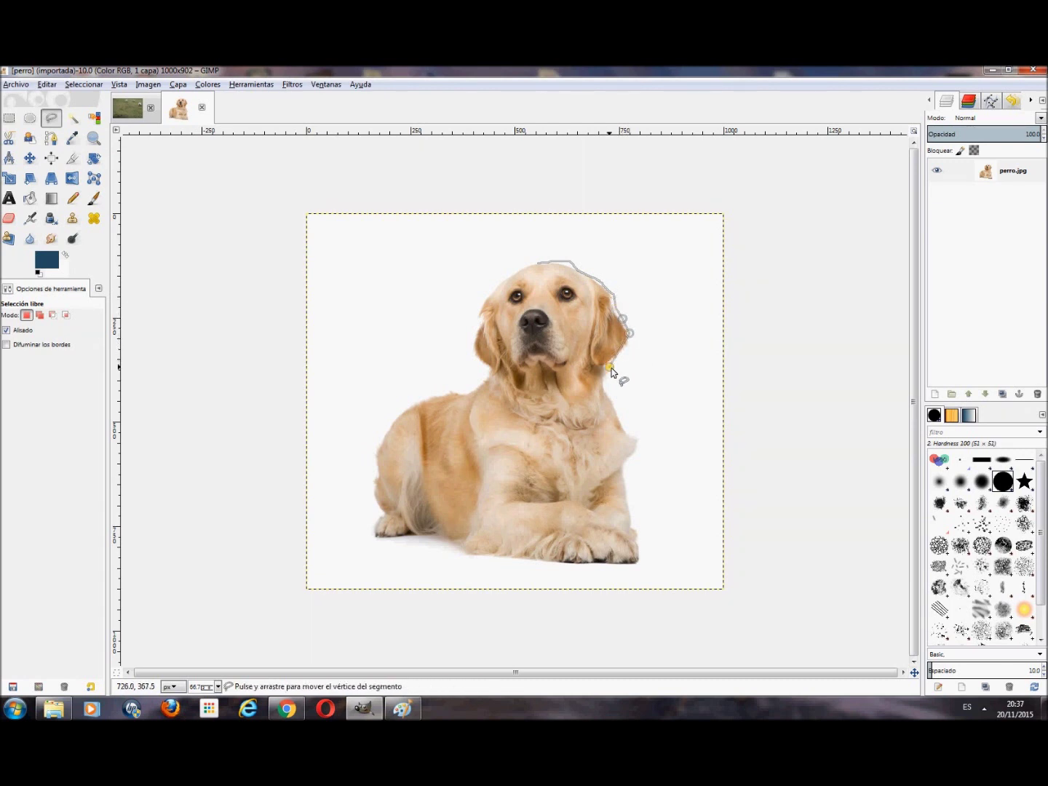
click(606, 384)
click(615, 403)
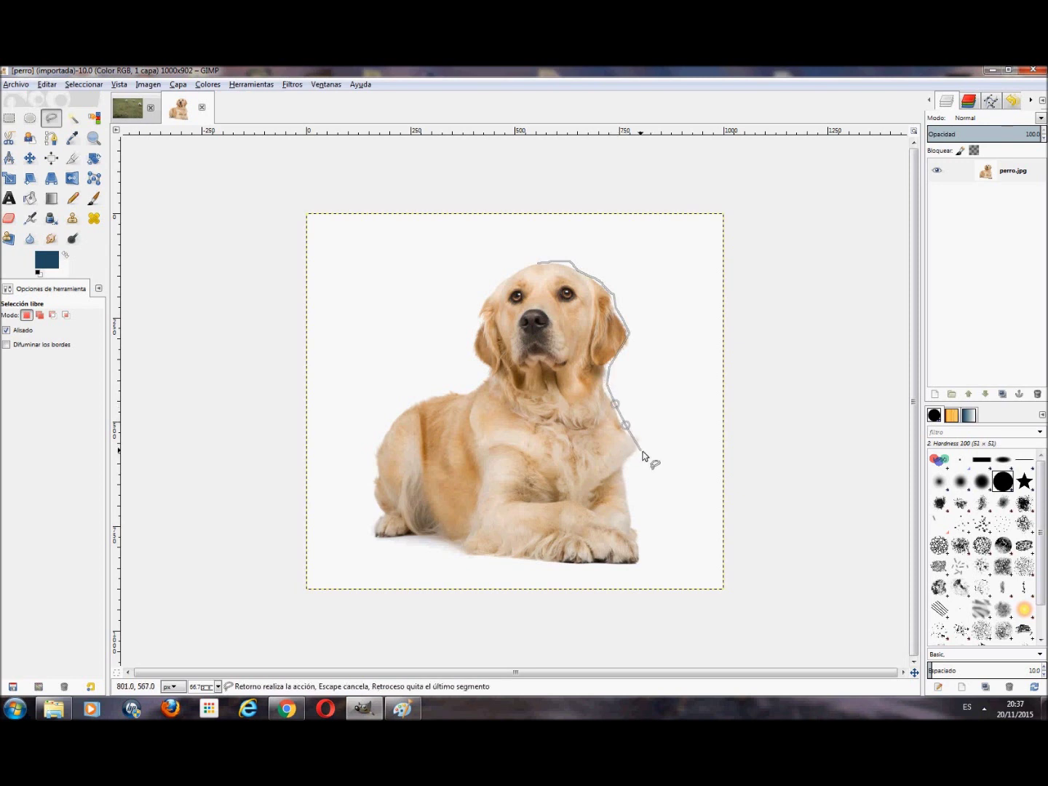
click(640, 448)
click(624, 465)
key(Escape)
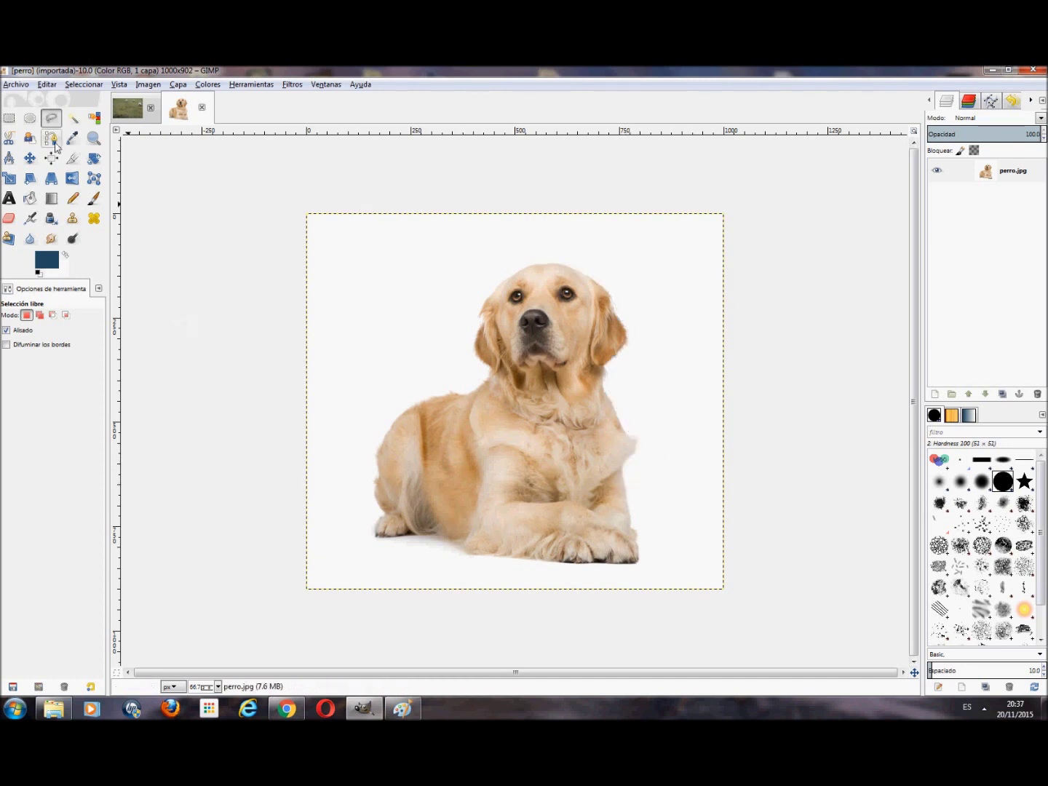
Step: Fuzzy Select the white background and invert the selection to isolate the dog
click(72, 121)
click(401, 341)
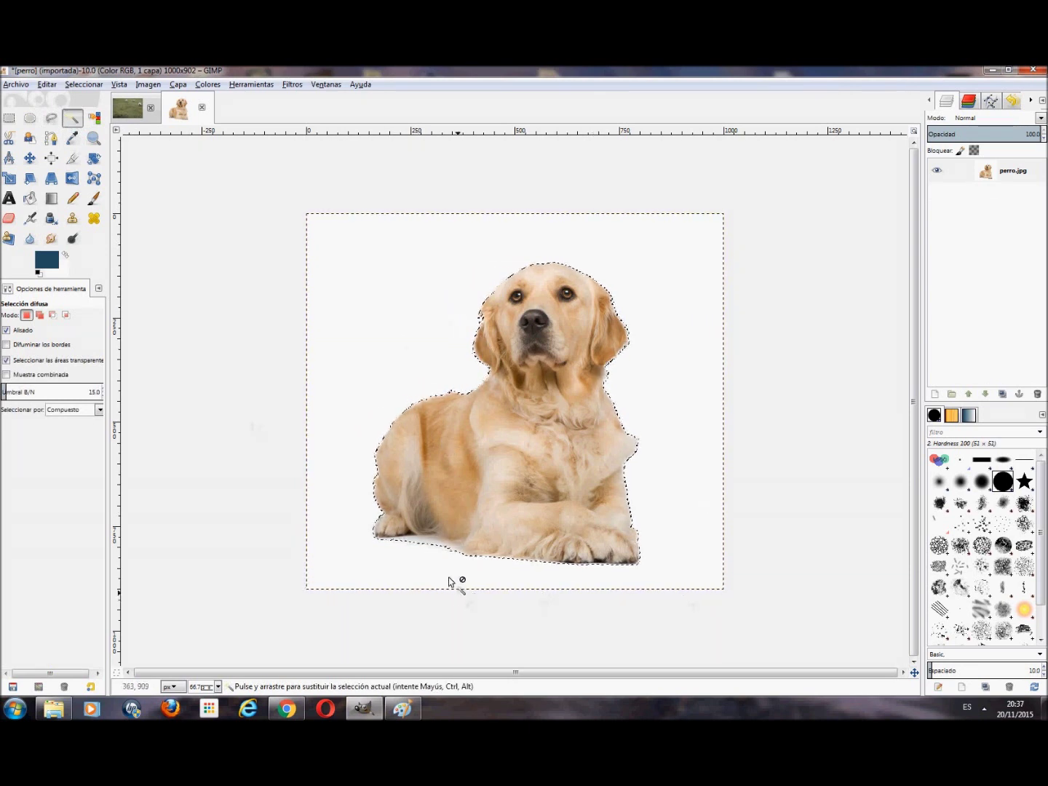
click(85, 84)
click(109, 132)
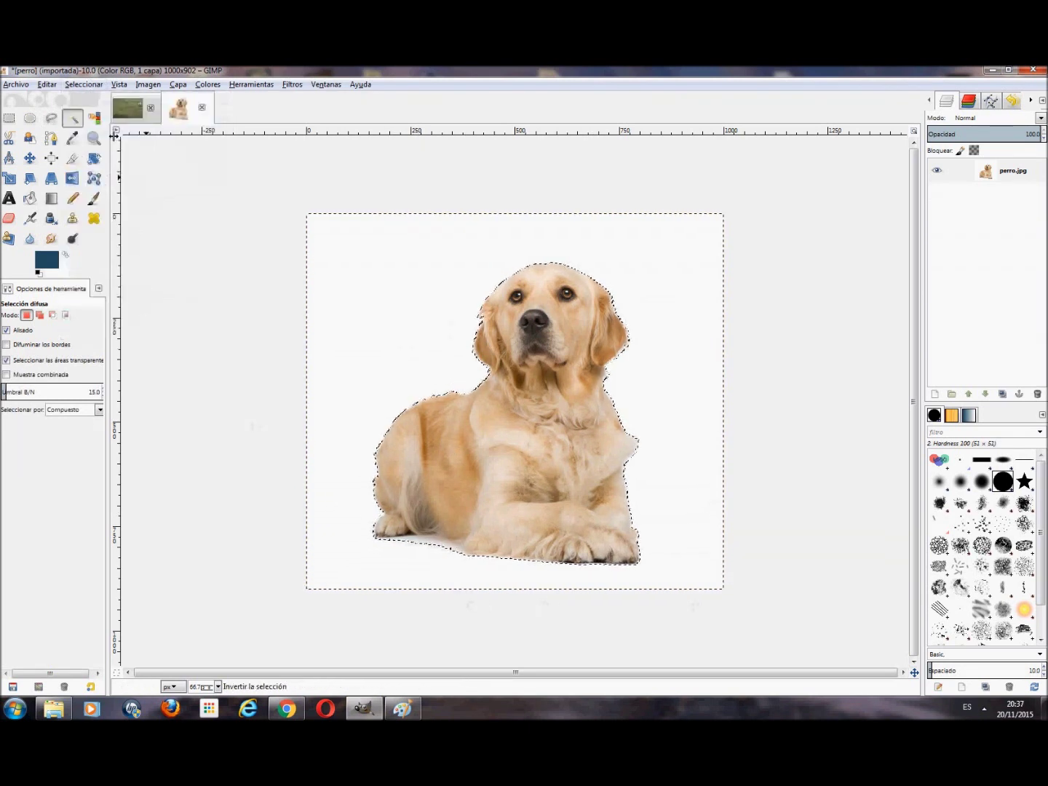
click(24, 86)
Step: Create a new image with Fill set to Transparency
click(32, 100)
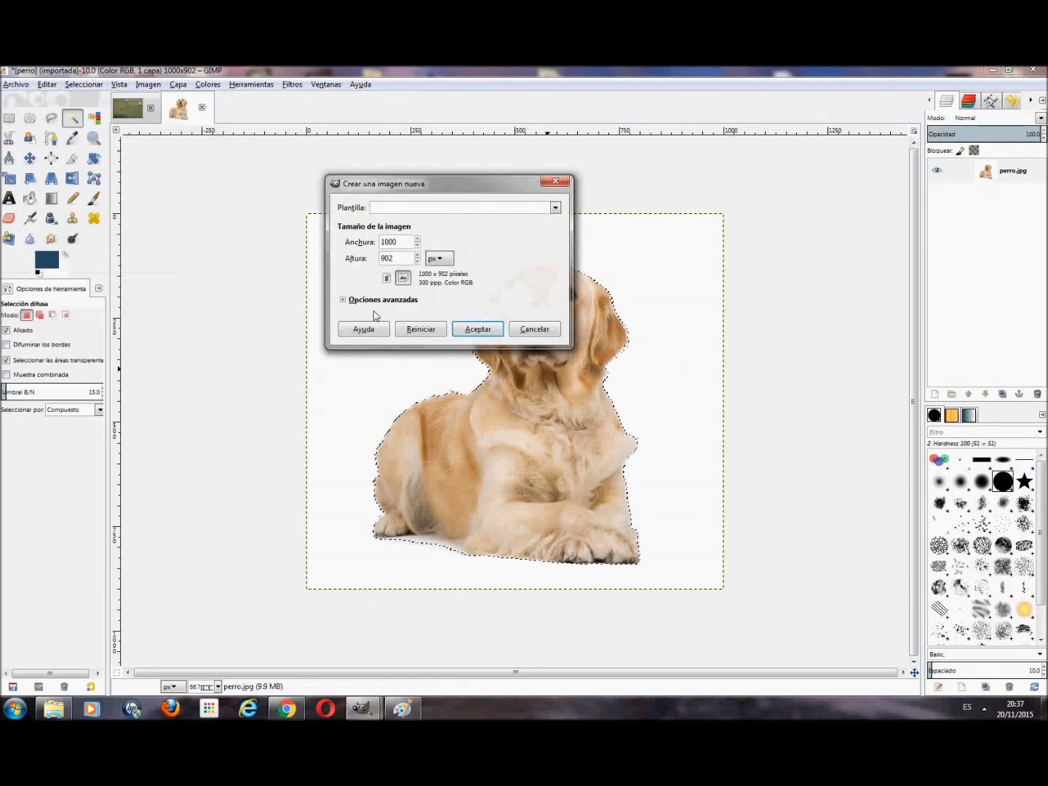
click(346, 299)
click(549, 368)
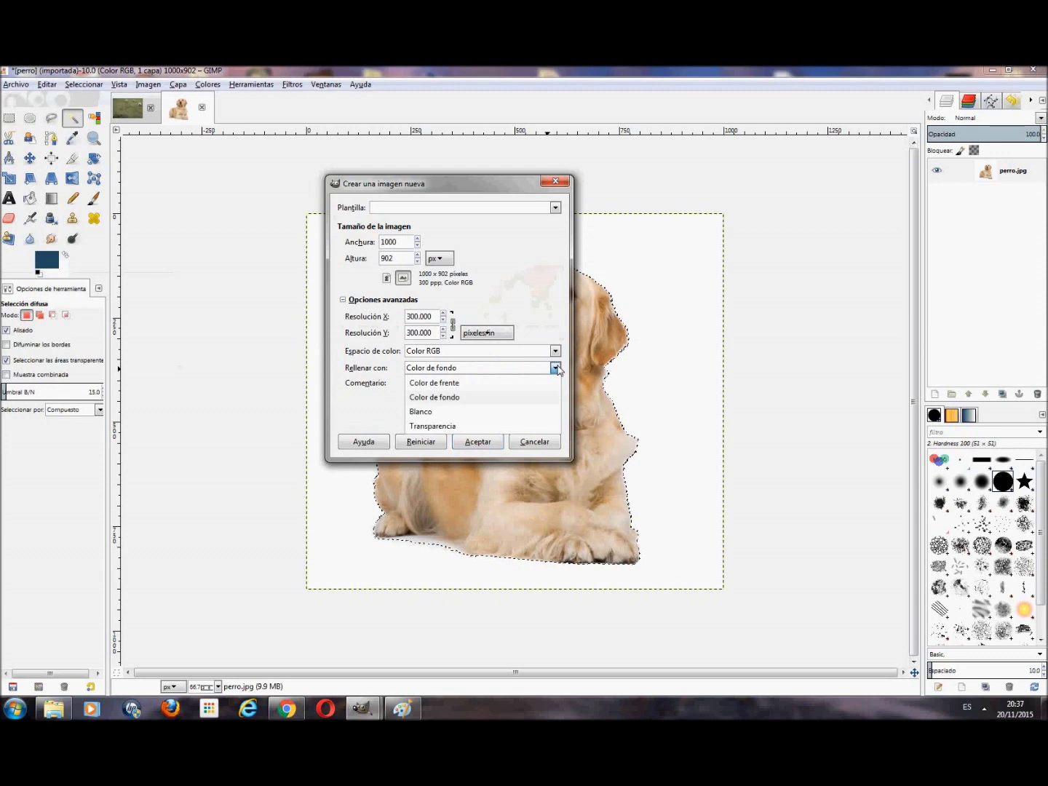
click(442, 428)
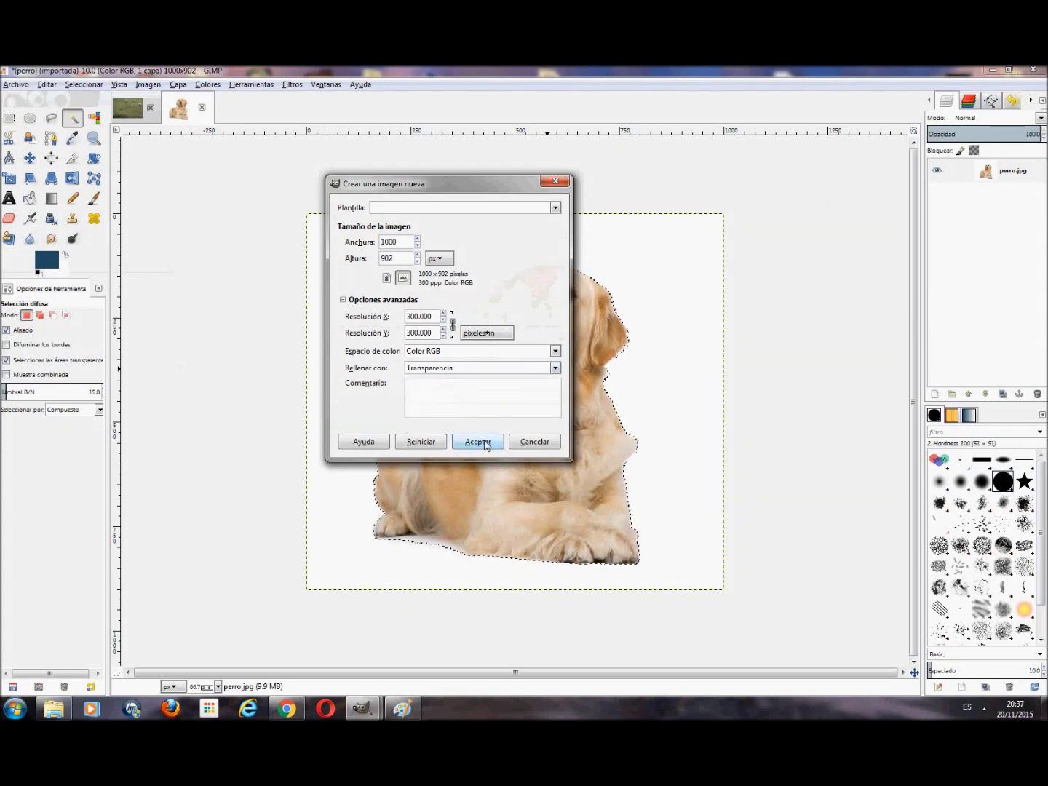
click(488, 444)
Step: Copy the selected dog and paste it into the transparent image, anchoring it
click(179, 109)
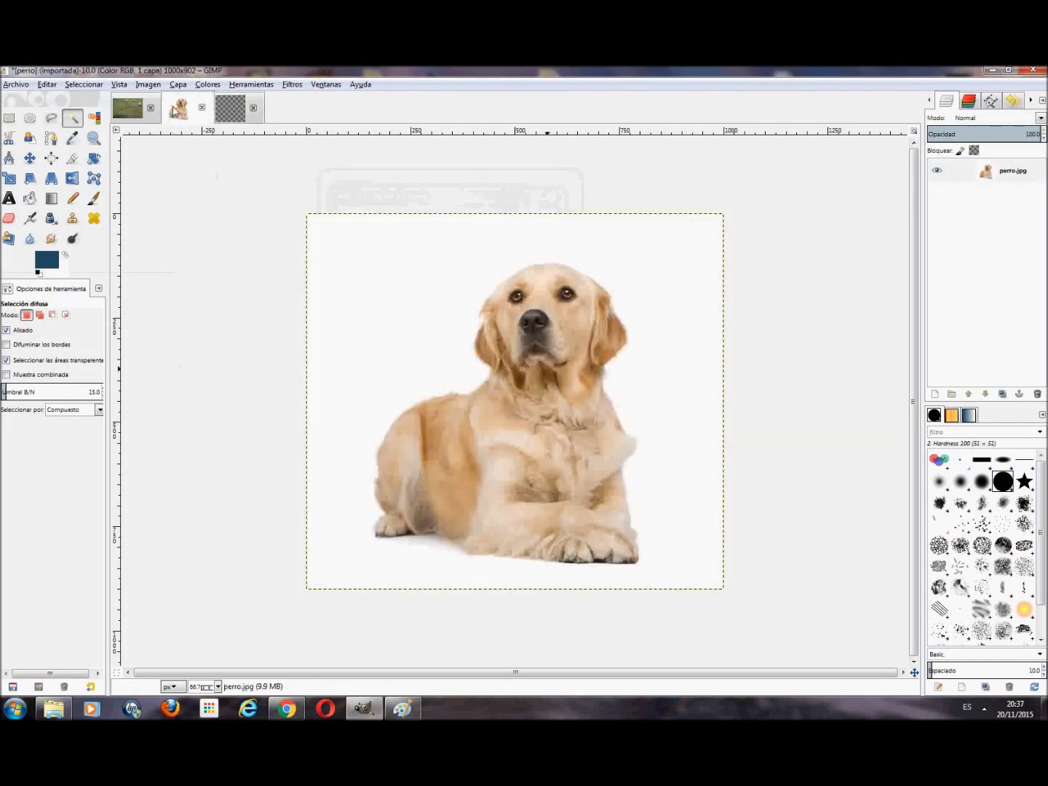
click(323, 393)
key(ctrl+c)
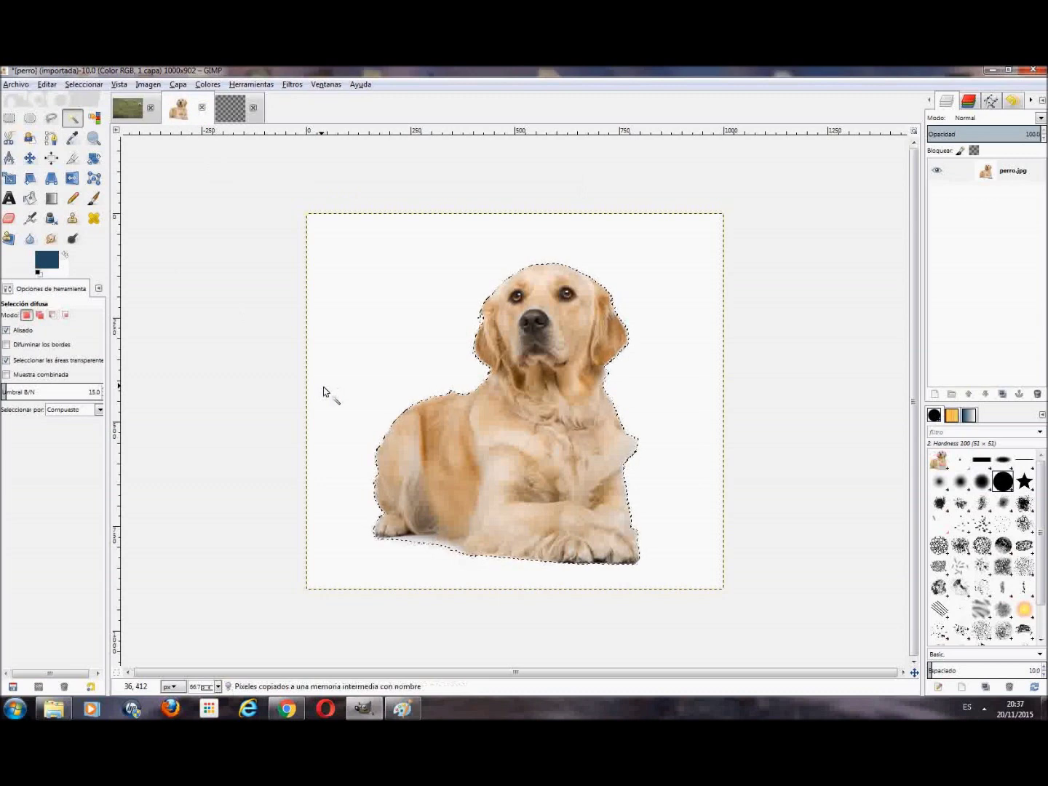
click(237, 109)
key(ctrl+v)
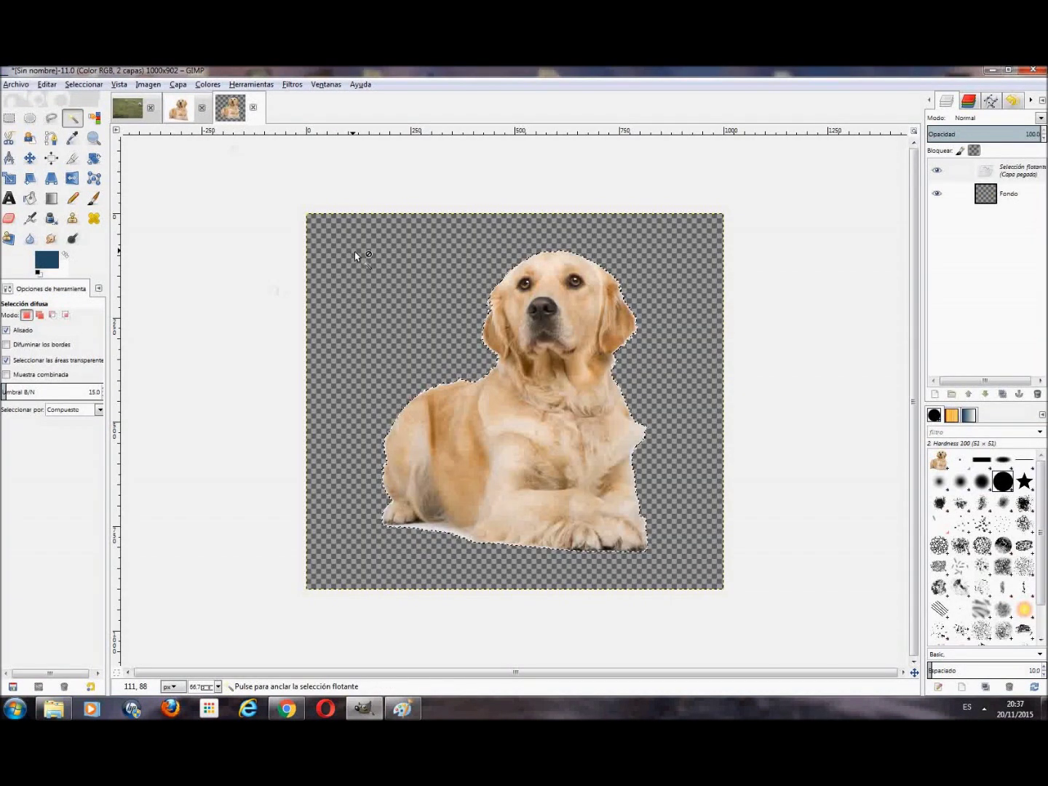
click(762, 366)
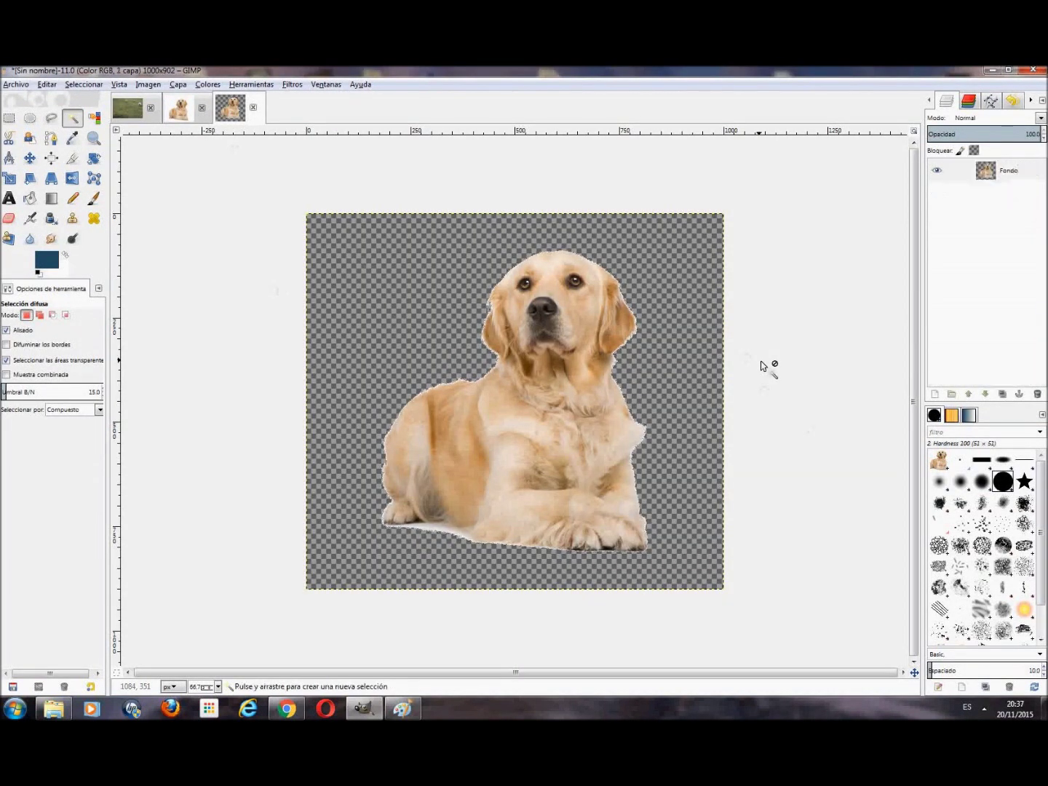
click(997, 175)
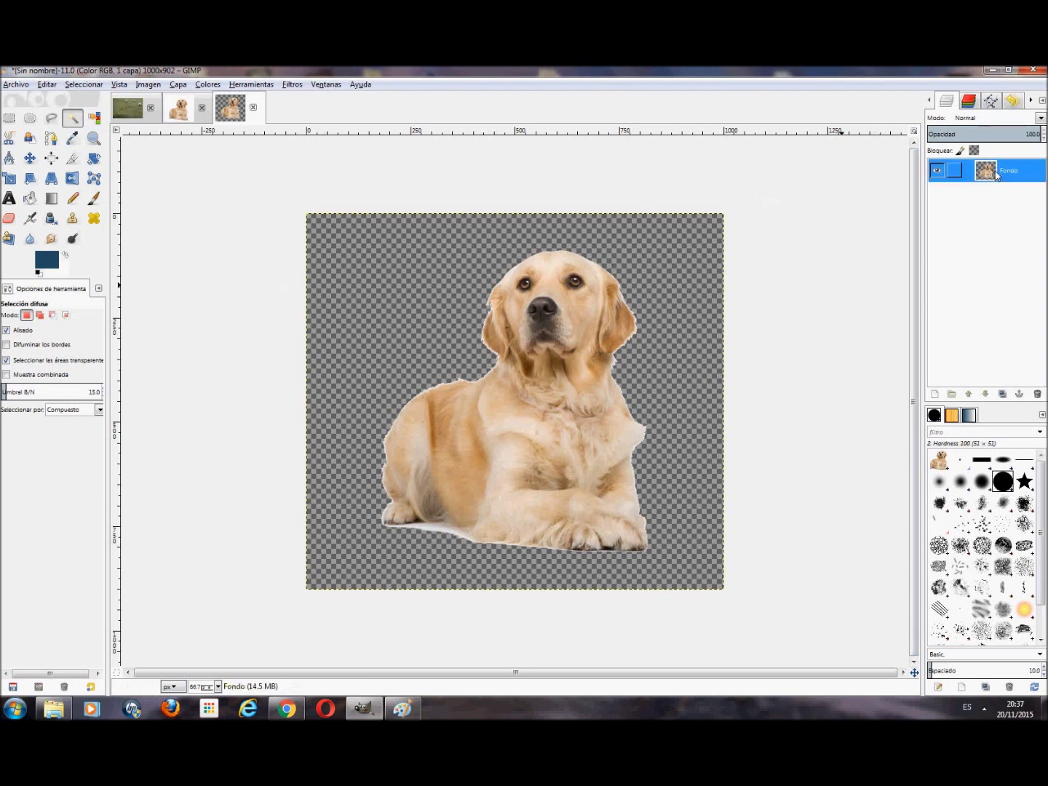
Step: Scale the Fondo dog layer to width 200 with the chain linked, giving 200×180
right_click(996, 174)
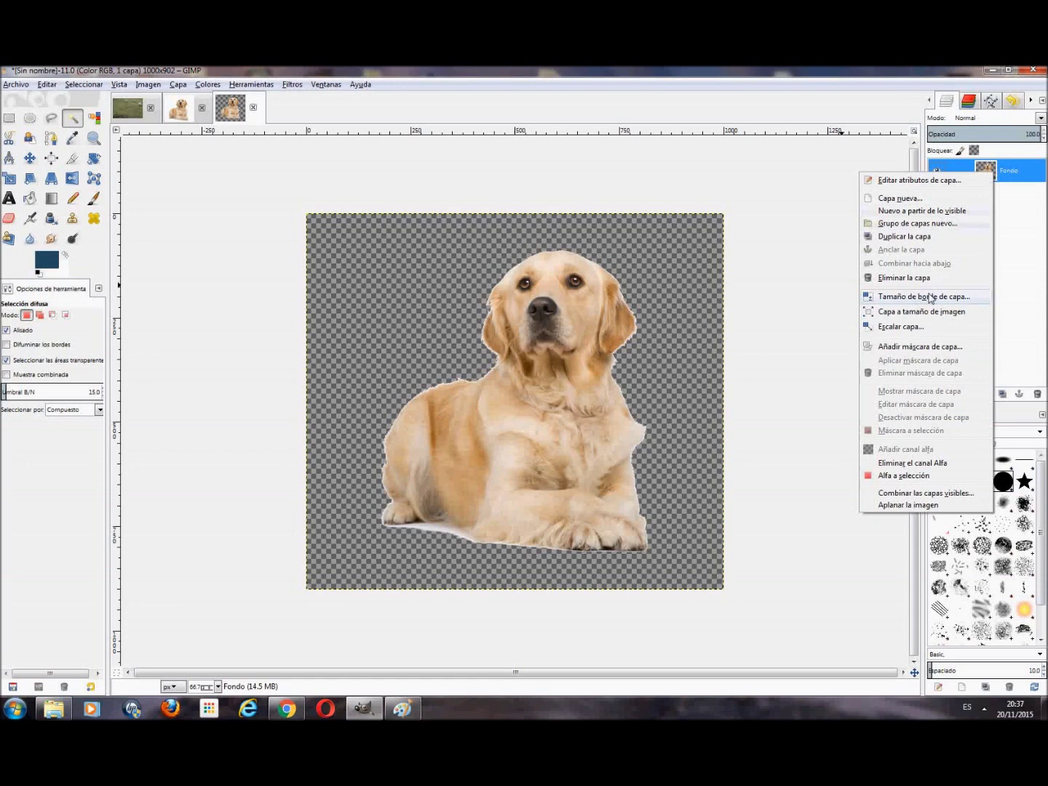
click(928, 326)
text(200)
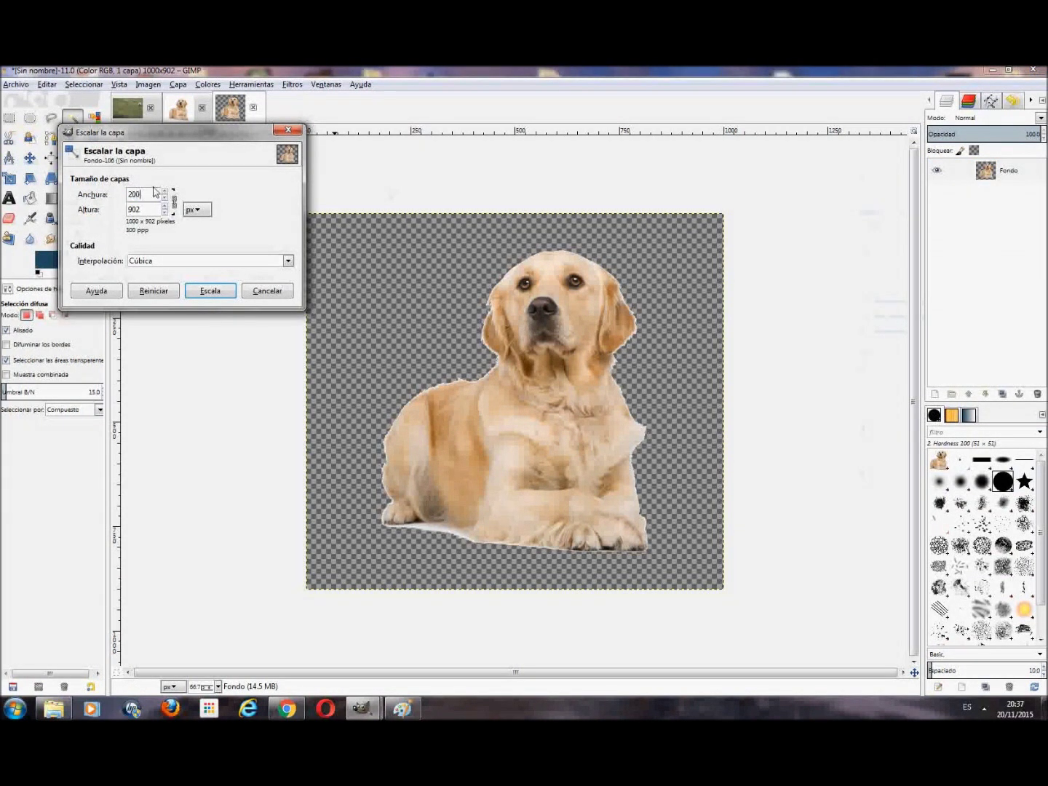
click(173, 199)
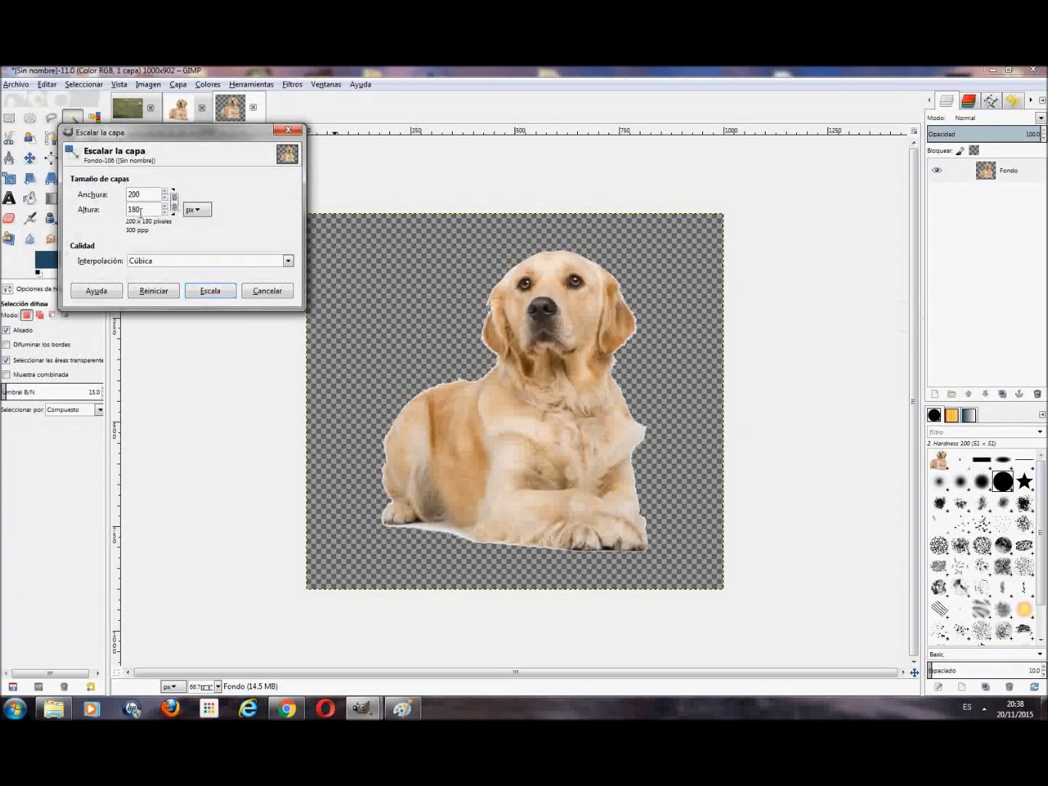
click(212, 291)
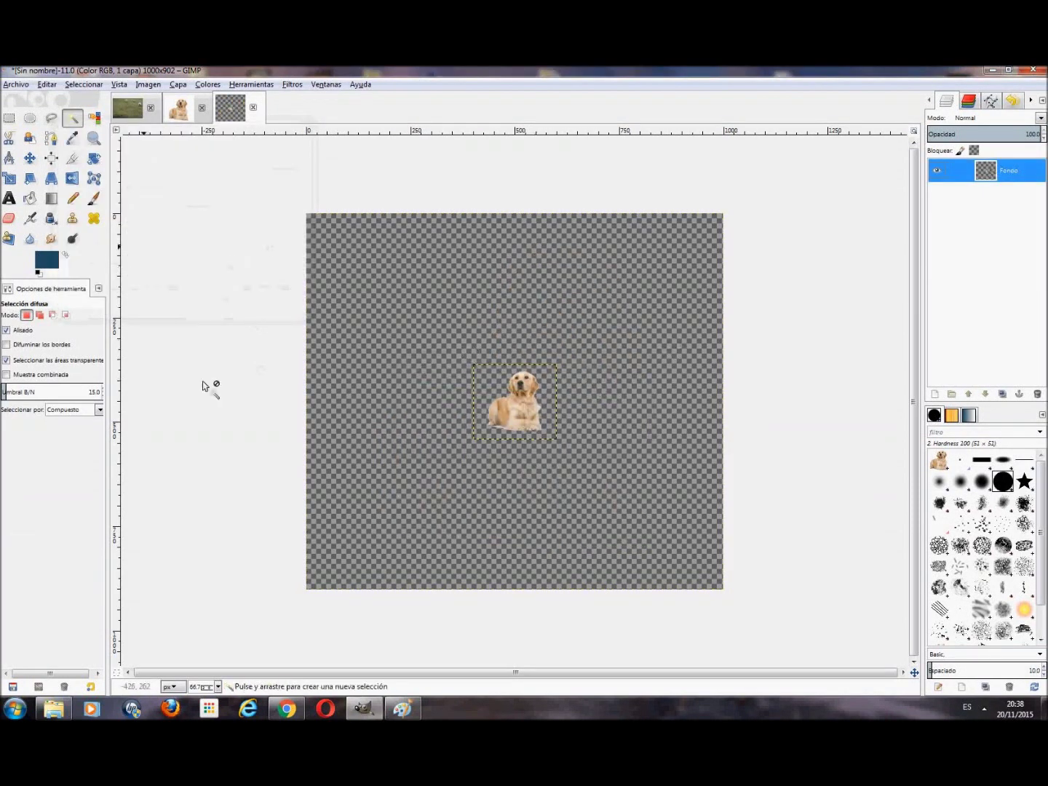
click(803, 345)
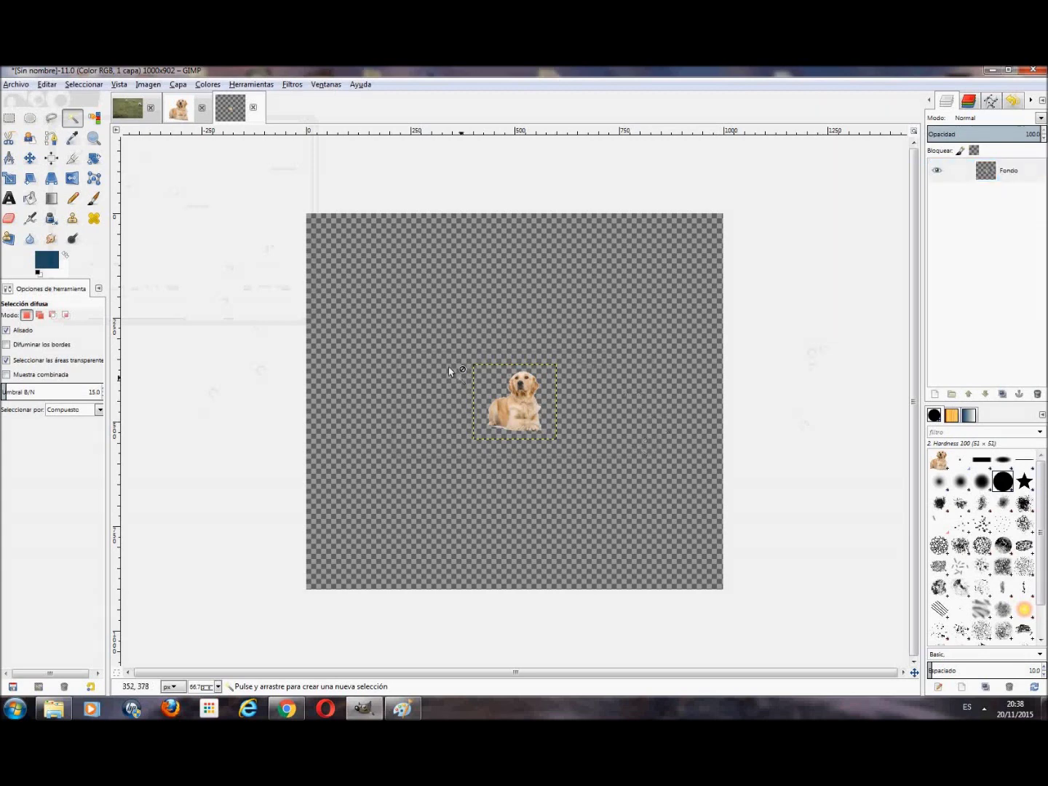
Step: Drag the small cut-out dog onto the ovejas canvas and move it further left
drag(238, 116, 411, 376)
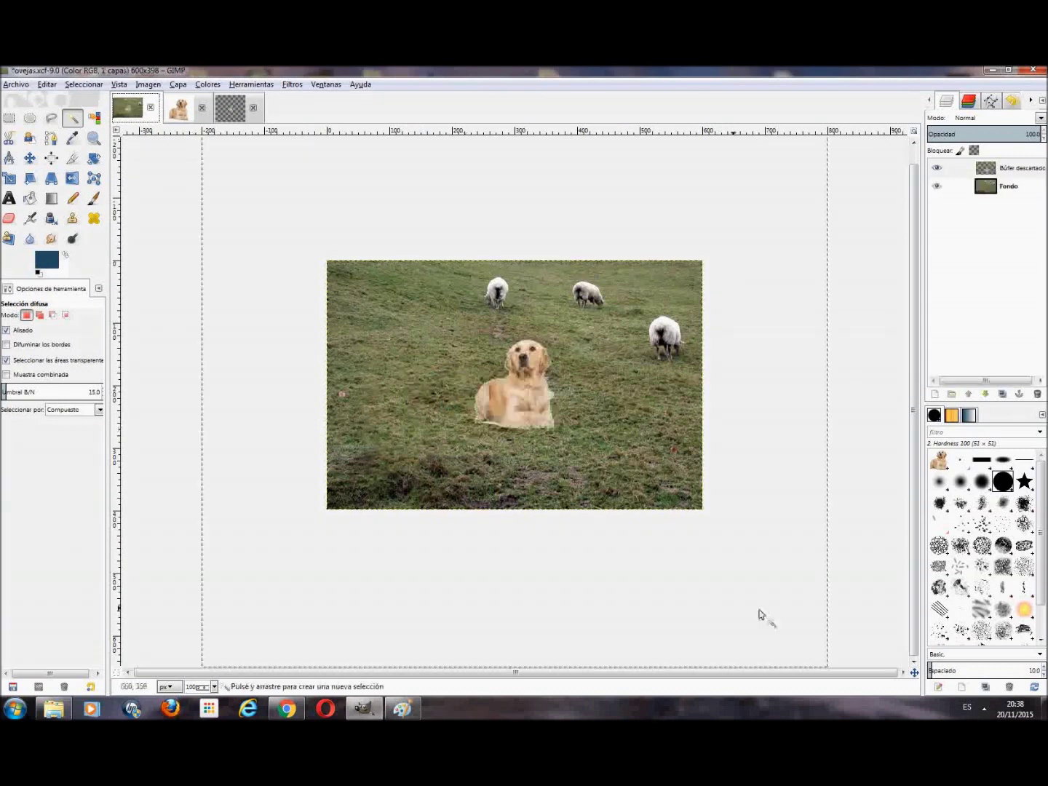
click(29, 158)
drag(515, 400, 396, 411)
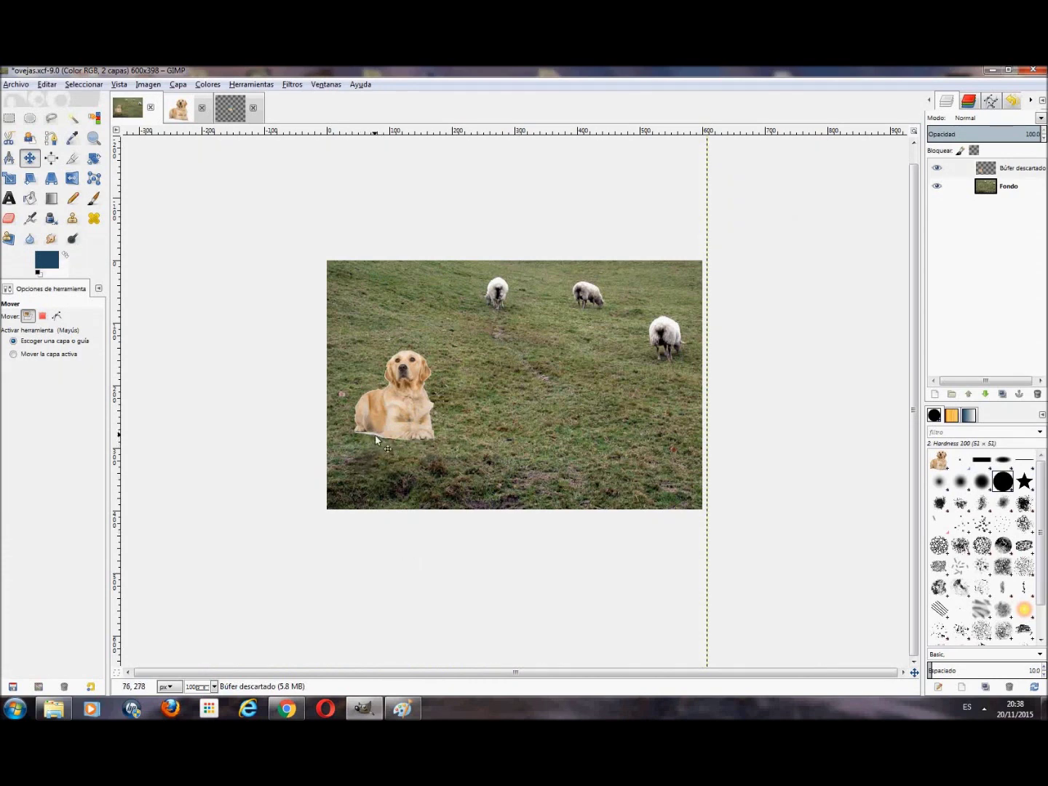
Step: Zoom in twice on the dog in the untitled transparent image
click(238, 108)
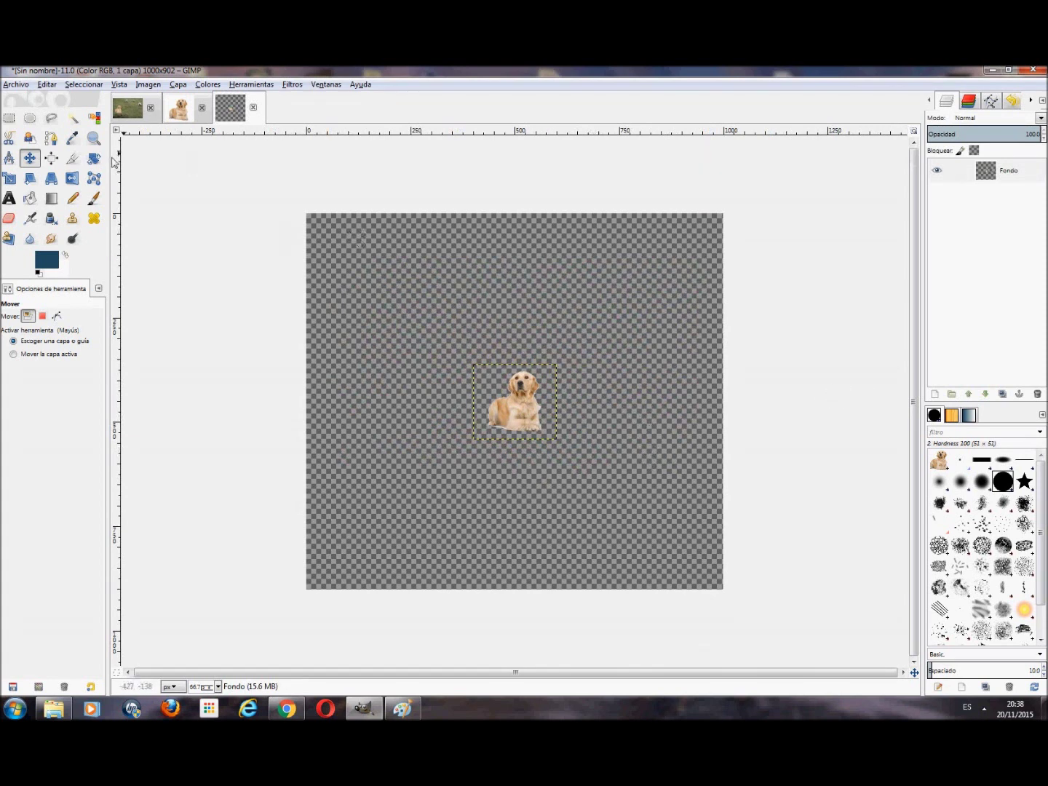
click(94, 137)
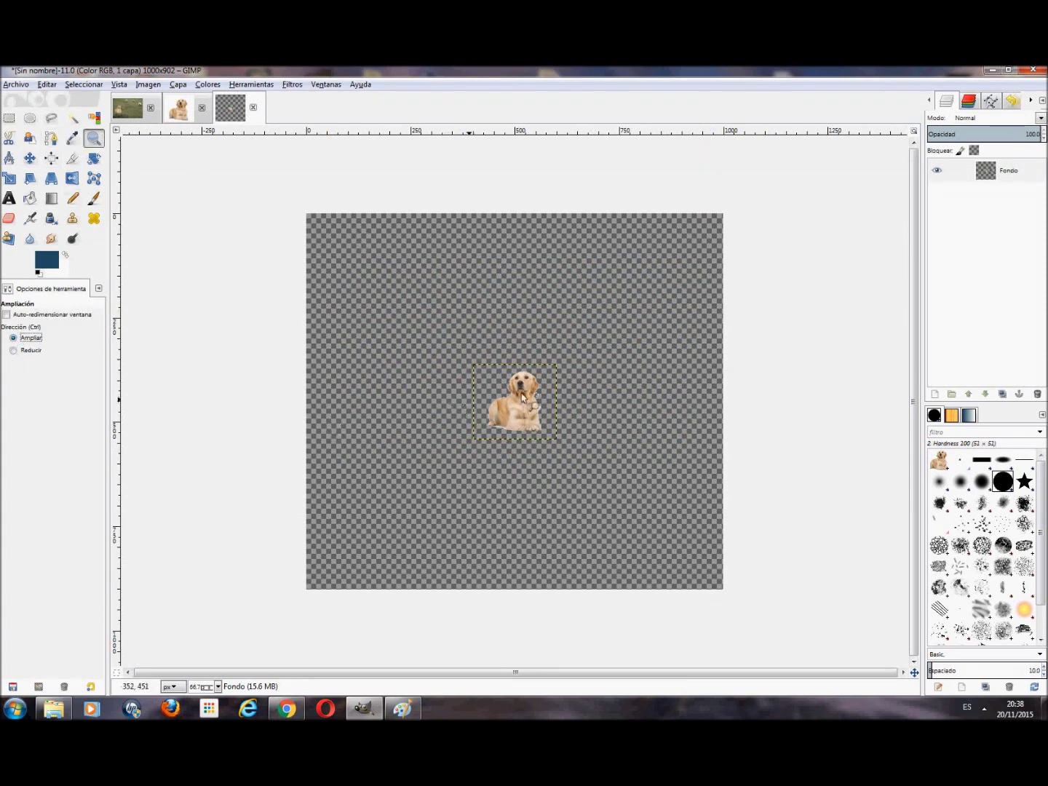
click(561, 411)
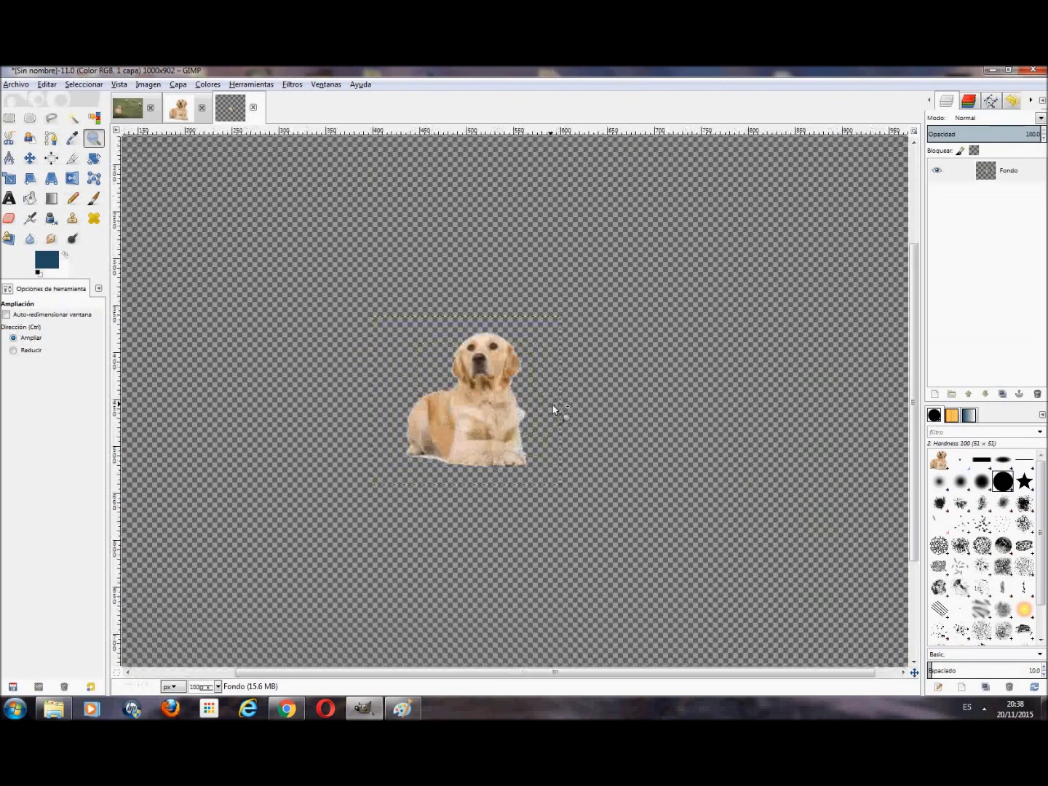
click(557, 412)
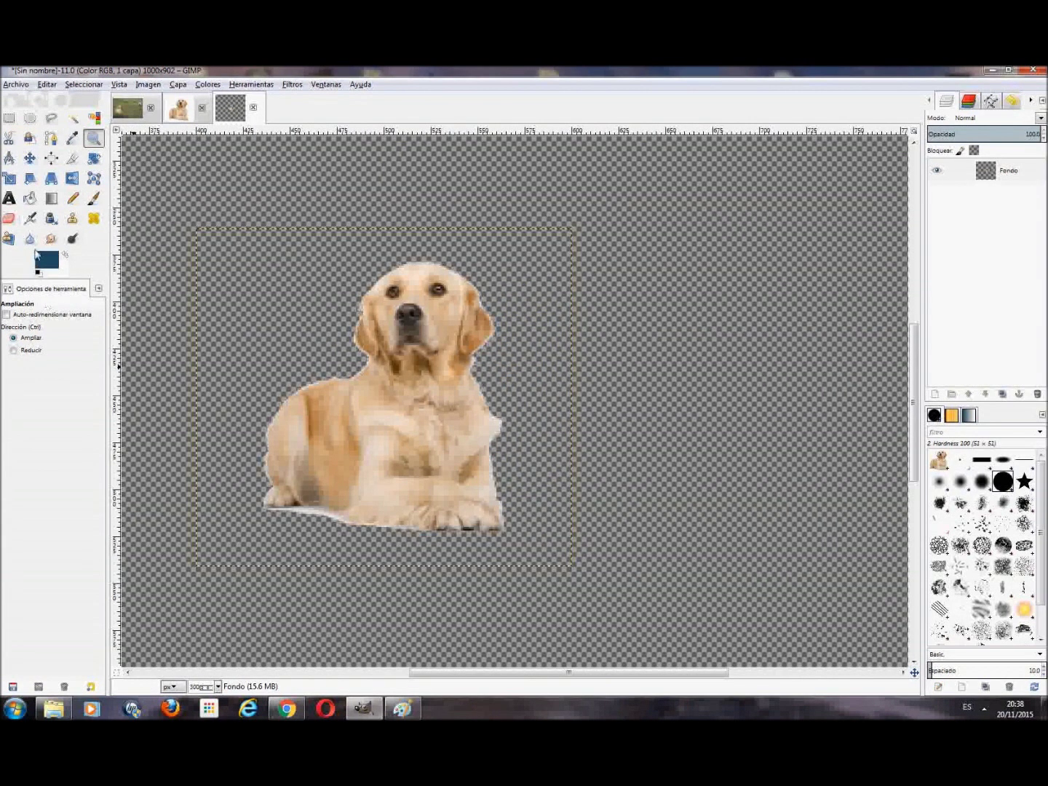
click(9, 217)
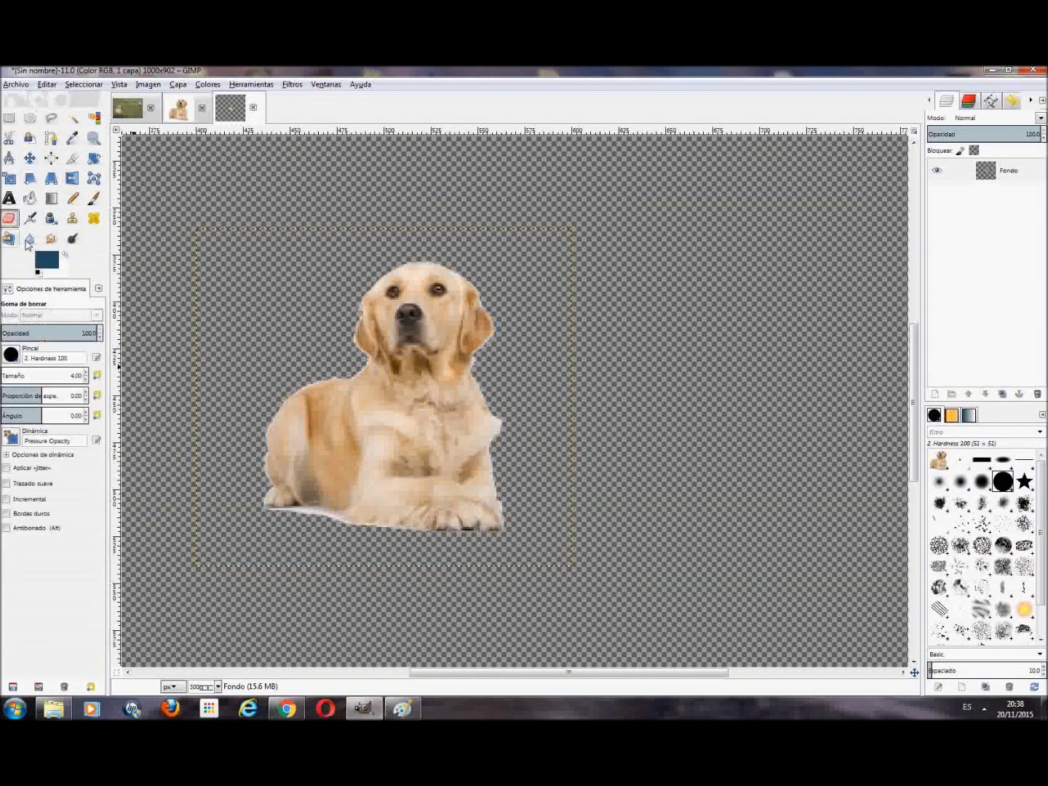
Step: Fuzzy Select the white slivers under the dog and at its left paw
click(72, 117)
click(306, 517)
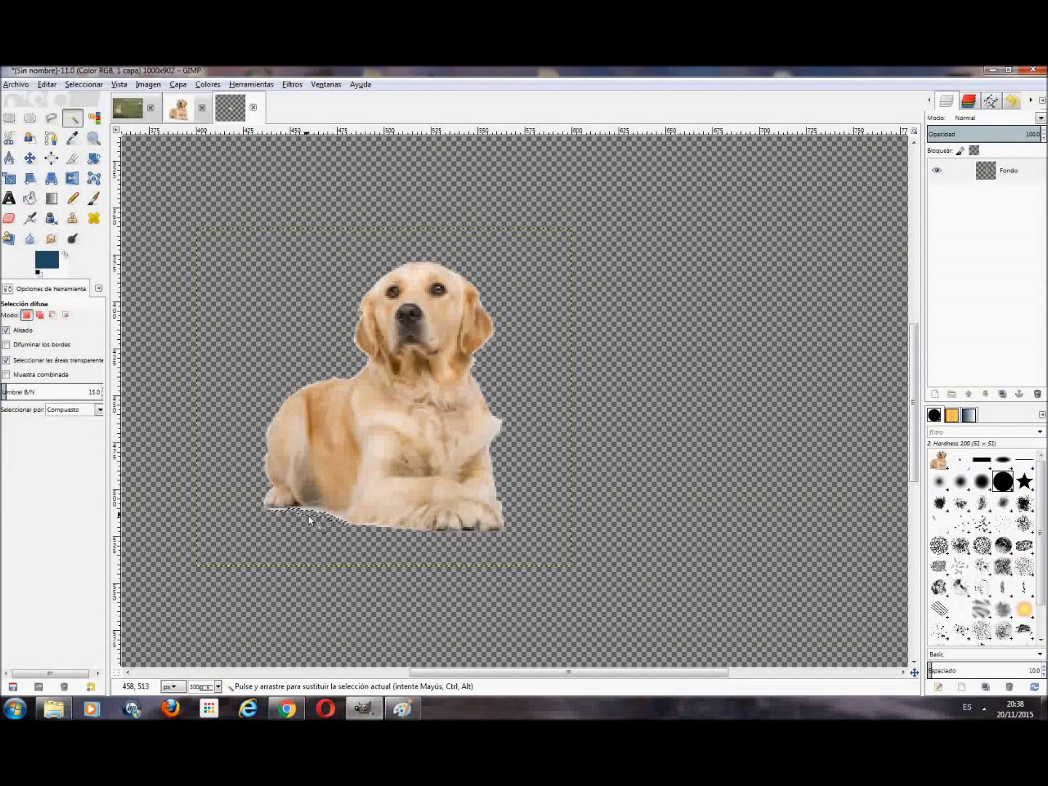
click(380, 526)
click(279, 512)
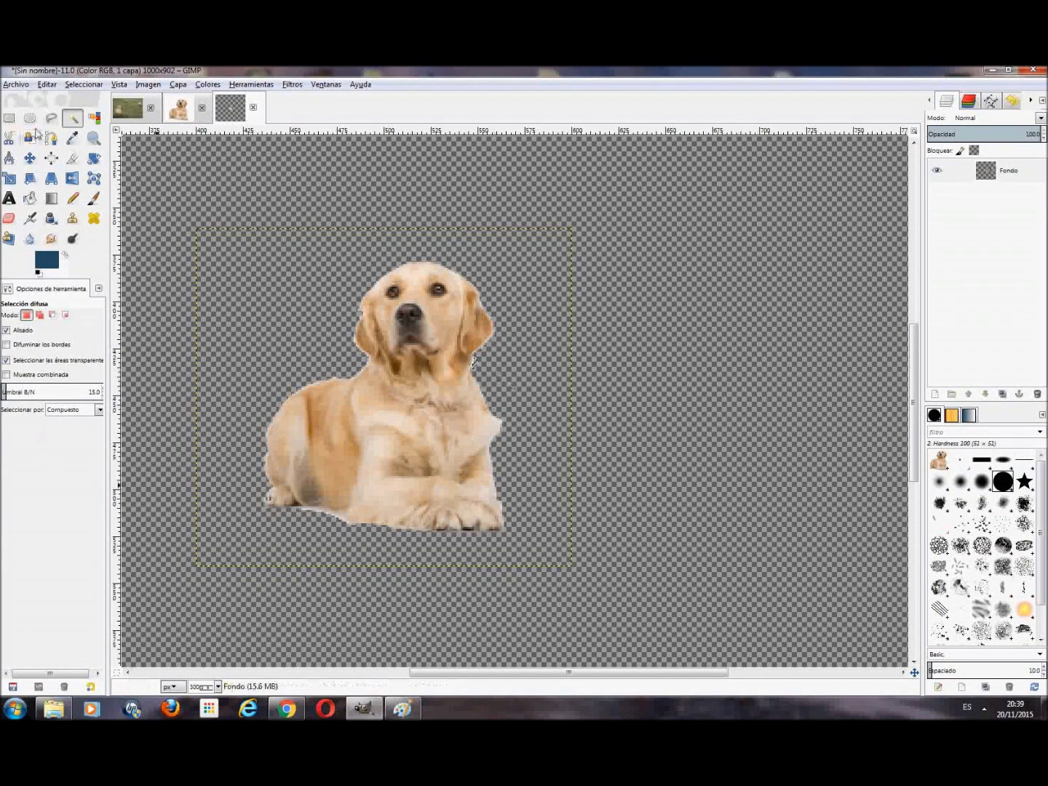
Step: Zoom out until the whole transparent canvas fits the view
click(94, 137)
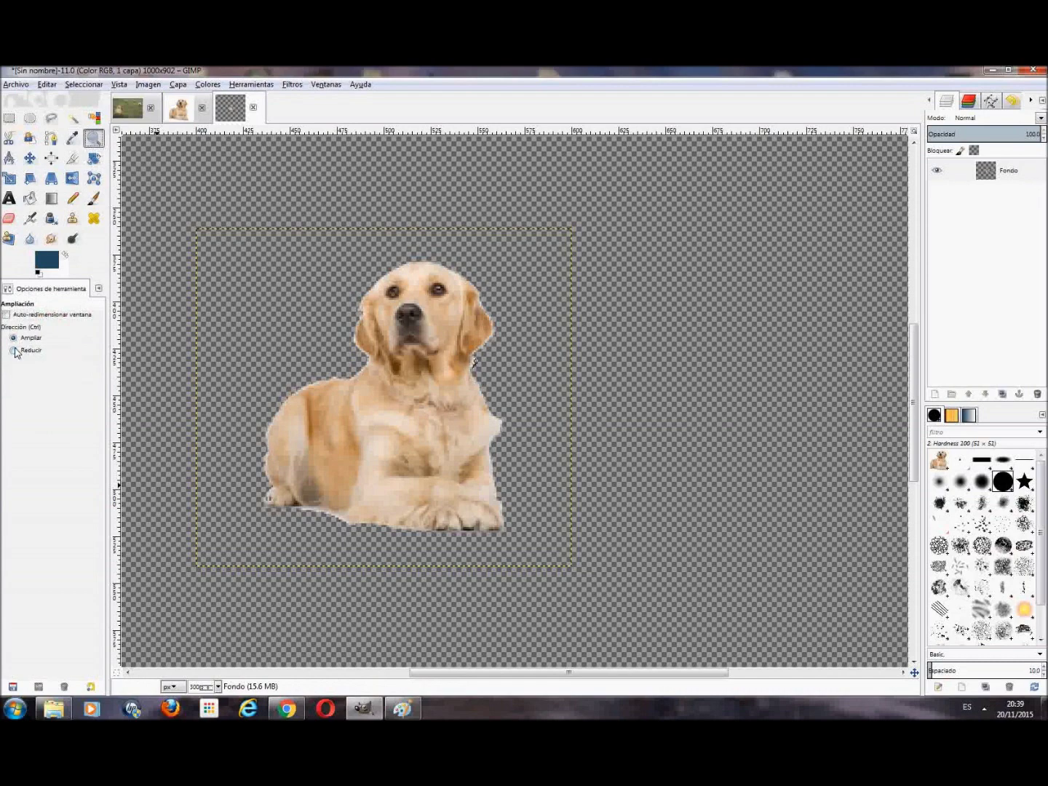
click(16, 351)
click(524, 387)
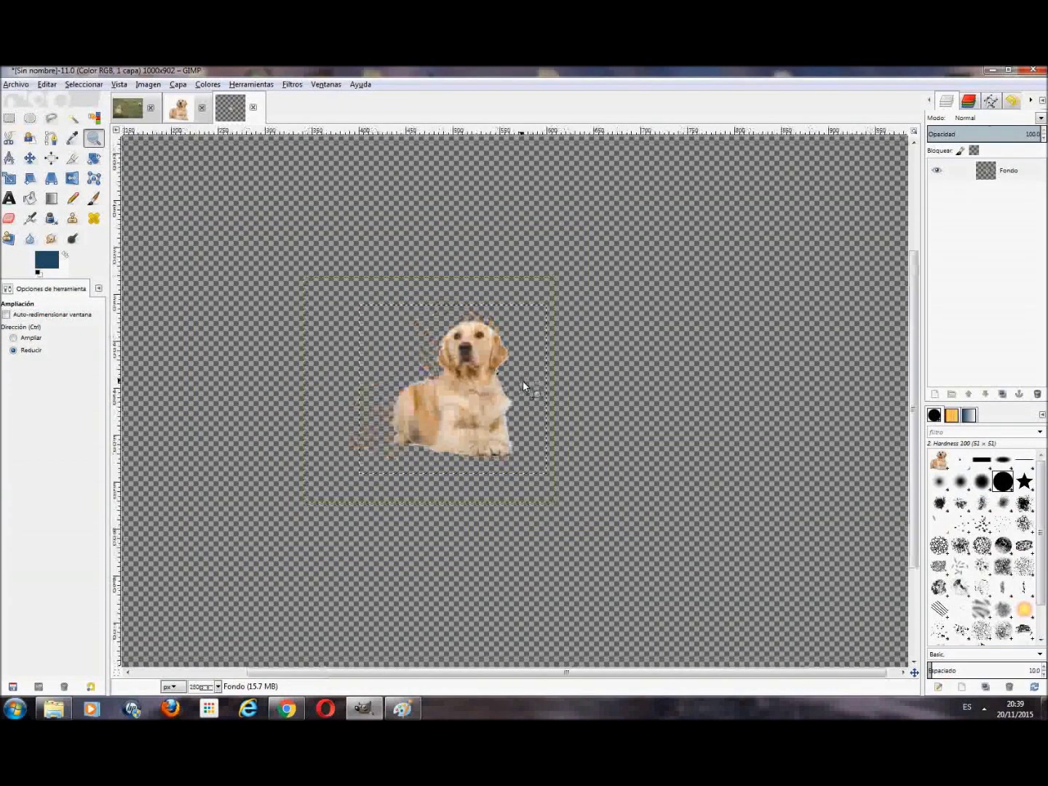
click(523, 387)
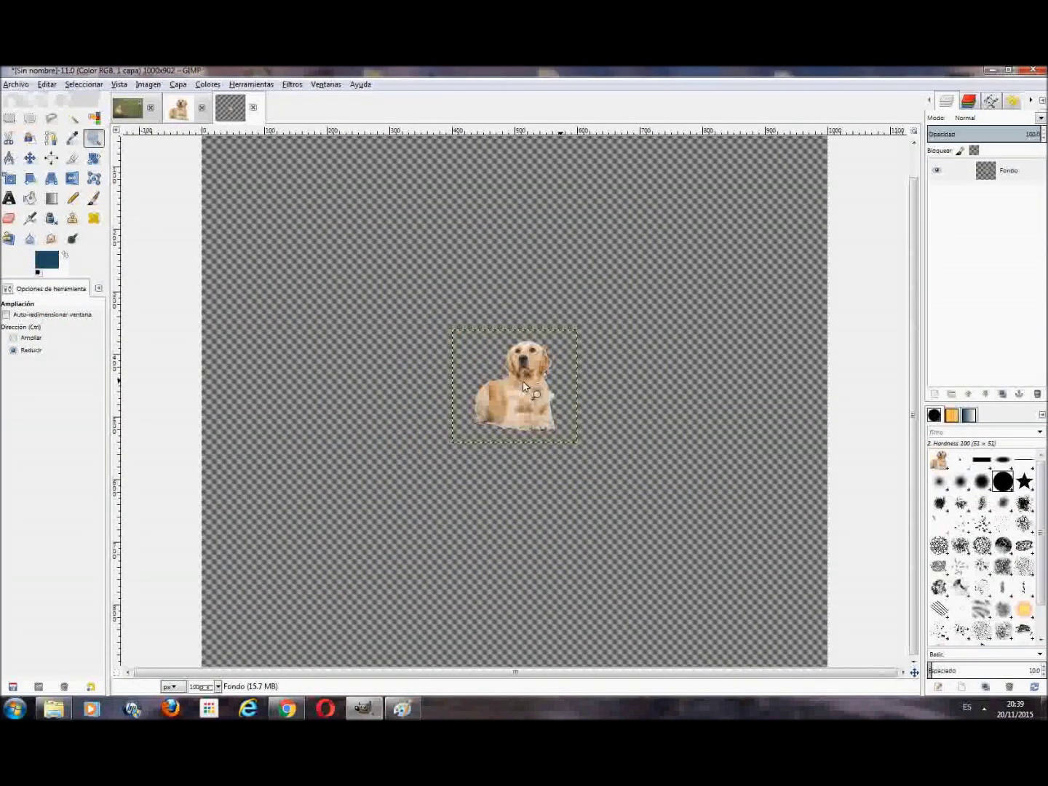
Step: Drop a second copy of the cut-out retriever into the ovejas field and select its new layer
click(230, 117)
drag(229, 109, 553, 406)
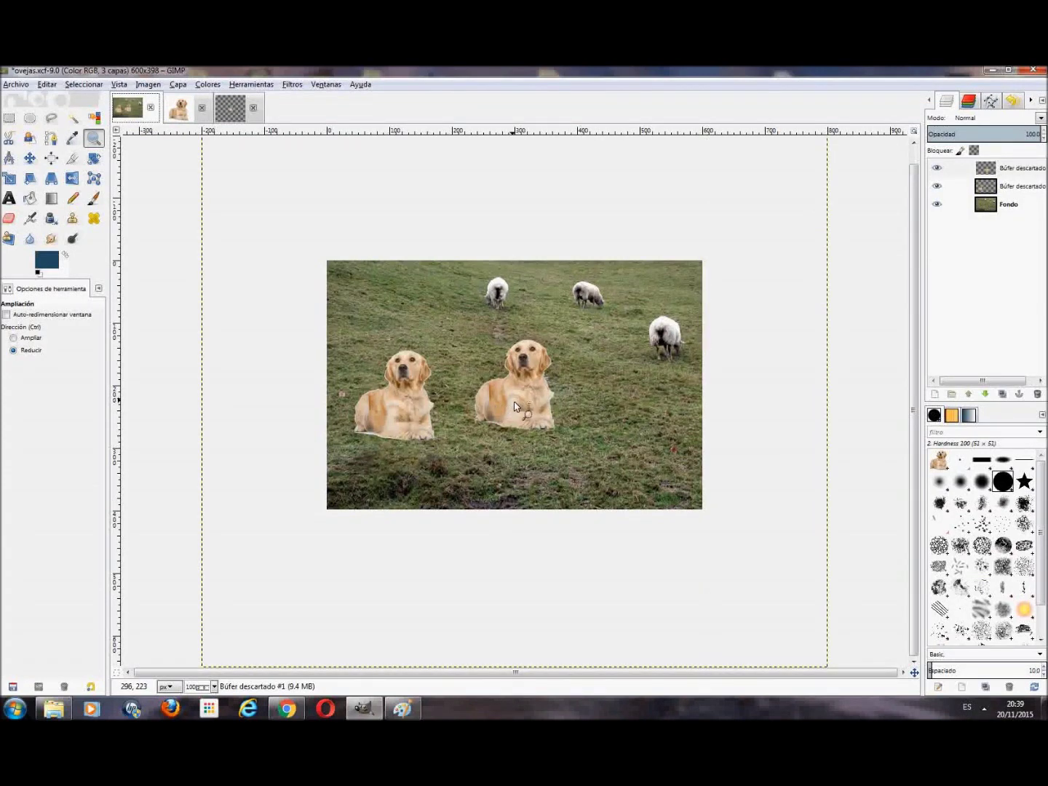
click(413, 402)
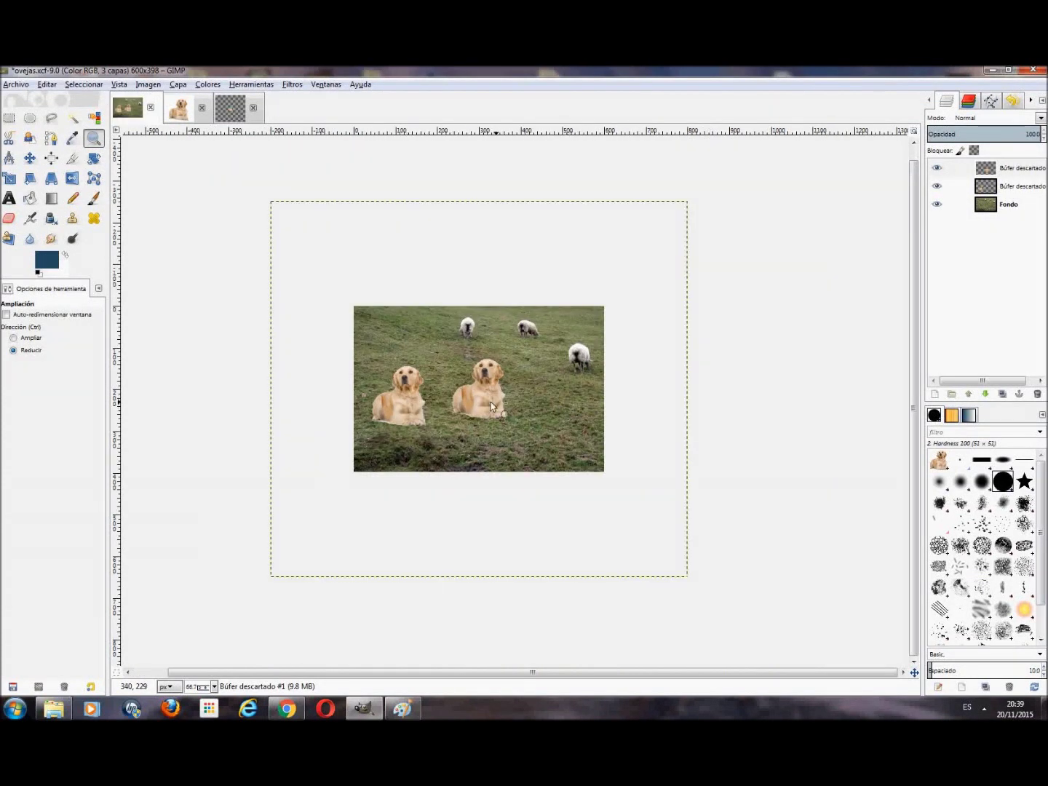
click(29, 158)
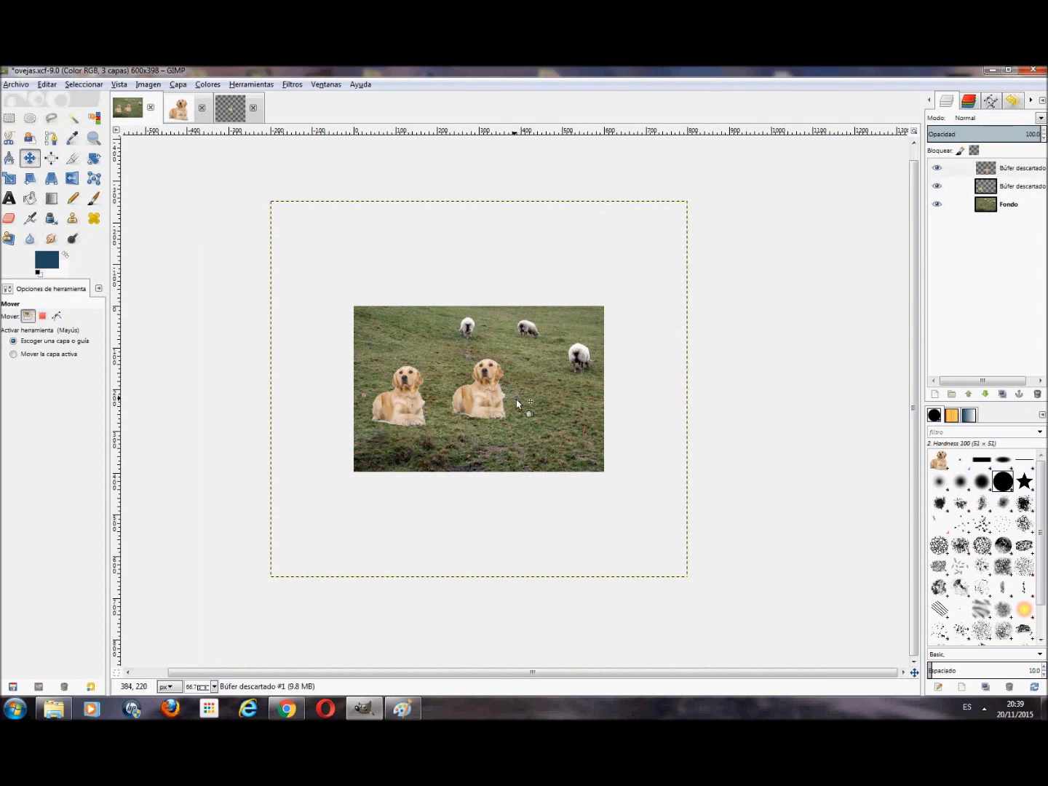
click(1021, 172)
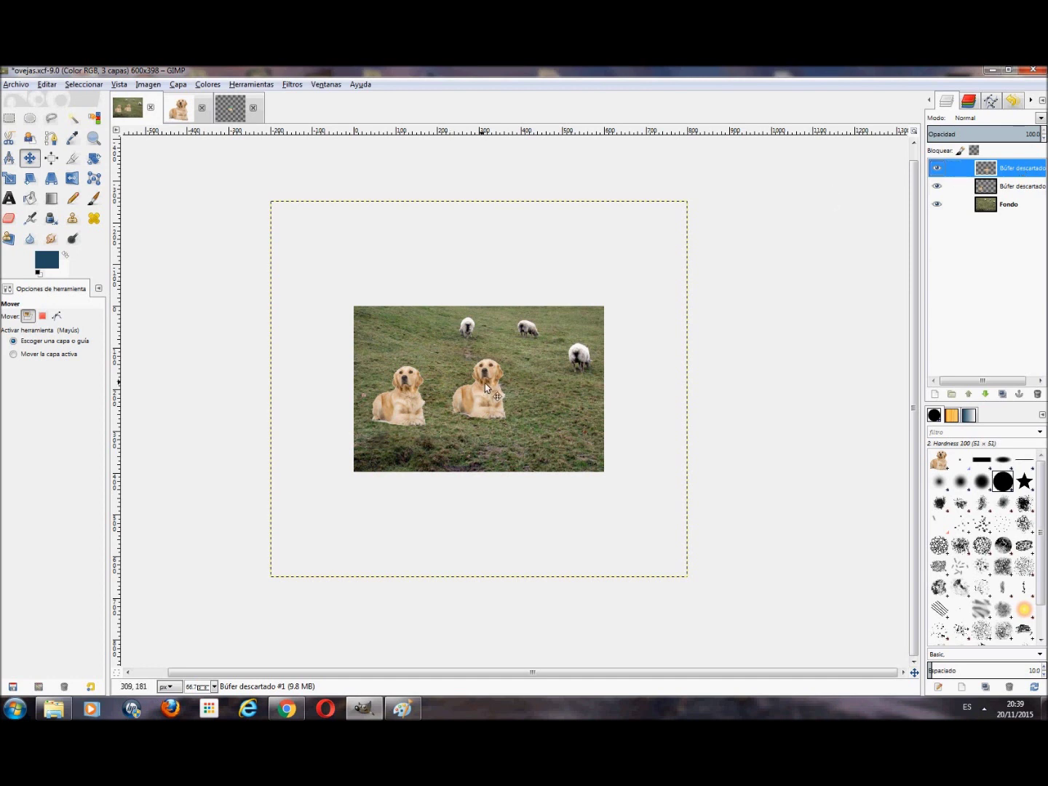
click(1008, 173)
Step: Mirror the second retriever with the Flip tool, trying horizontal and vertical flips
click(70, 178)
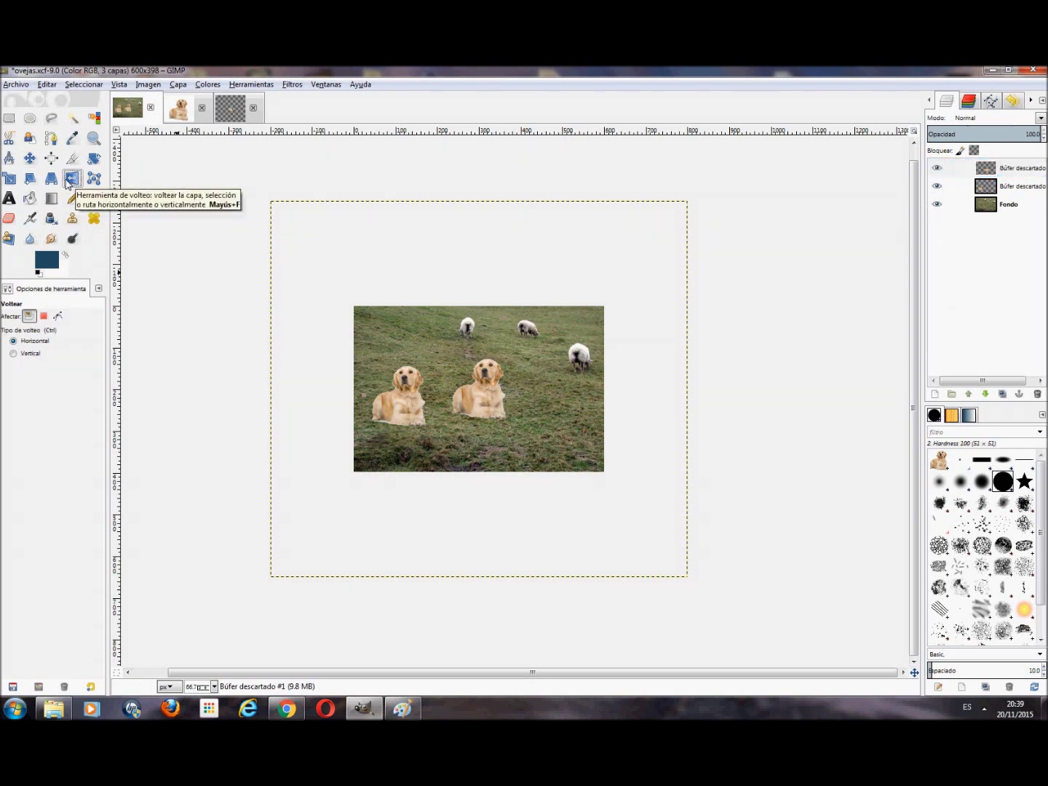
click(490, 396)
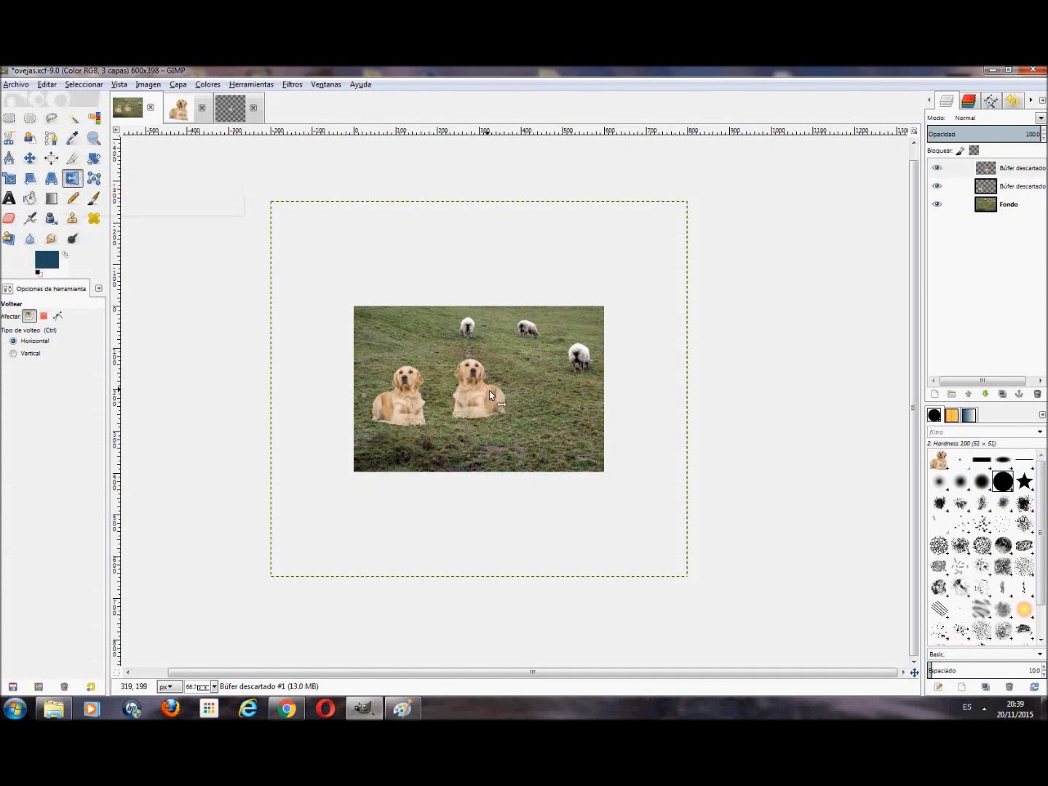
click(483, 395)
click(483, 395)
click(489, 396)
click(486, 396)
click(486, 397)
click(13, 353)
click(483, 395)
Step: Move the second retriever right and up beside the right-hand sheep
click(30, 158)
drag(483, 401, 481, 391)
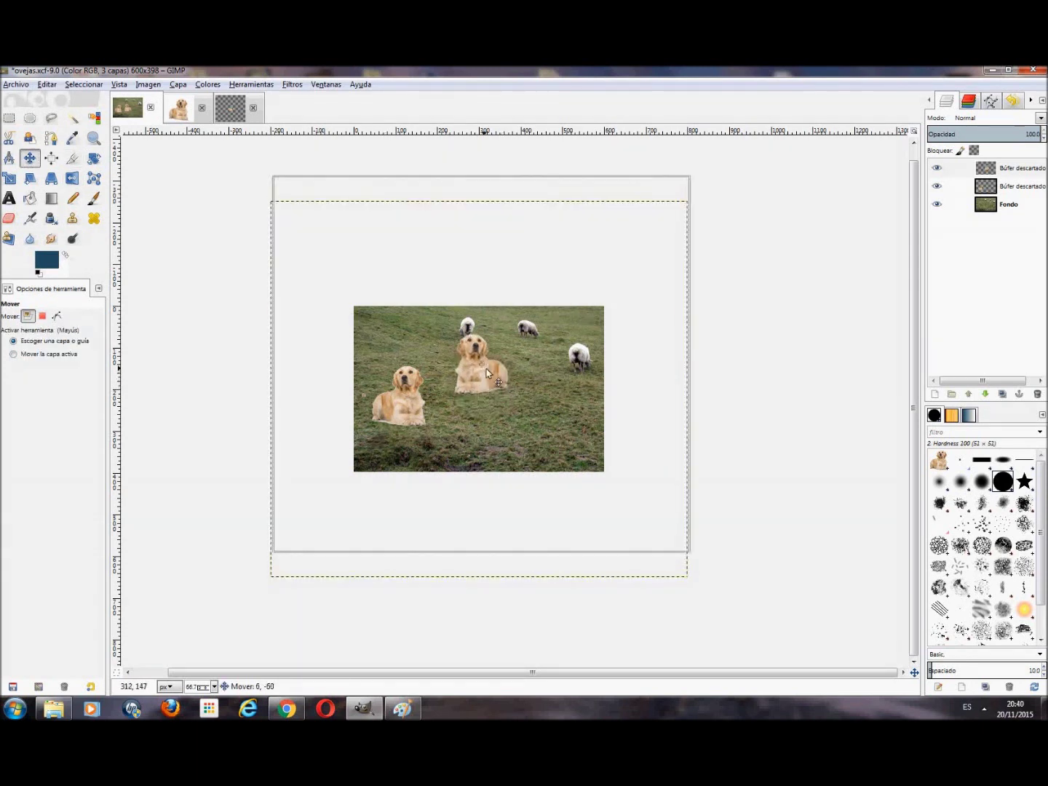
mouse_move(482, 391)
mouse_down()
mouse_move(444, 352)
mouse_move(535, 377)
mouse_up()
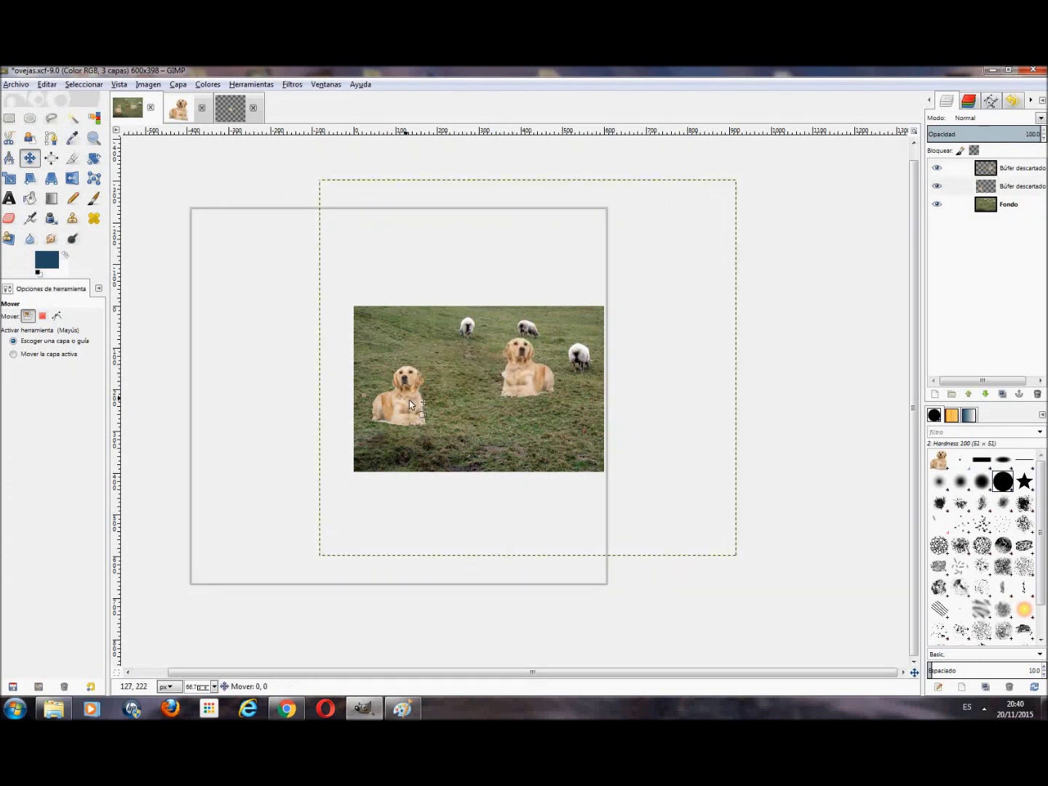
click(1012, 187)
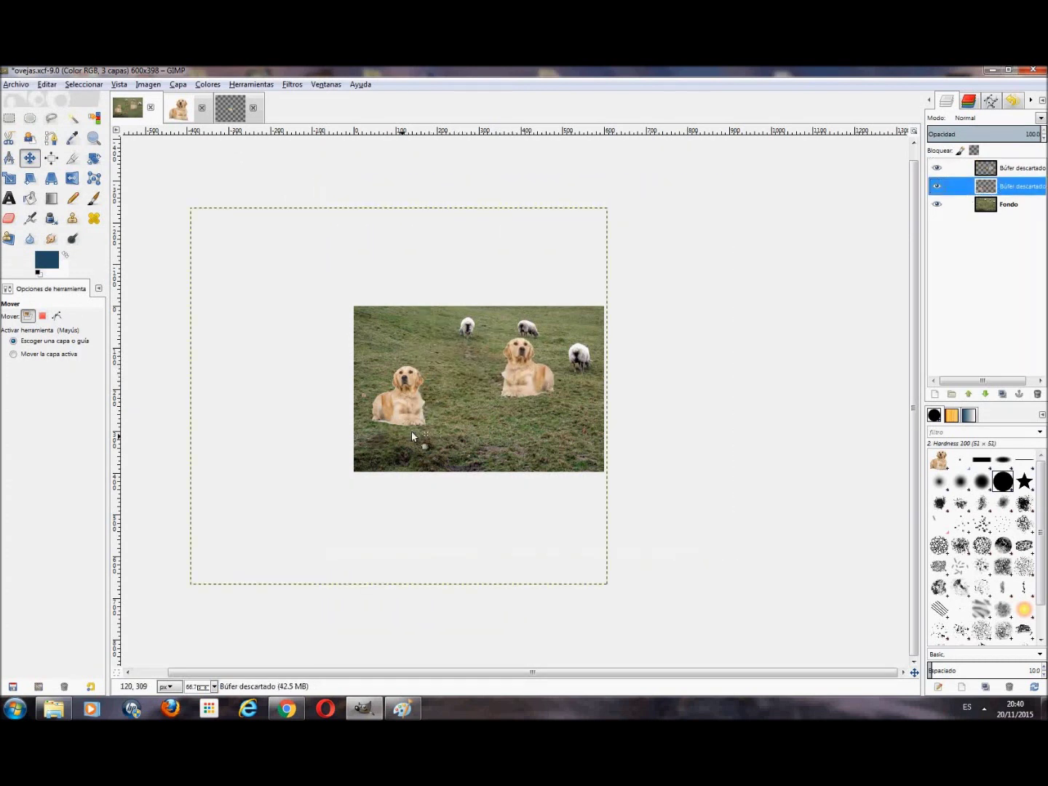
Step: Delete the extra dog layer and drag the remaining retriever to the lower left
right_click(1001, 186)
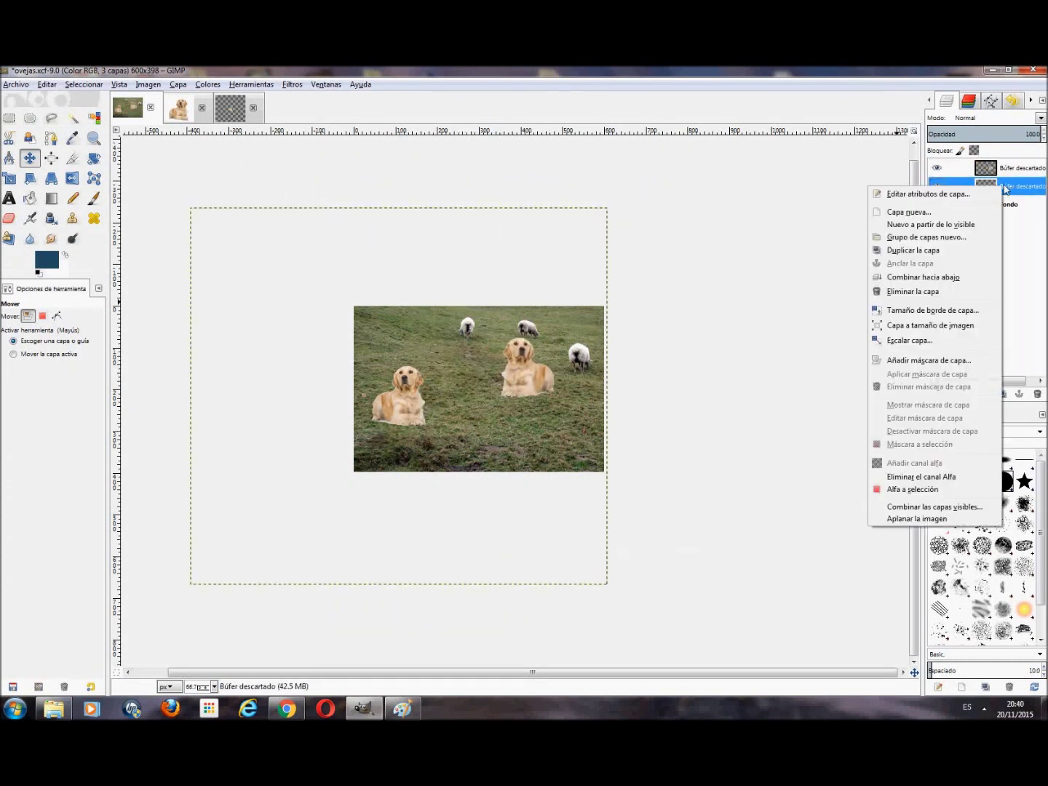
click(938, 294)
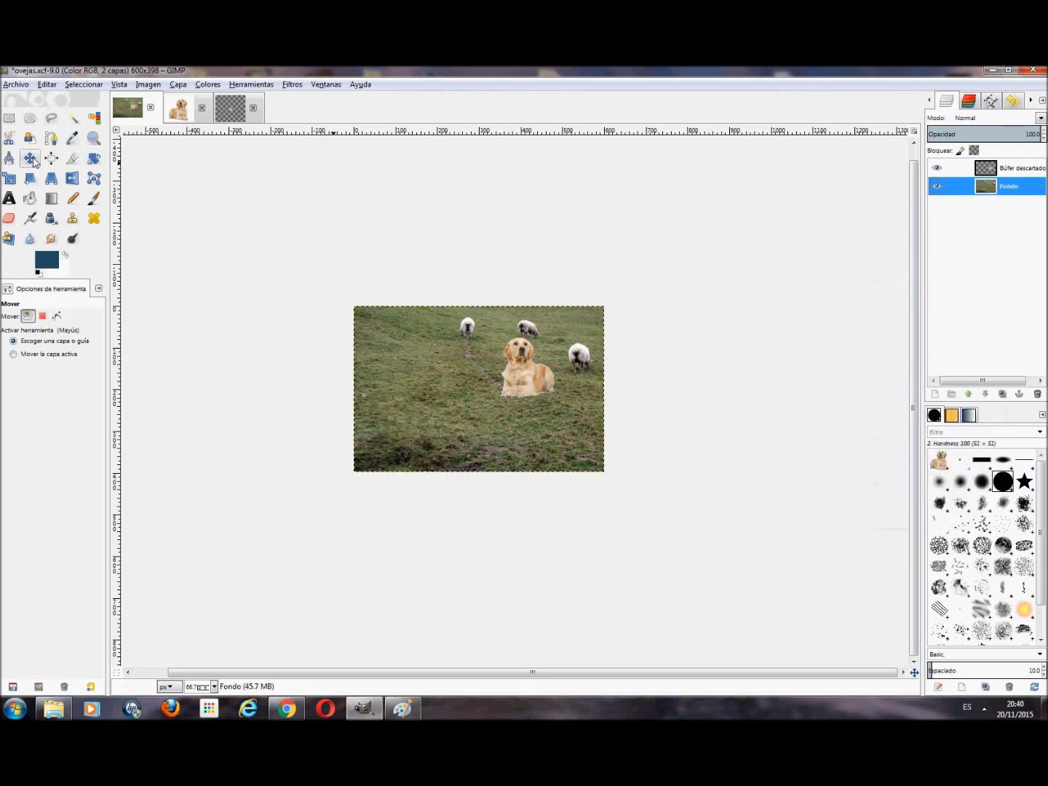
click(949, 166)
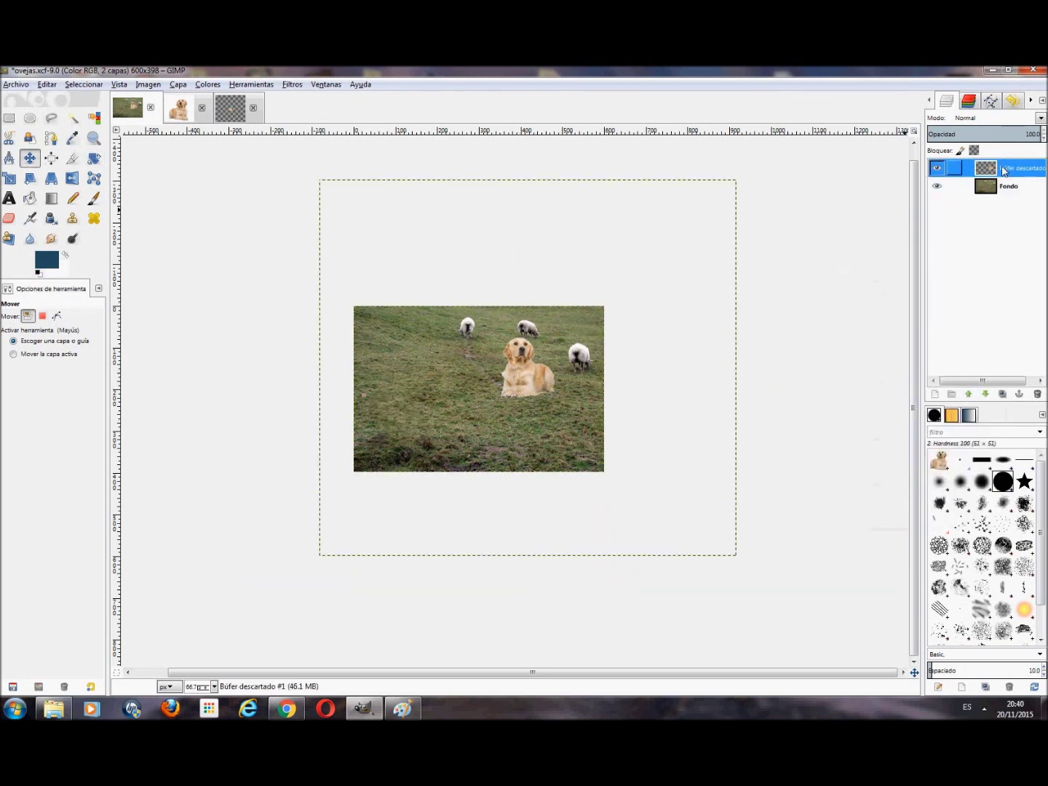
mouse_move(529, 379)
mouse_down()
mouse_move(441, 382)
mouse_move(431, 416)
mouse_up()
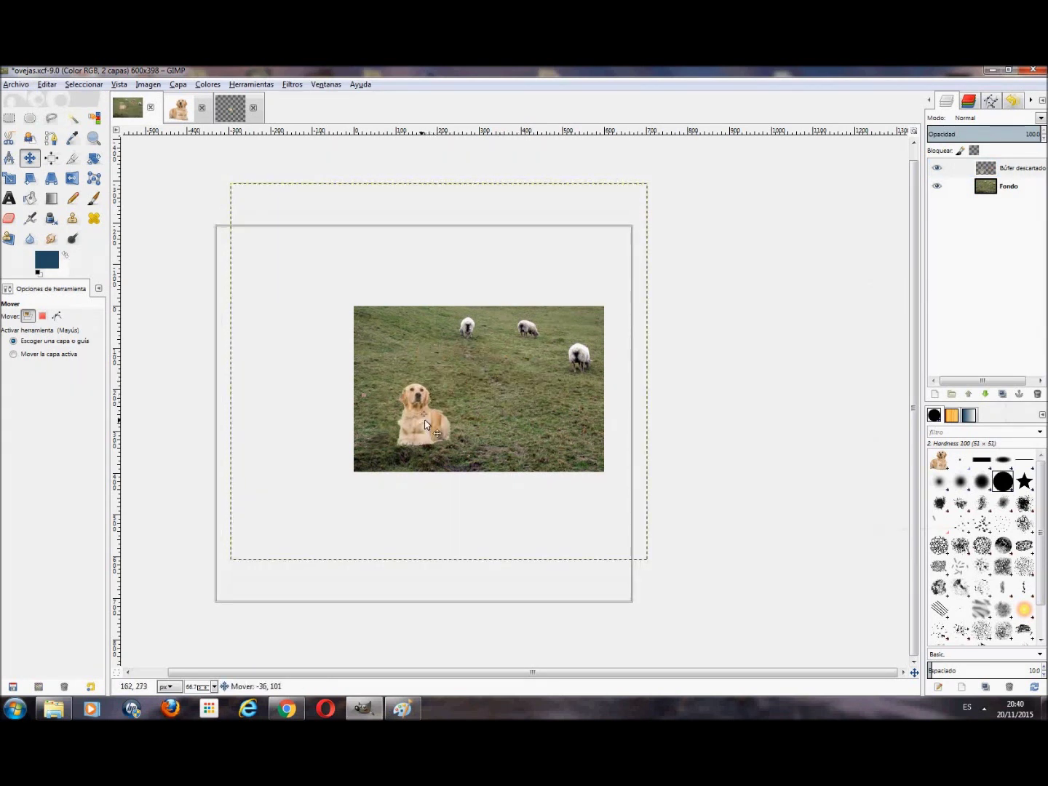